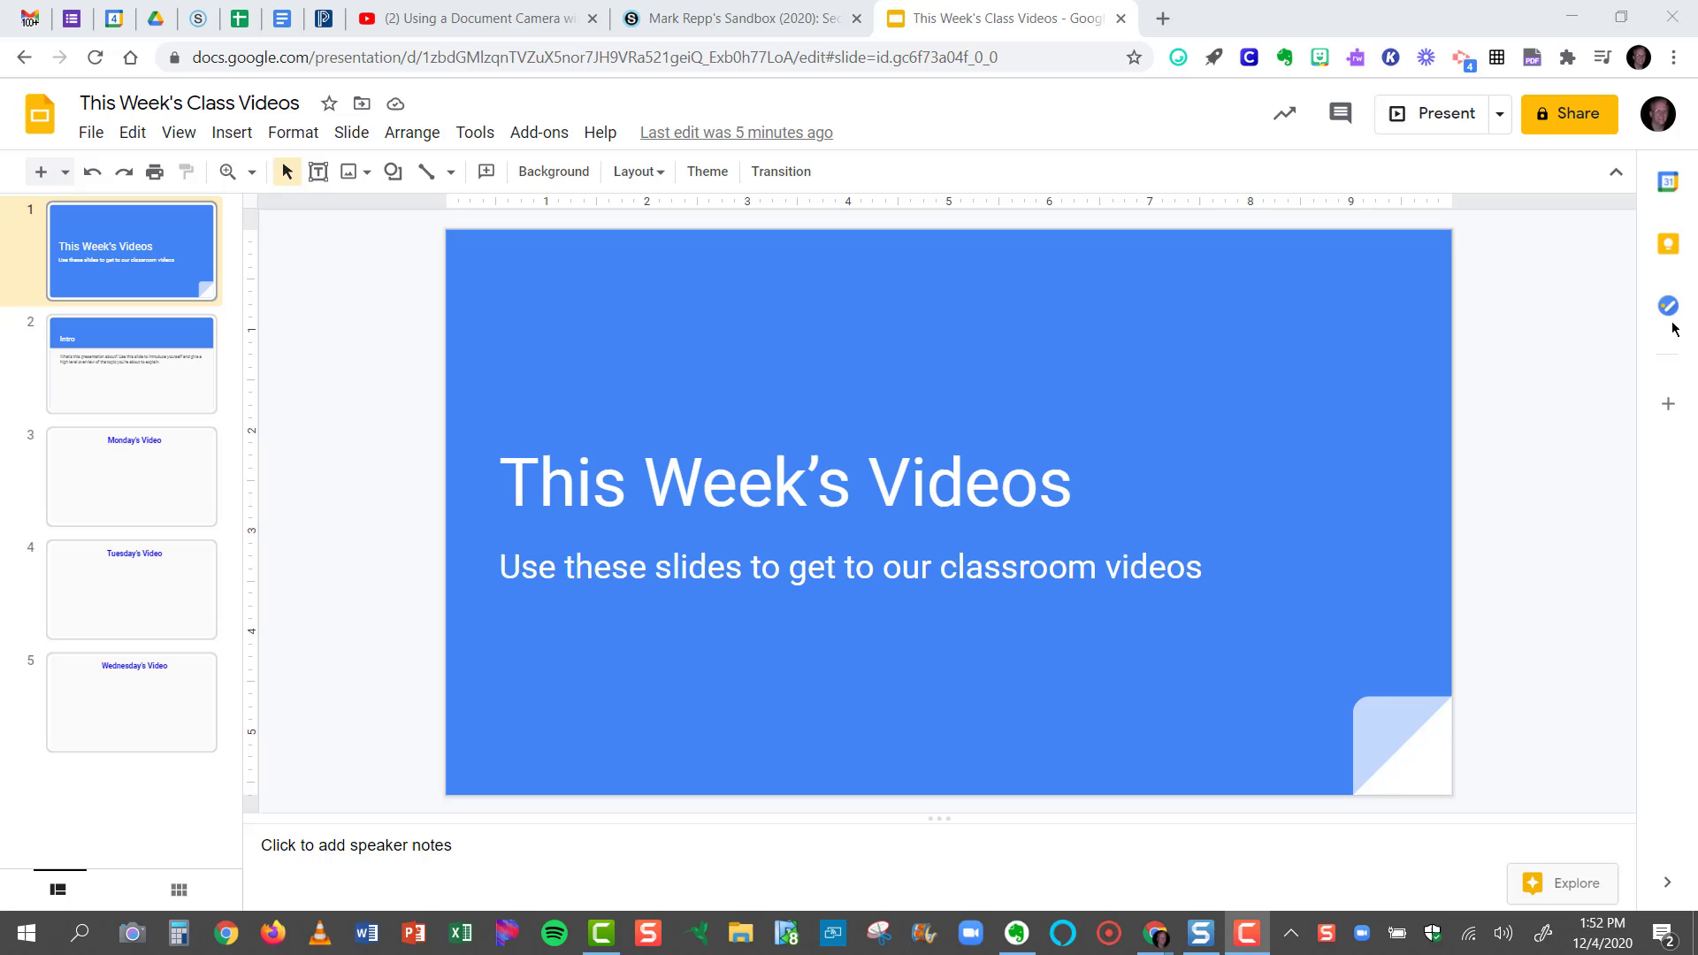
# Switch from the slides to the YouTube tab showing 'Using a Document Camera with Zoom'.
pyautogui.click(518, 13)
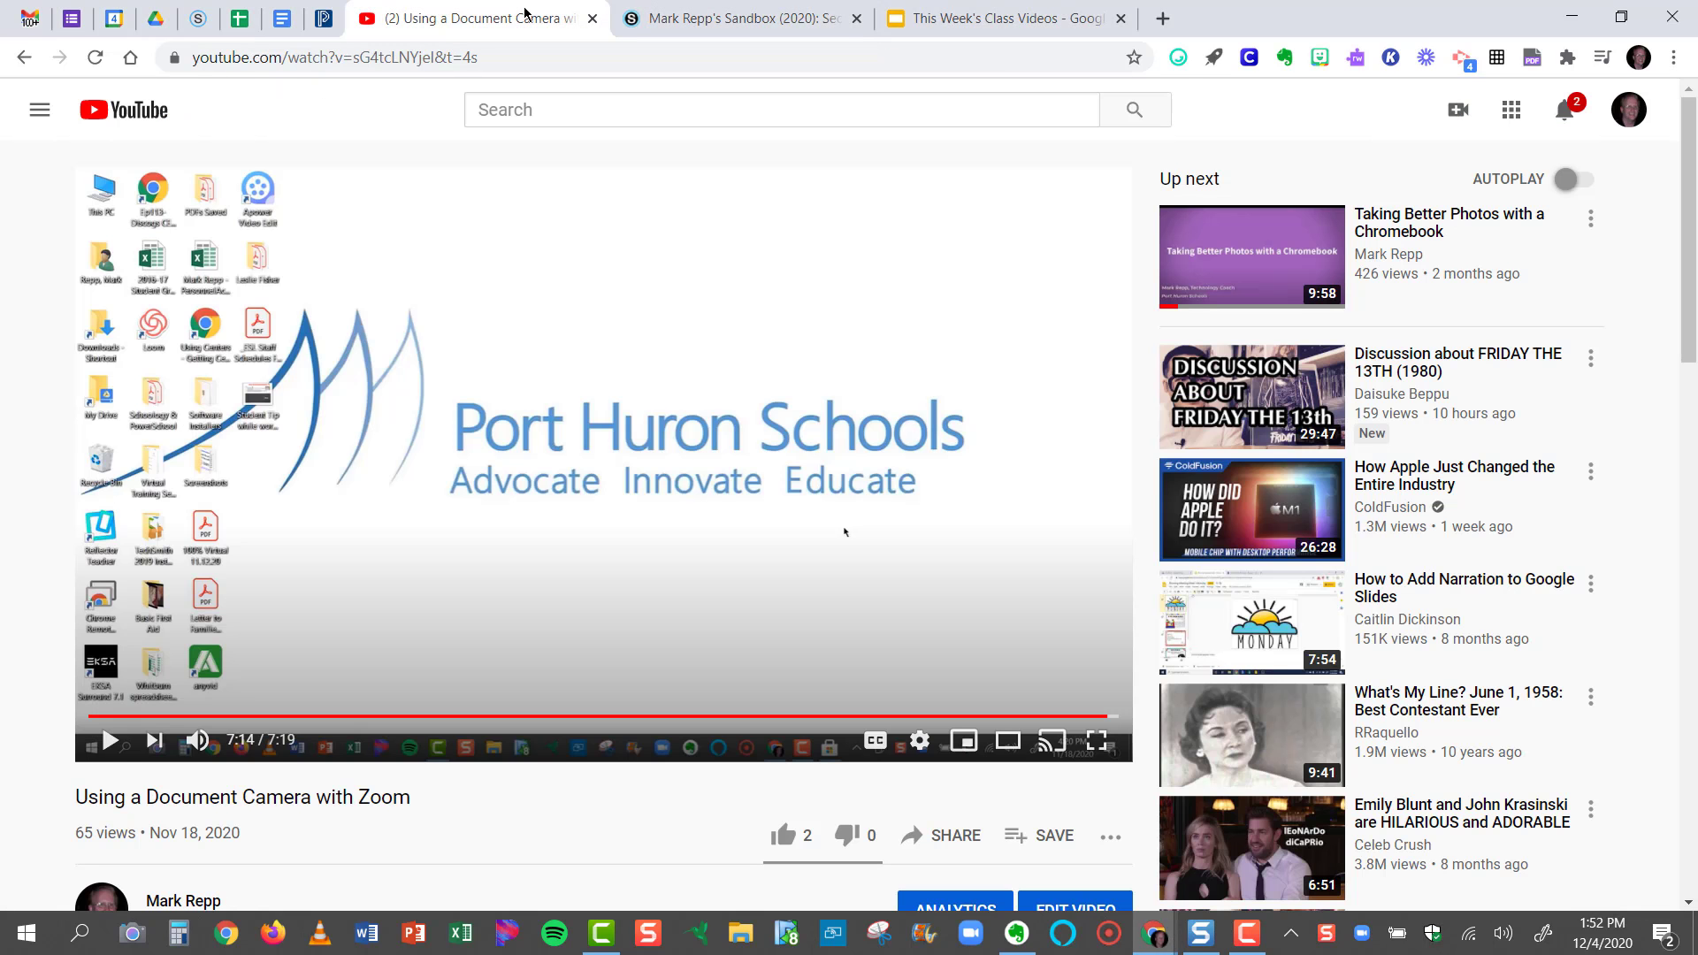
# Play 'Using a Document Camera with Zoom' through to its end at 7:19.
pyautogui.click(113, 743)
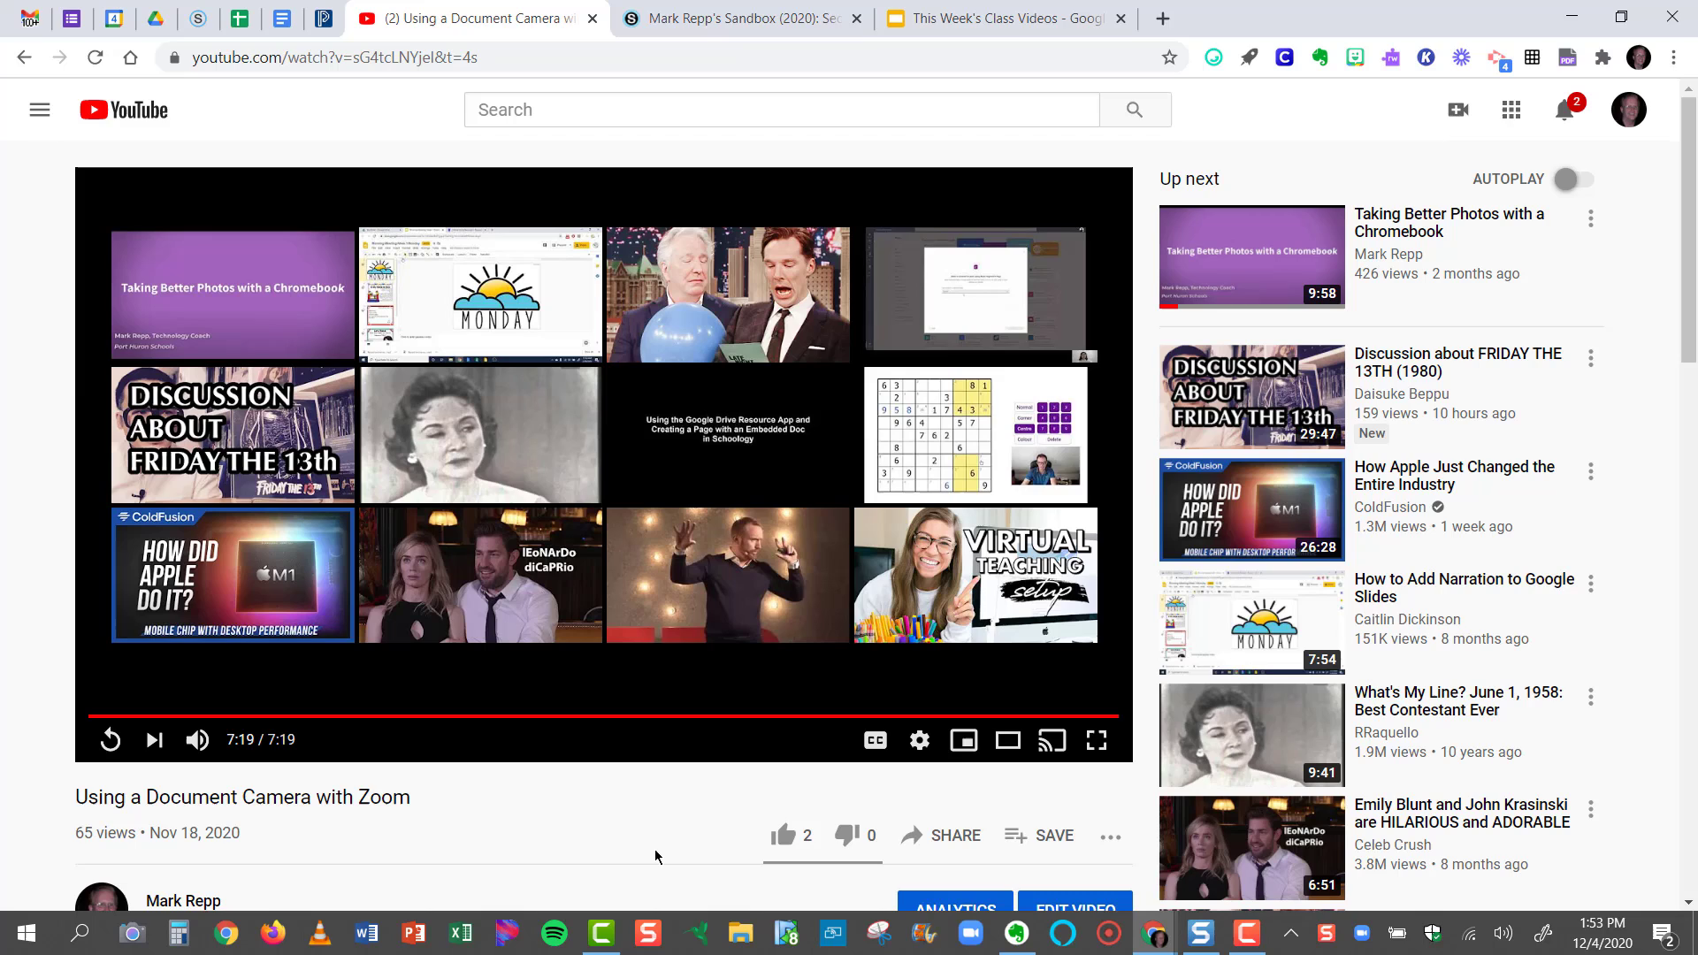
# Return to the 'This Week's Class Videos' deck and settle on the empty Monday's Video slide.
pyautogui.click(1009, 21)
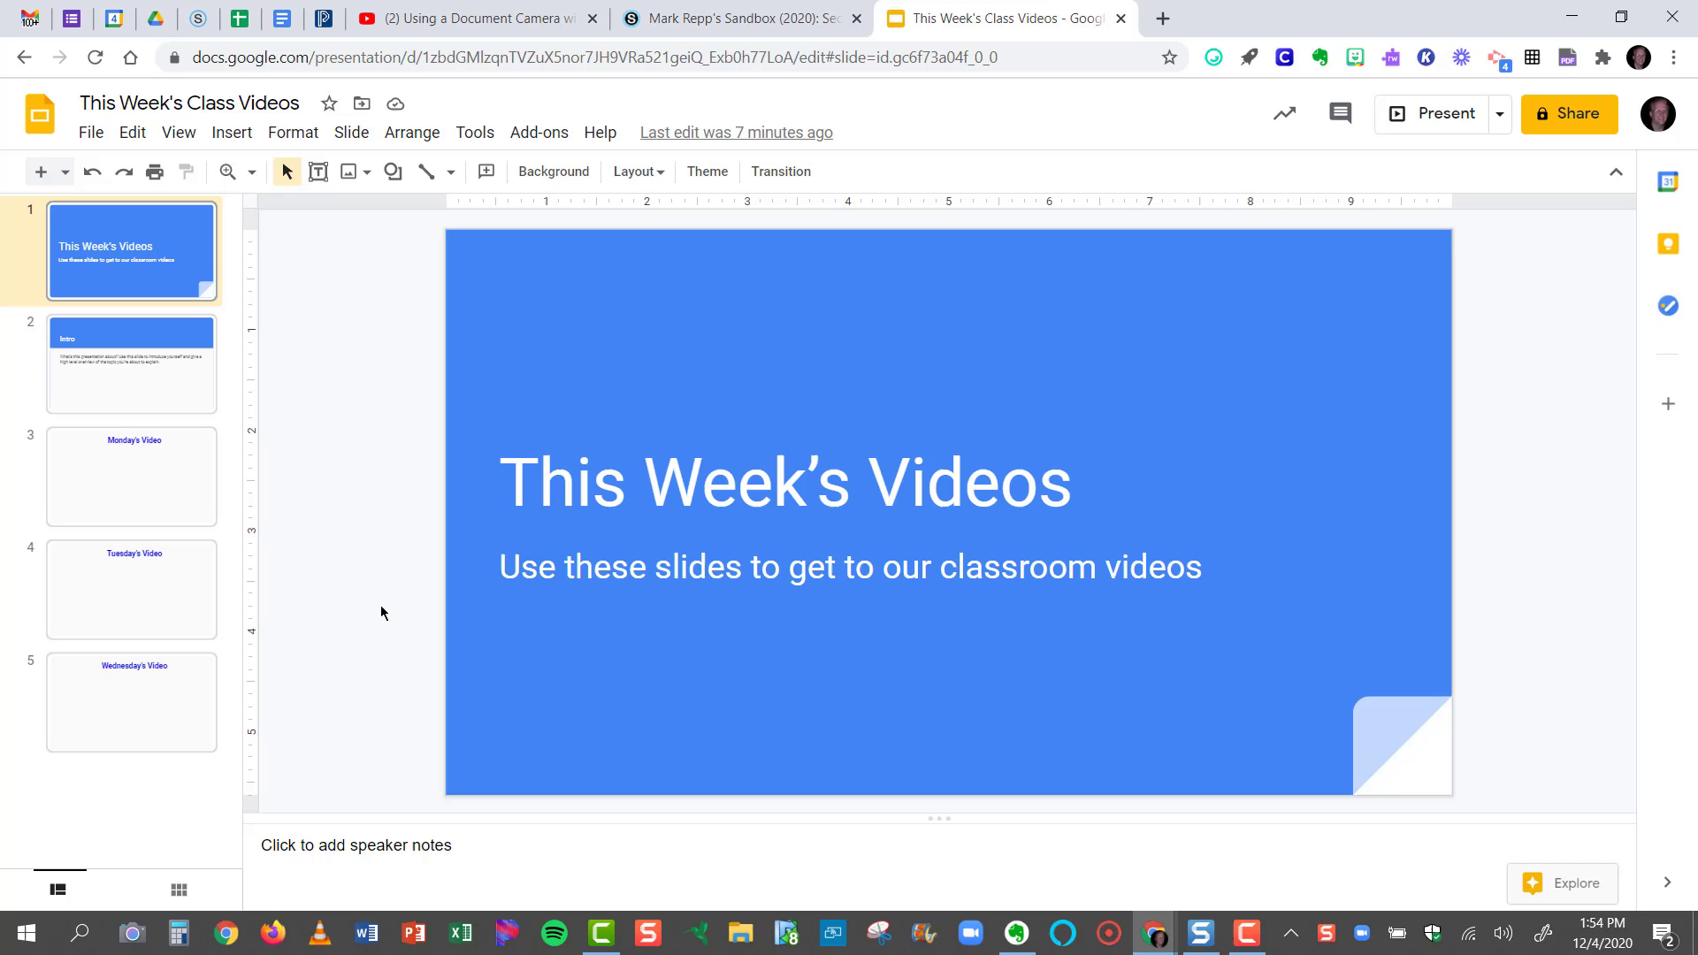
pyautogui.click(101, 495)
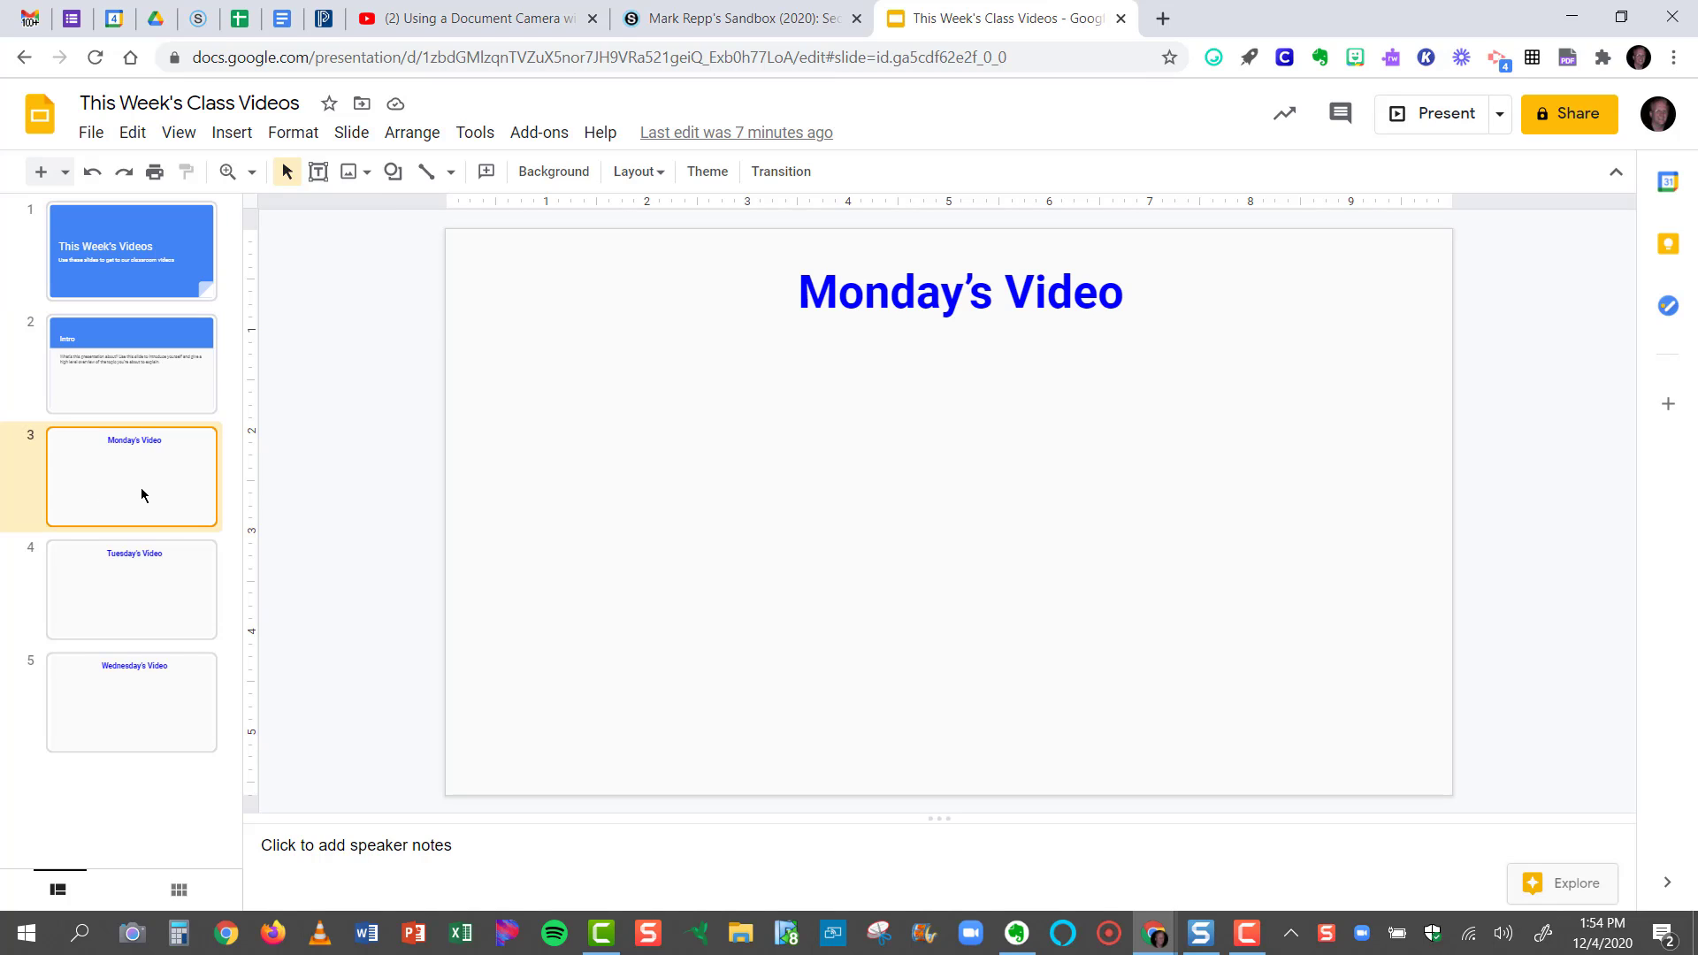
pyautogui.press('Down')
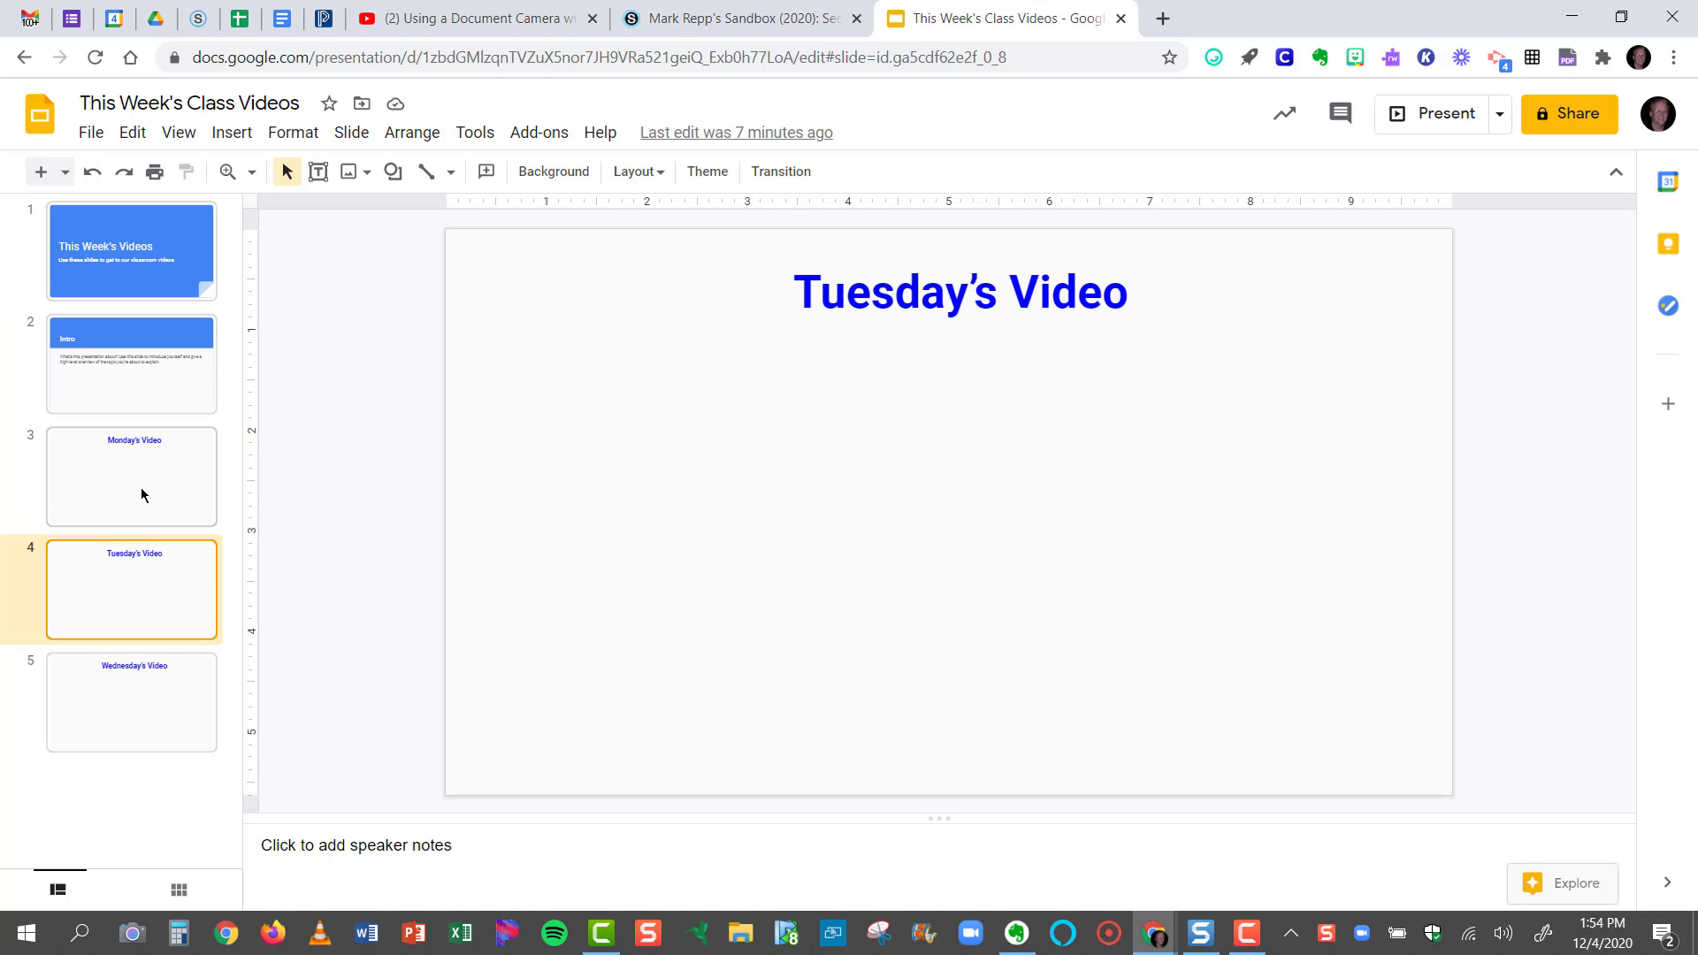
pyautogui.press('Down')
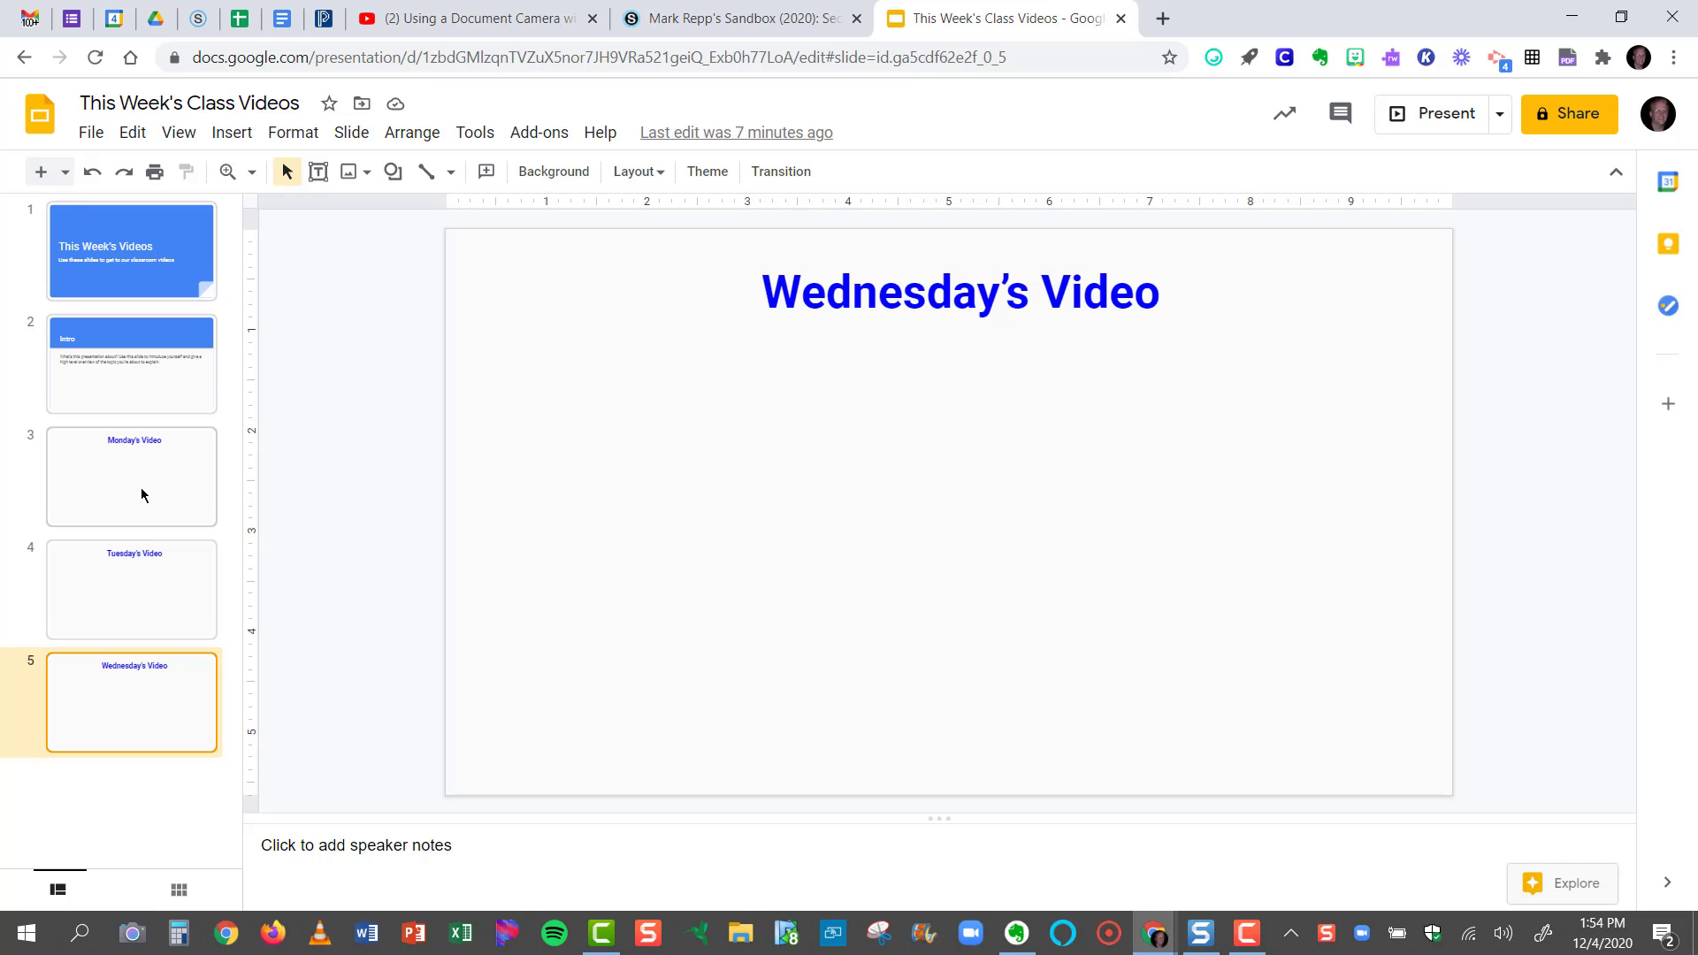
pyautogui.press('Up')
pyautogui.press('Up')
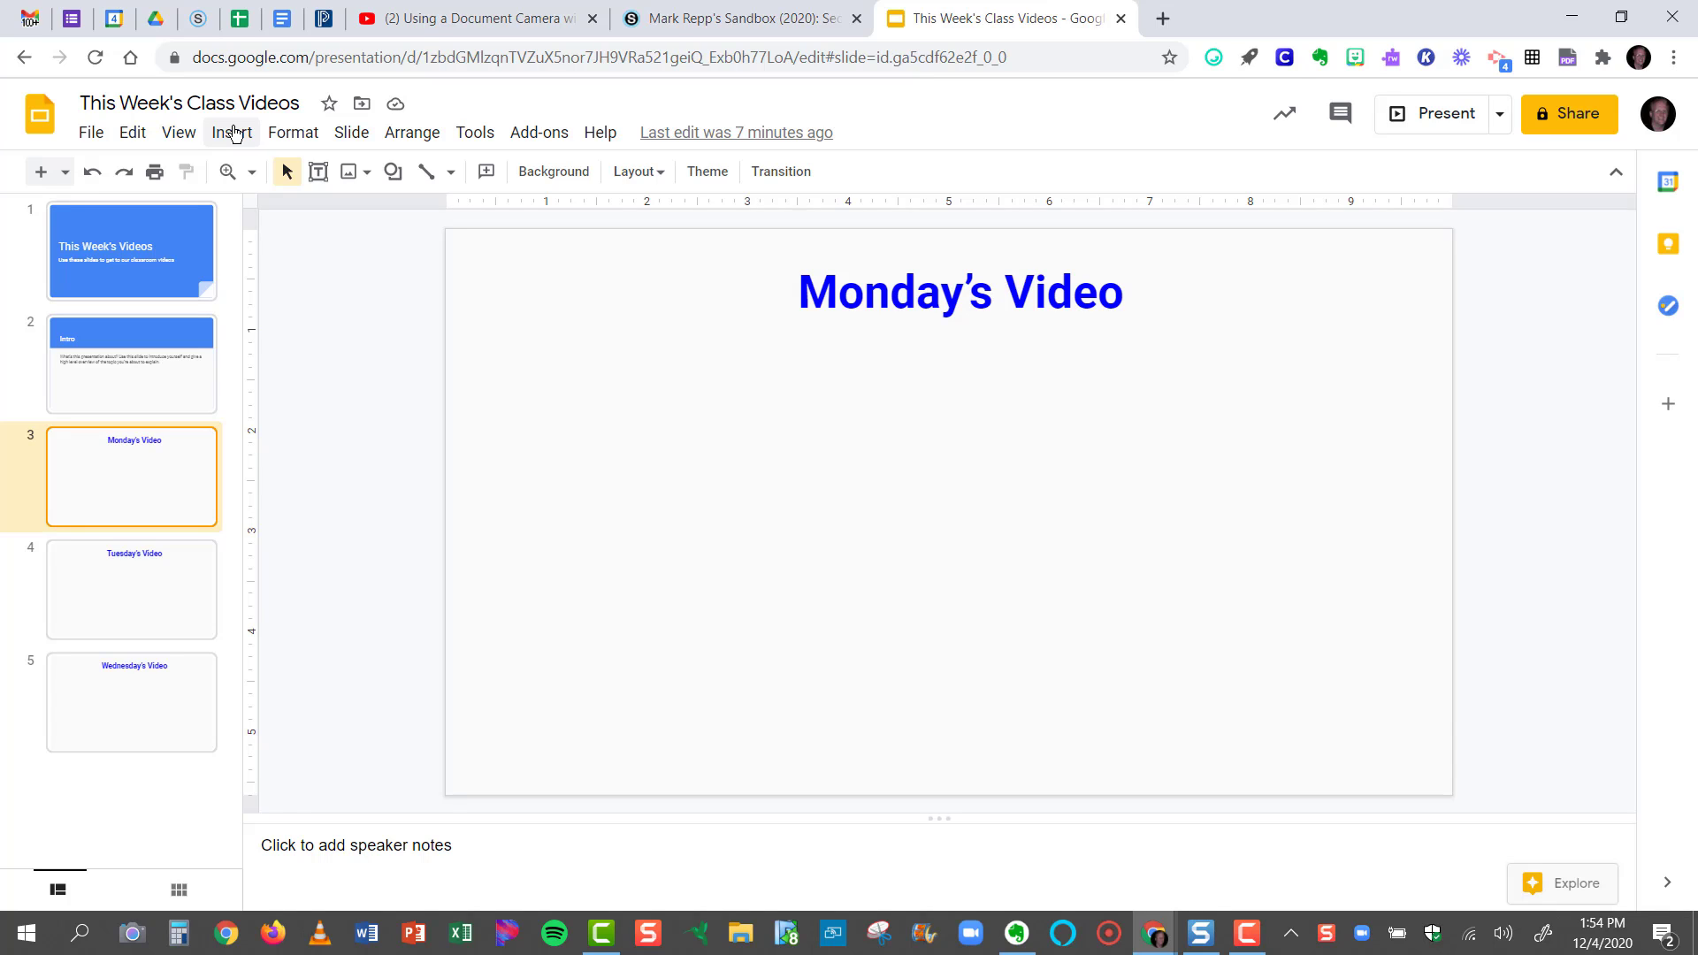
# Embed 'Using a Document Camera with Zoom' on the Monday slide by searching its pasted YouTube link.
pyautogui.click(233, 133)
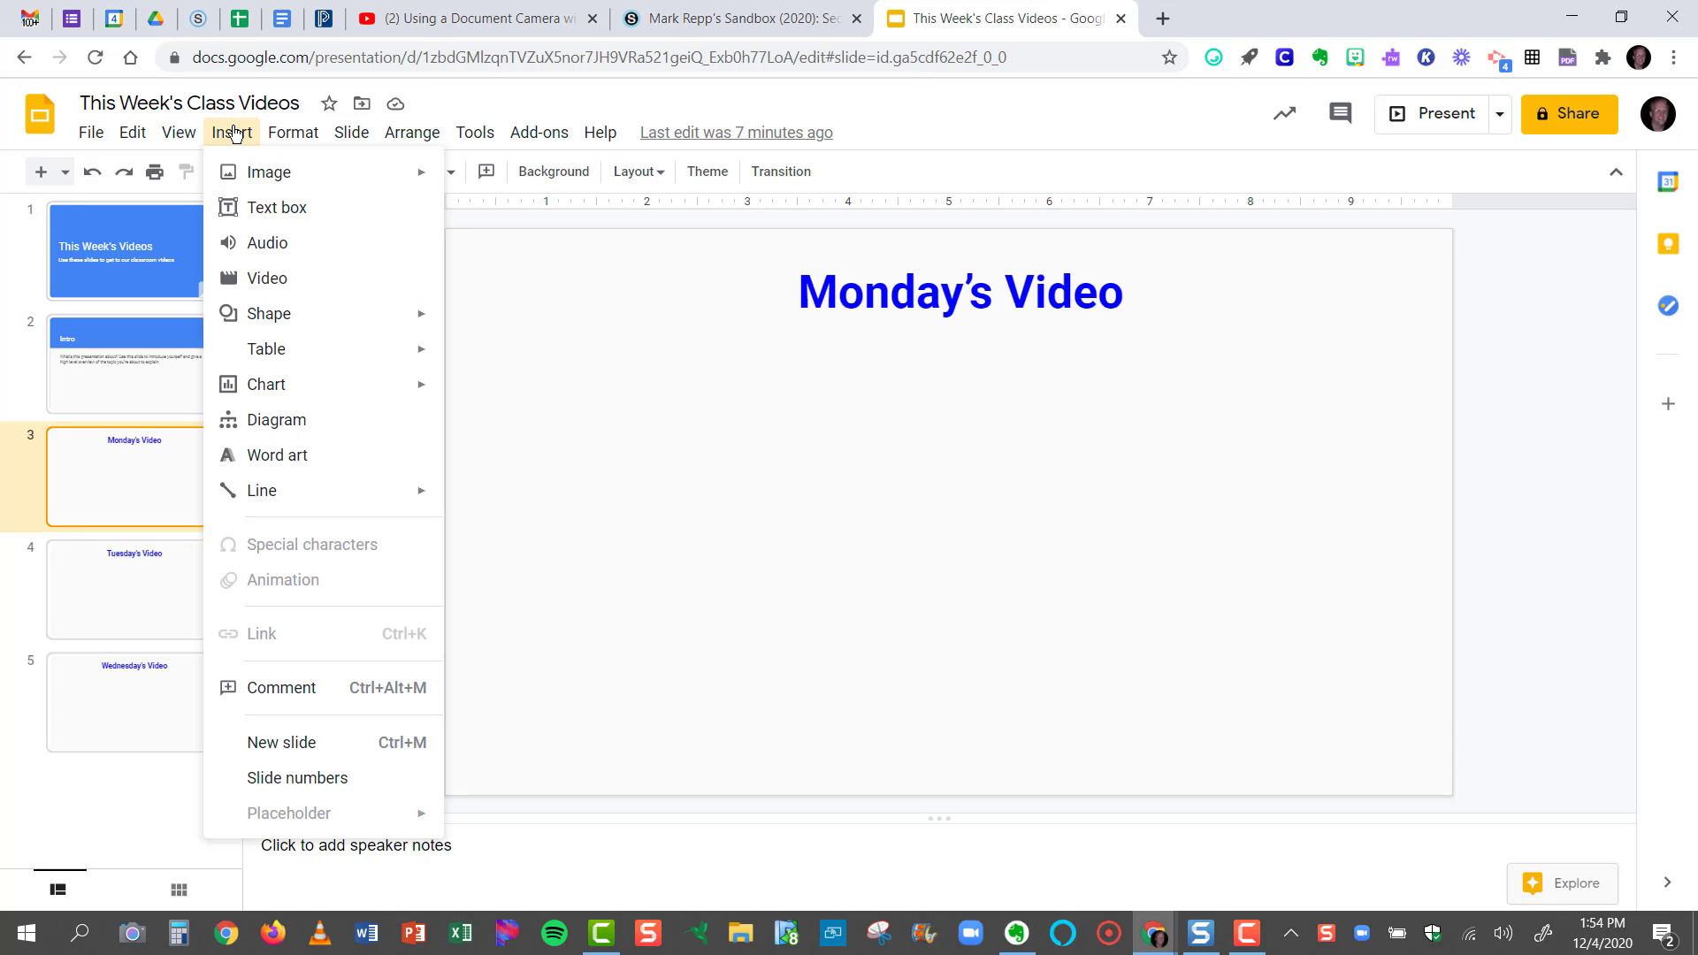
pyautogui.click(320, 293)
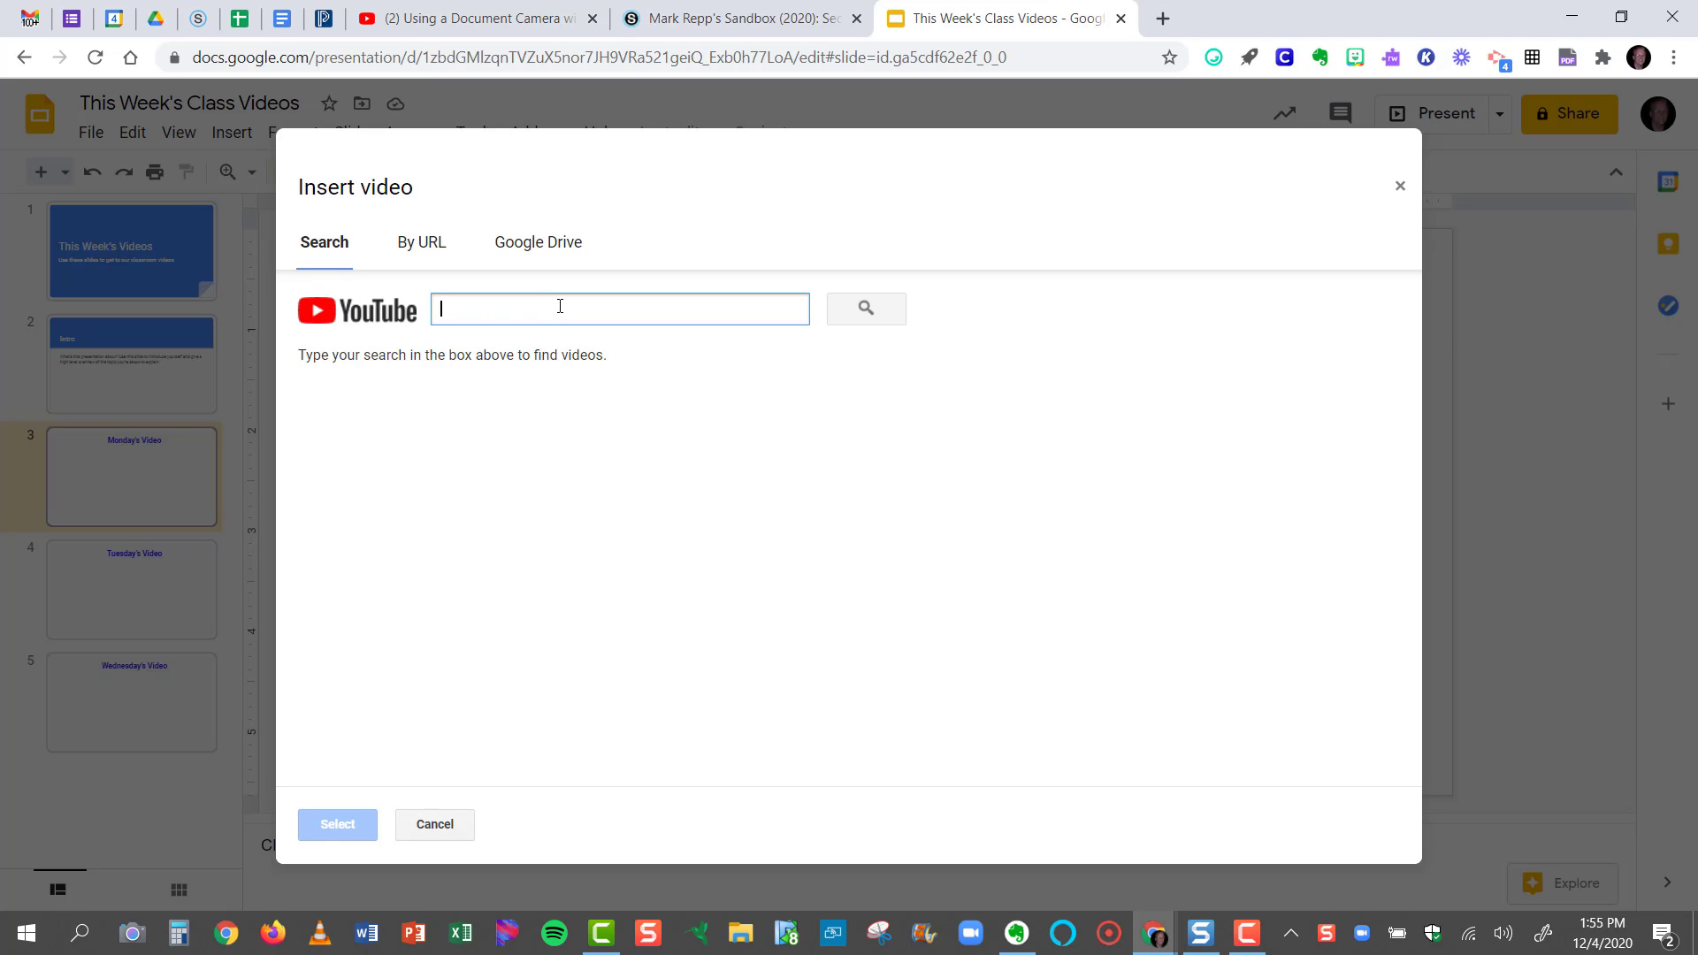
pyautogui.write('https://youtu.be/sC4tcLNYjeI')
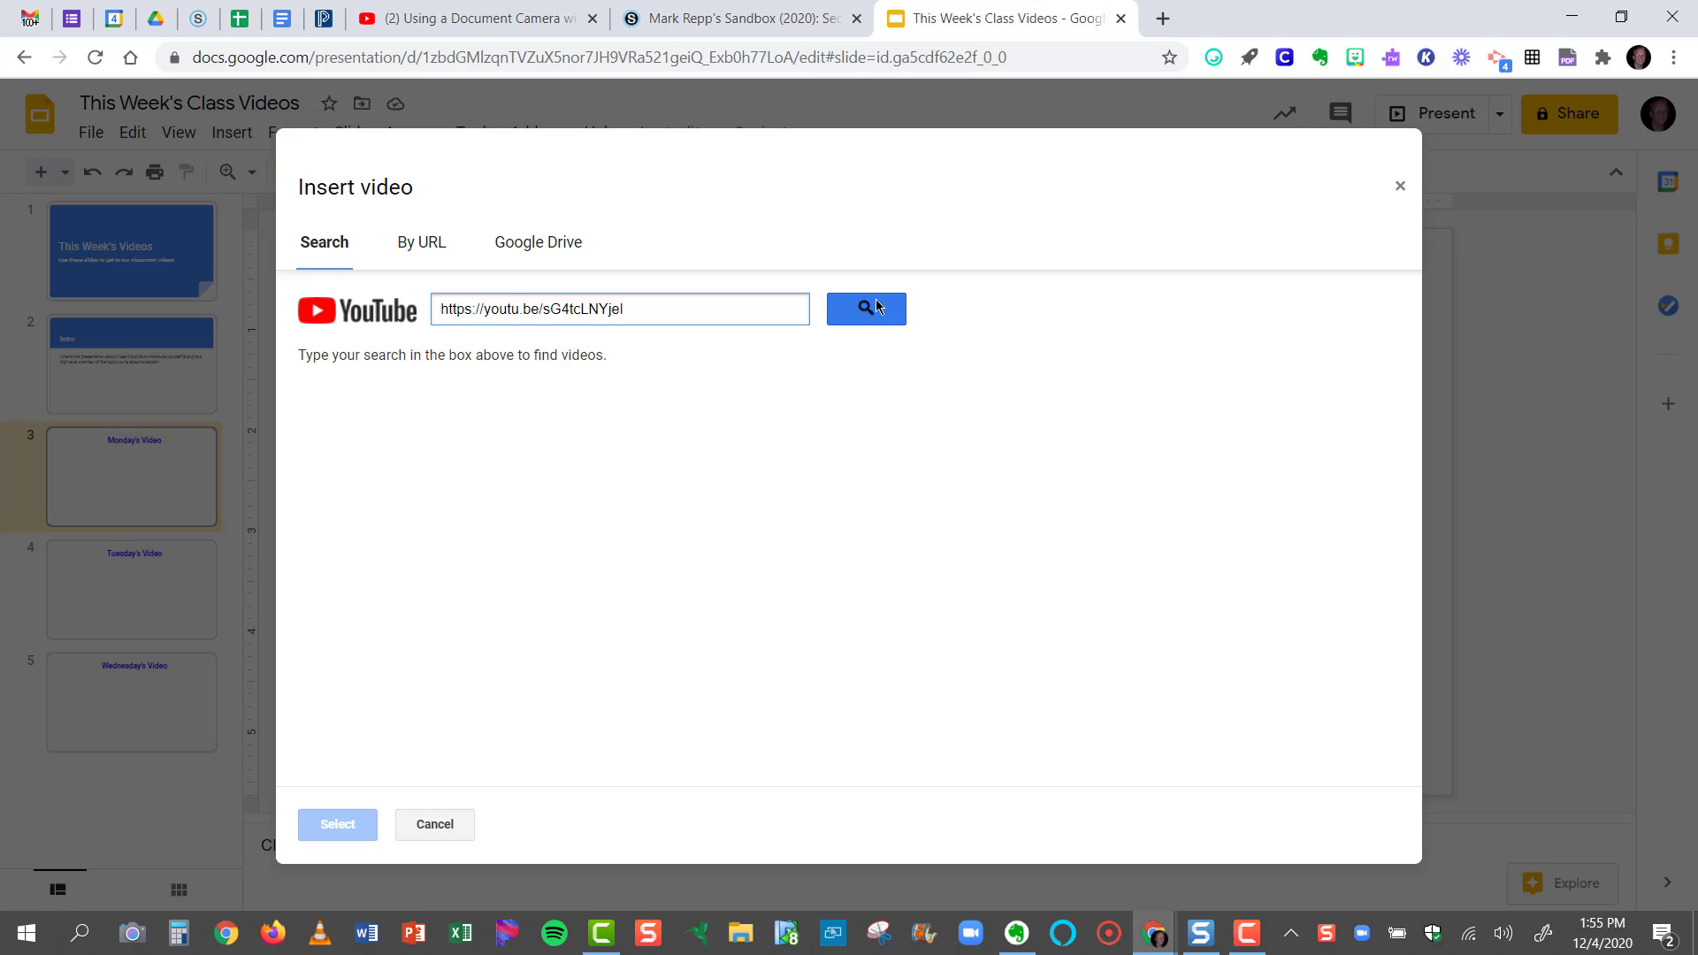
pyautogui.click(876, 305)
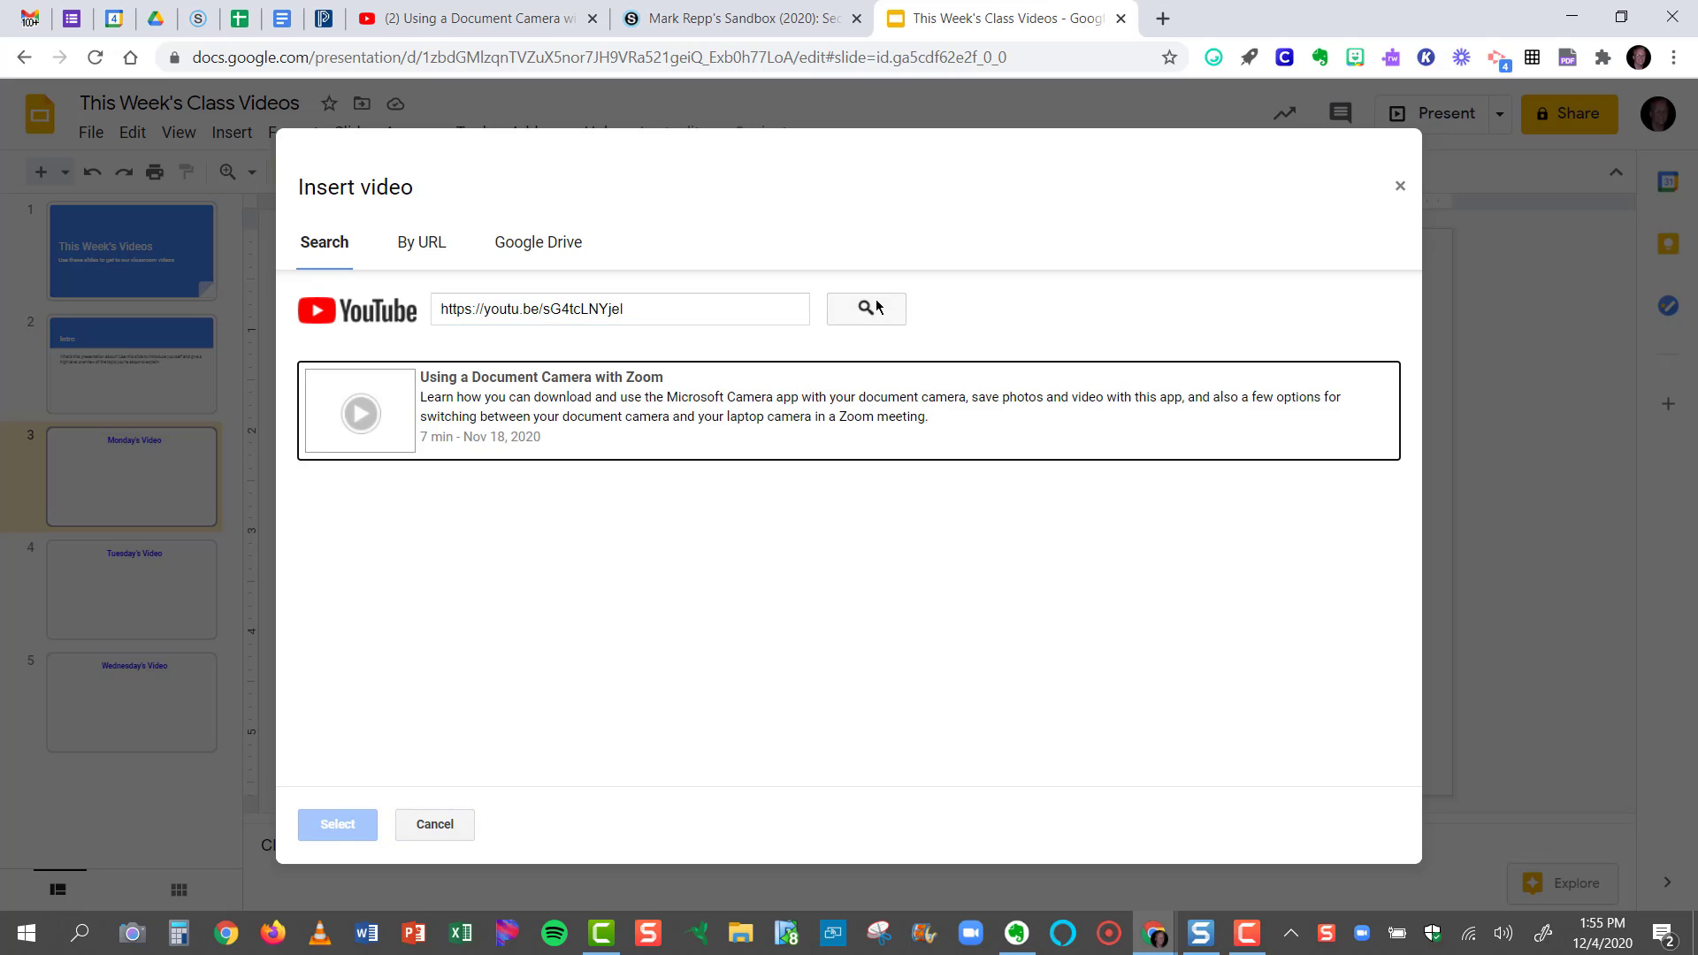
pyautogui.click(562, 419)
pyautogui.click(338, 825)
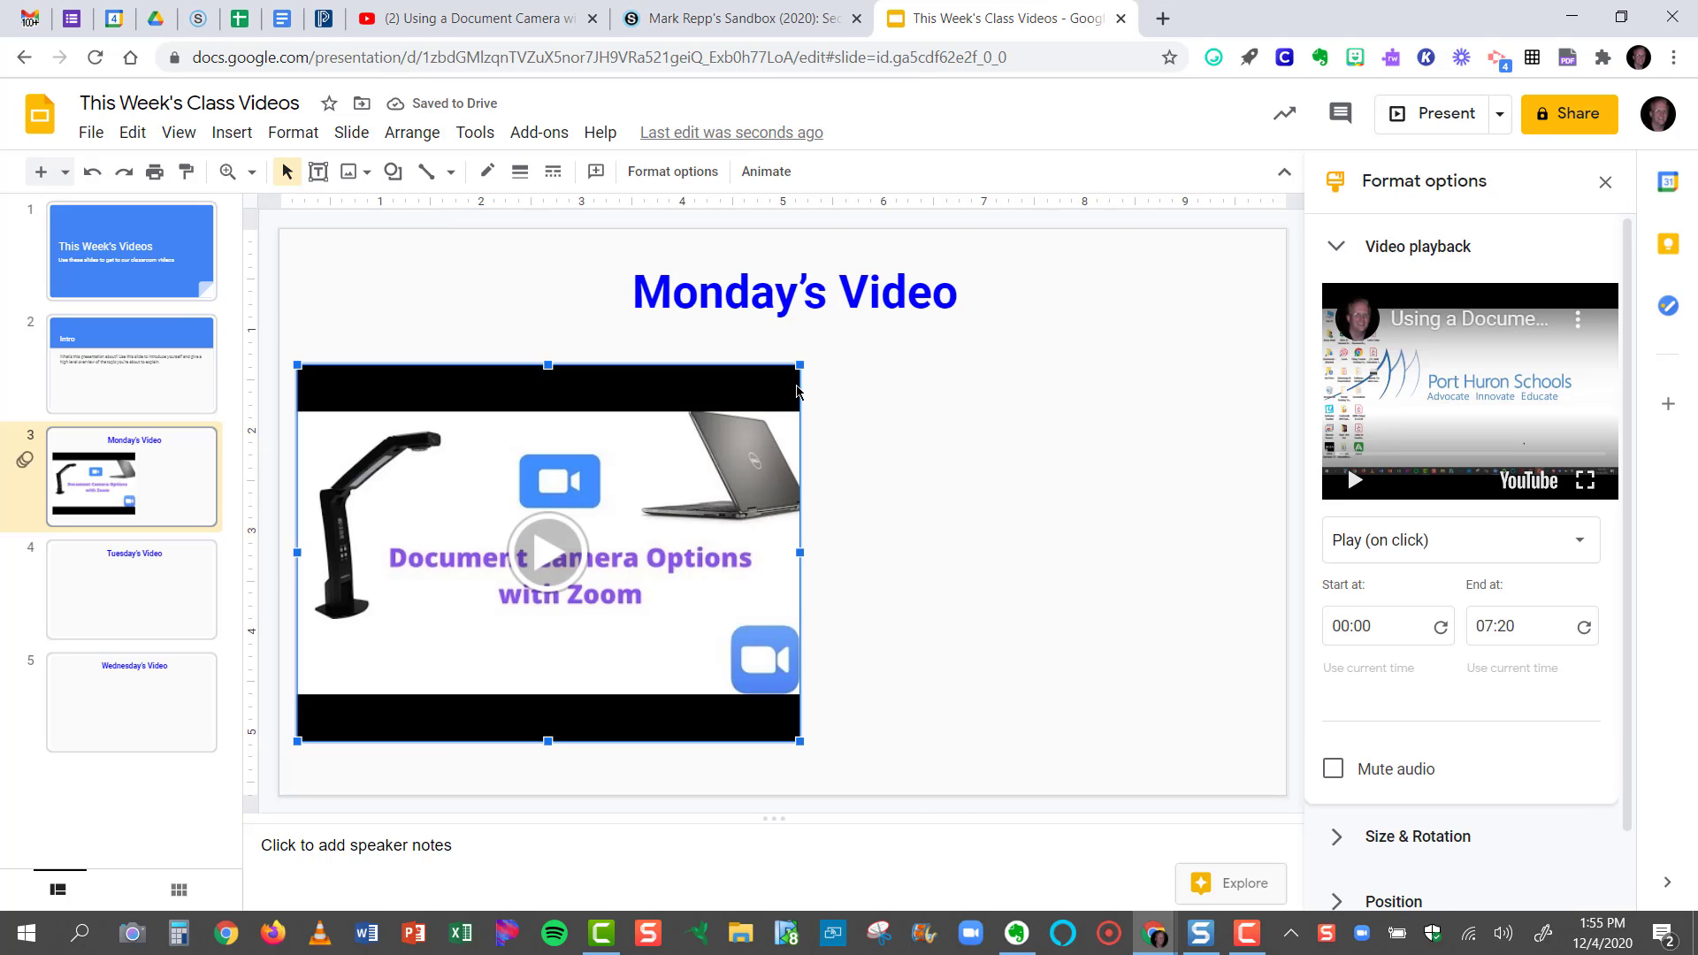
# Enlarge the Monday video, preview it full screen near its end, then move to the Tuesday slide.
pyautogui.moveTo(799, 366); pyautogui.dragTo(812, 566)
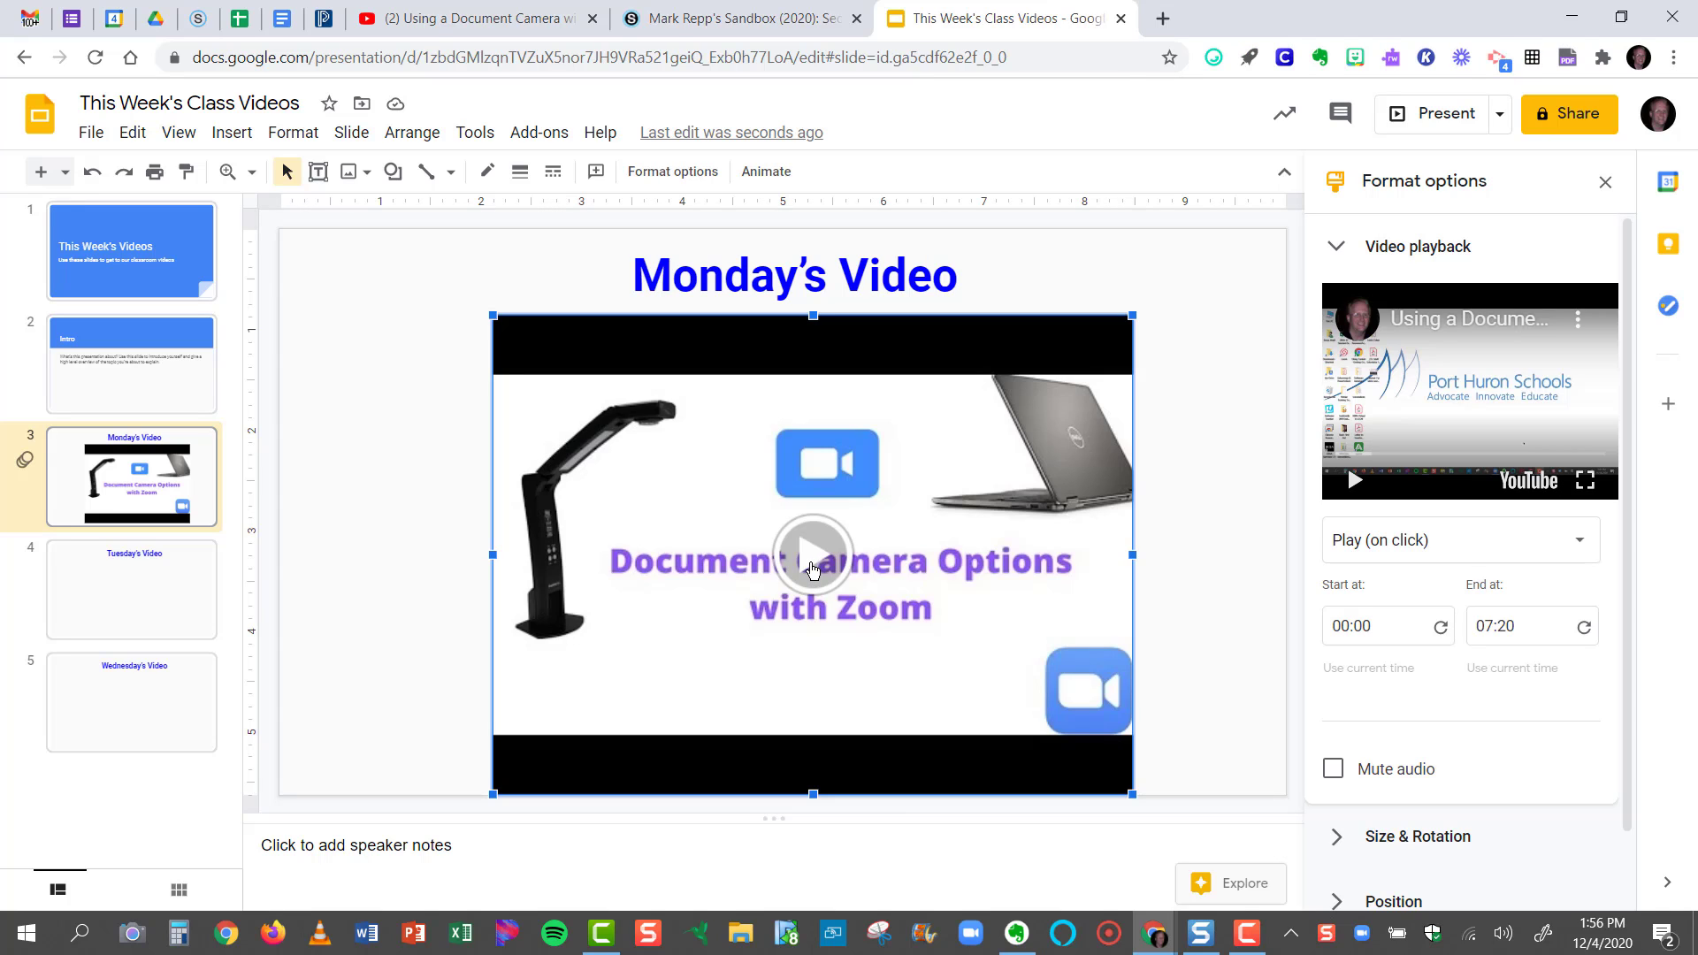
pyautogui.click(812, 566)
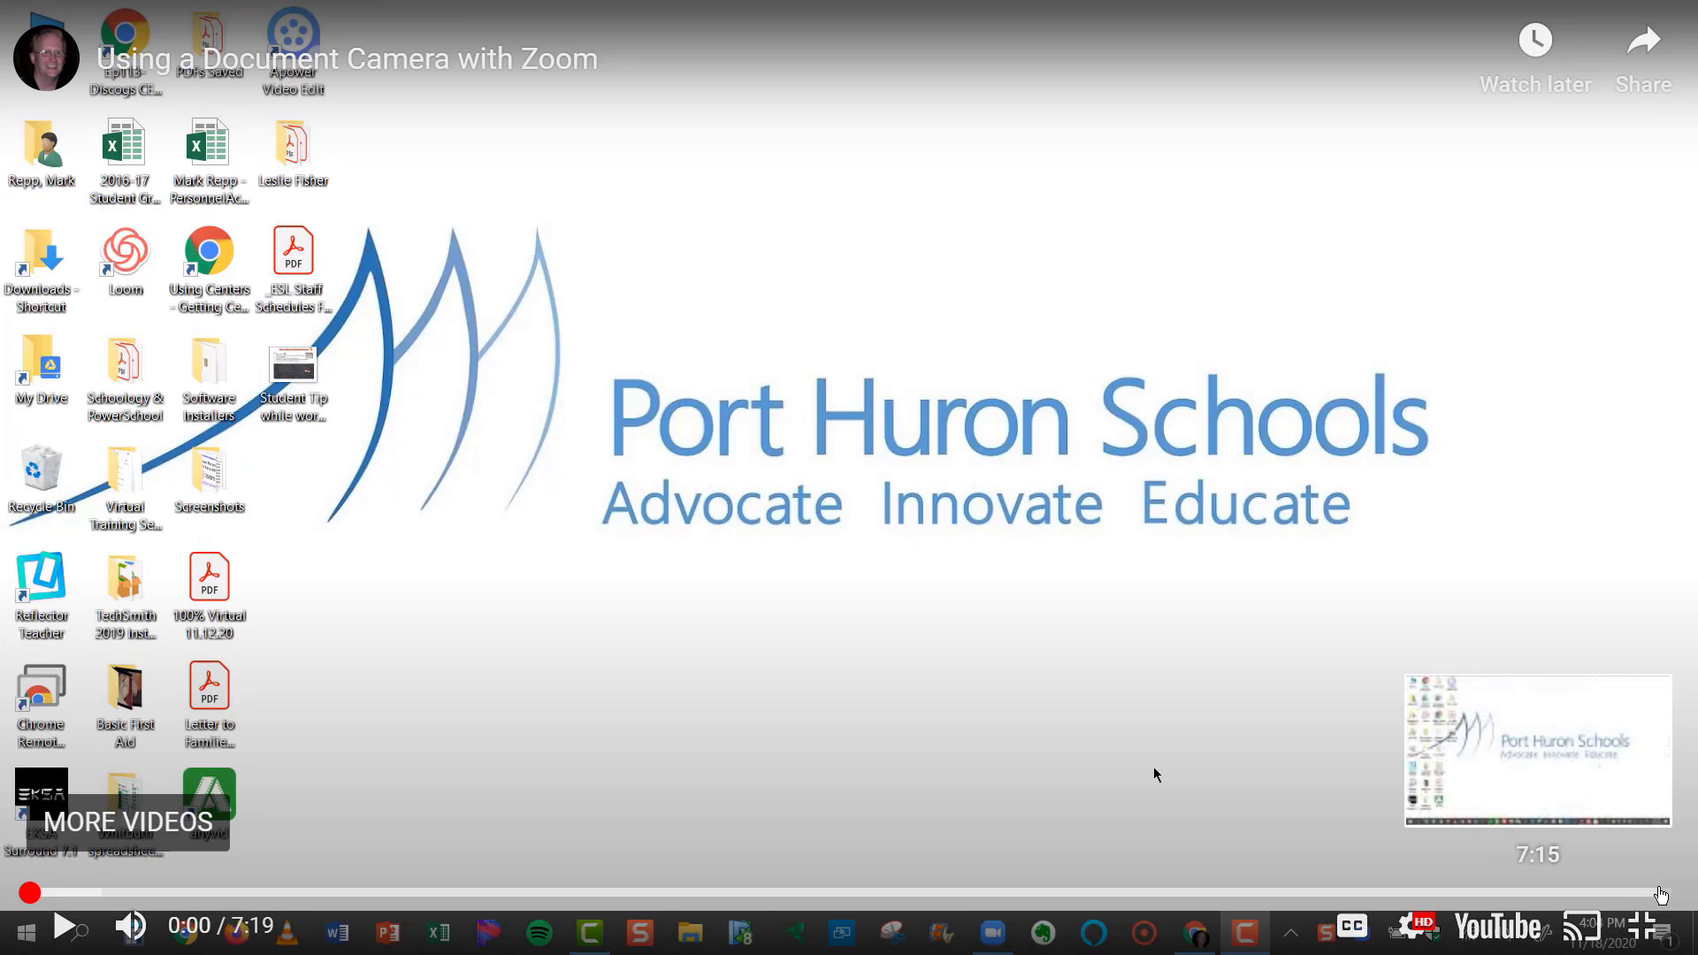
pyautogui.click(1667, 895)
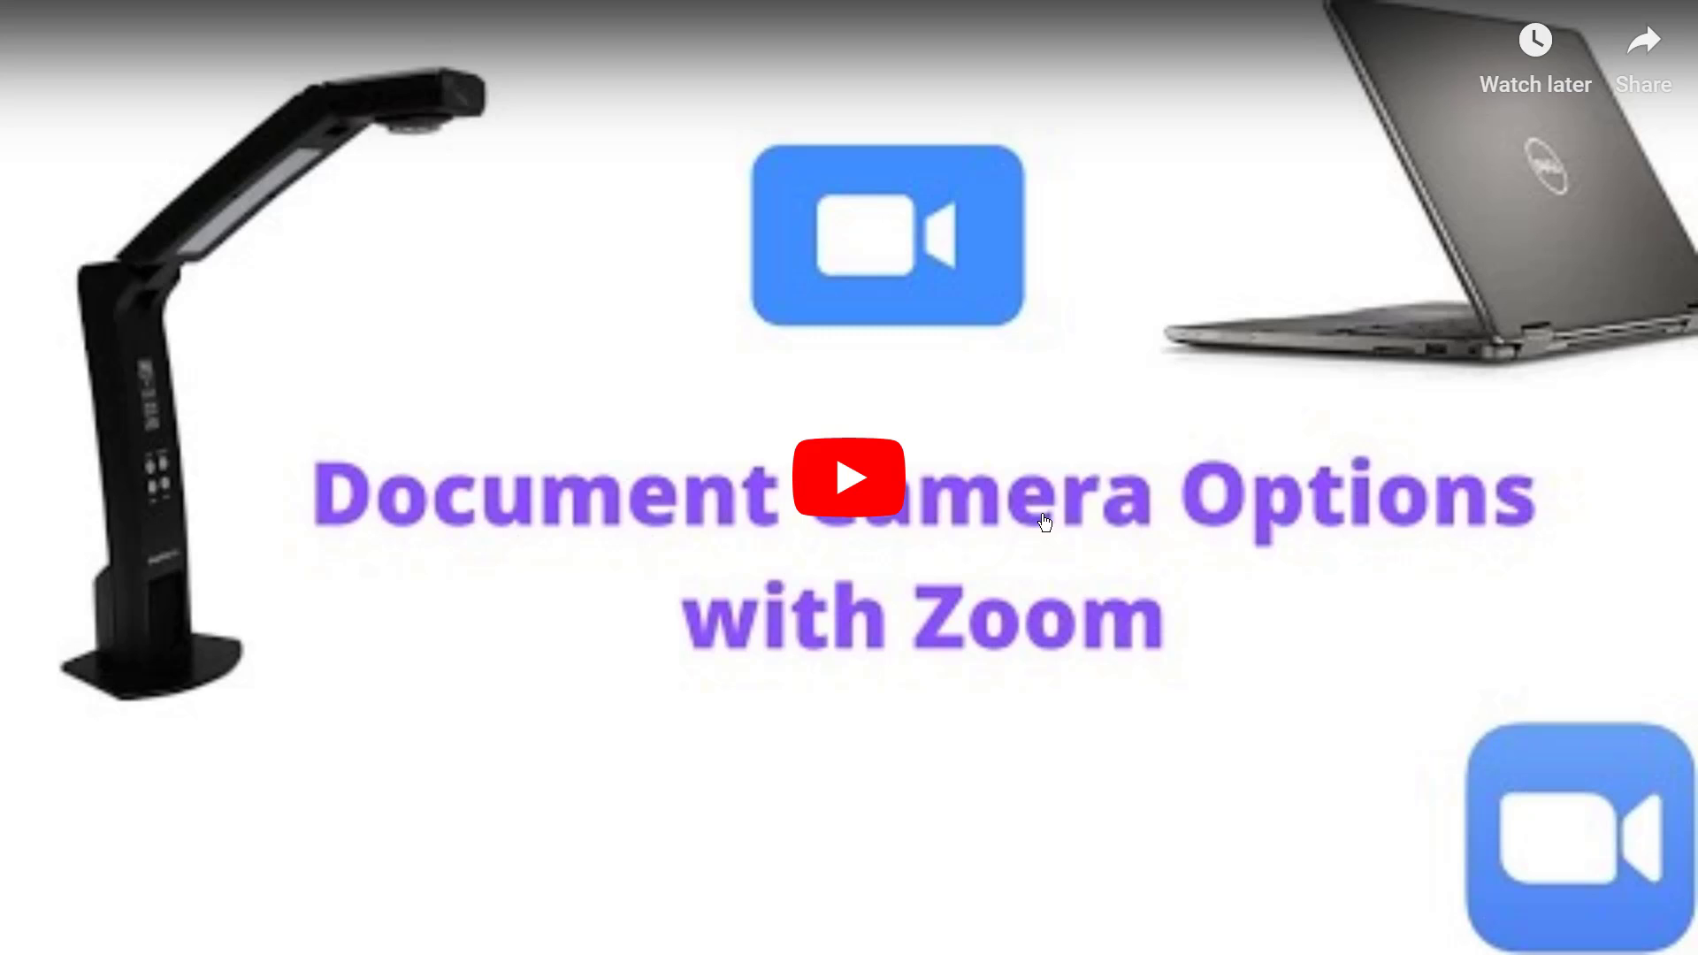
pyautogui.press('Escape')
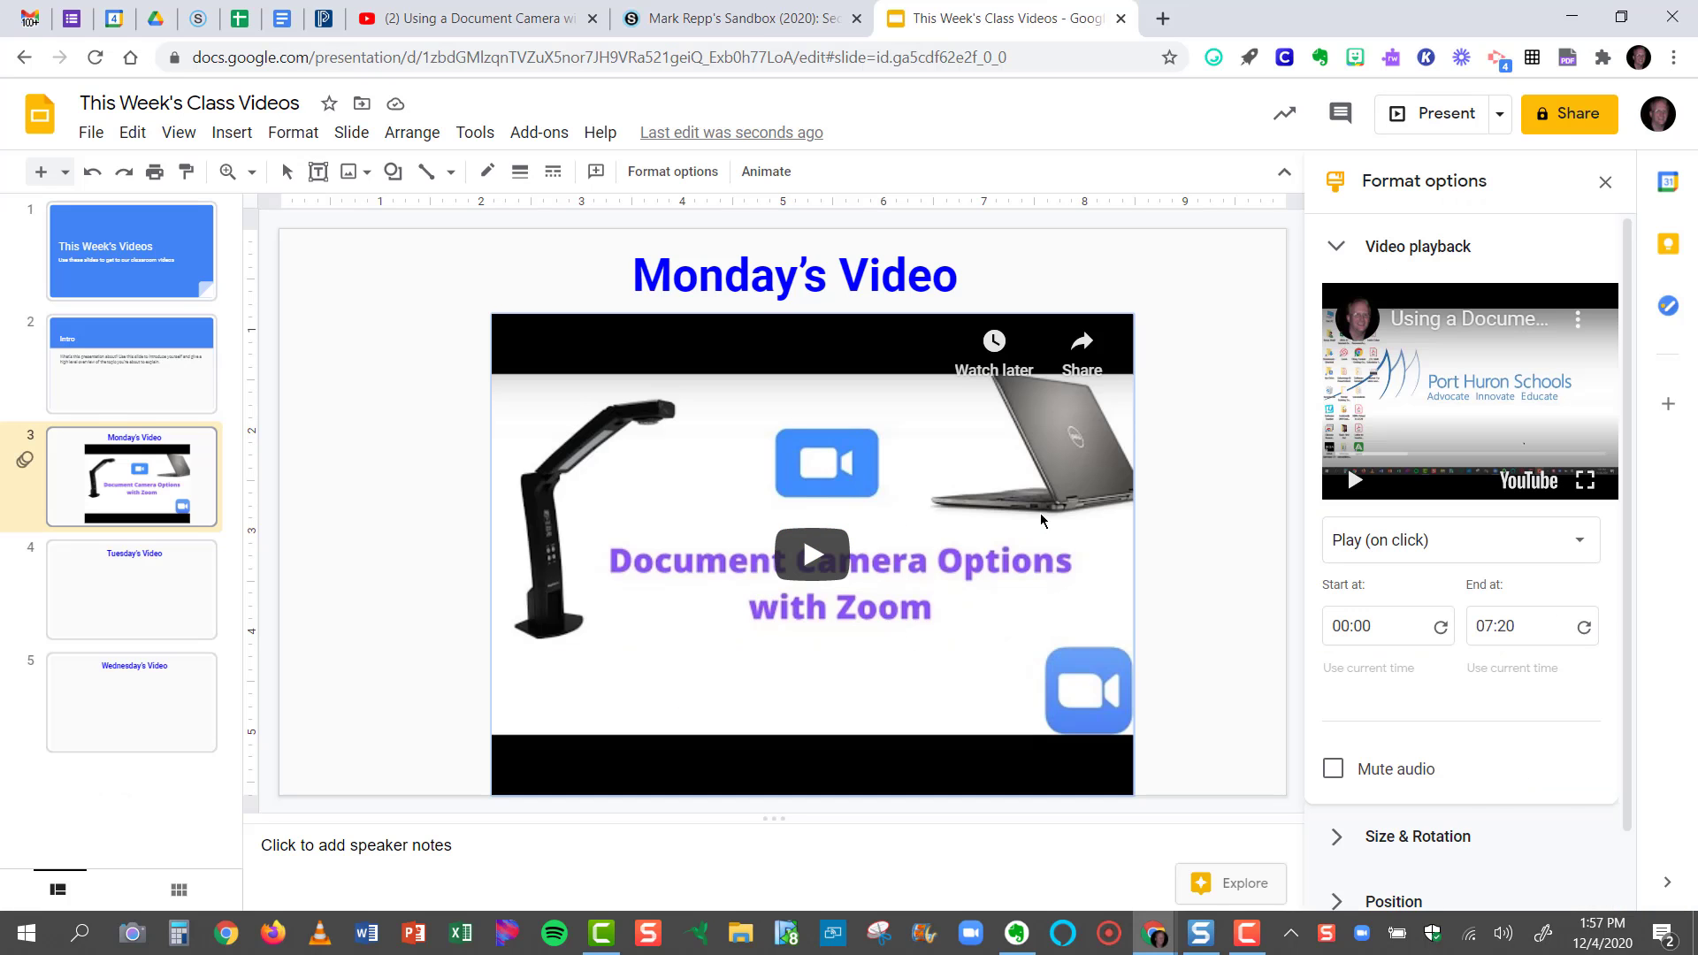
pyautogui.click(147, 617)
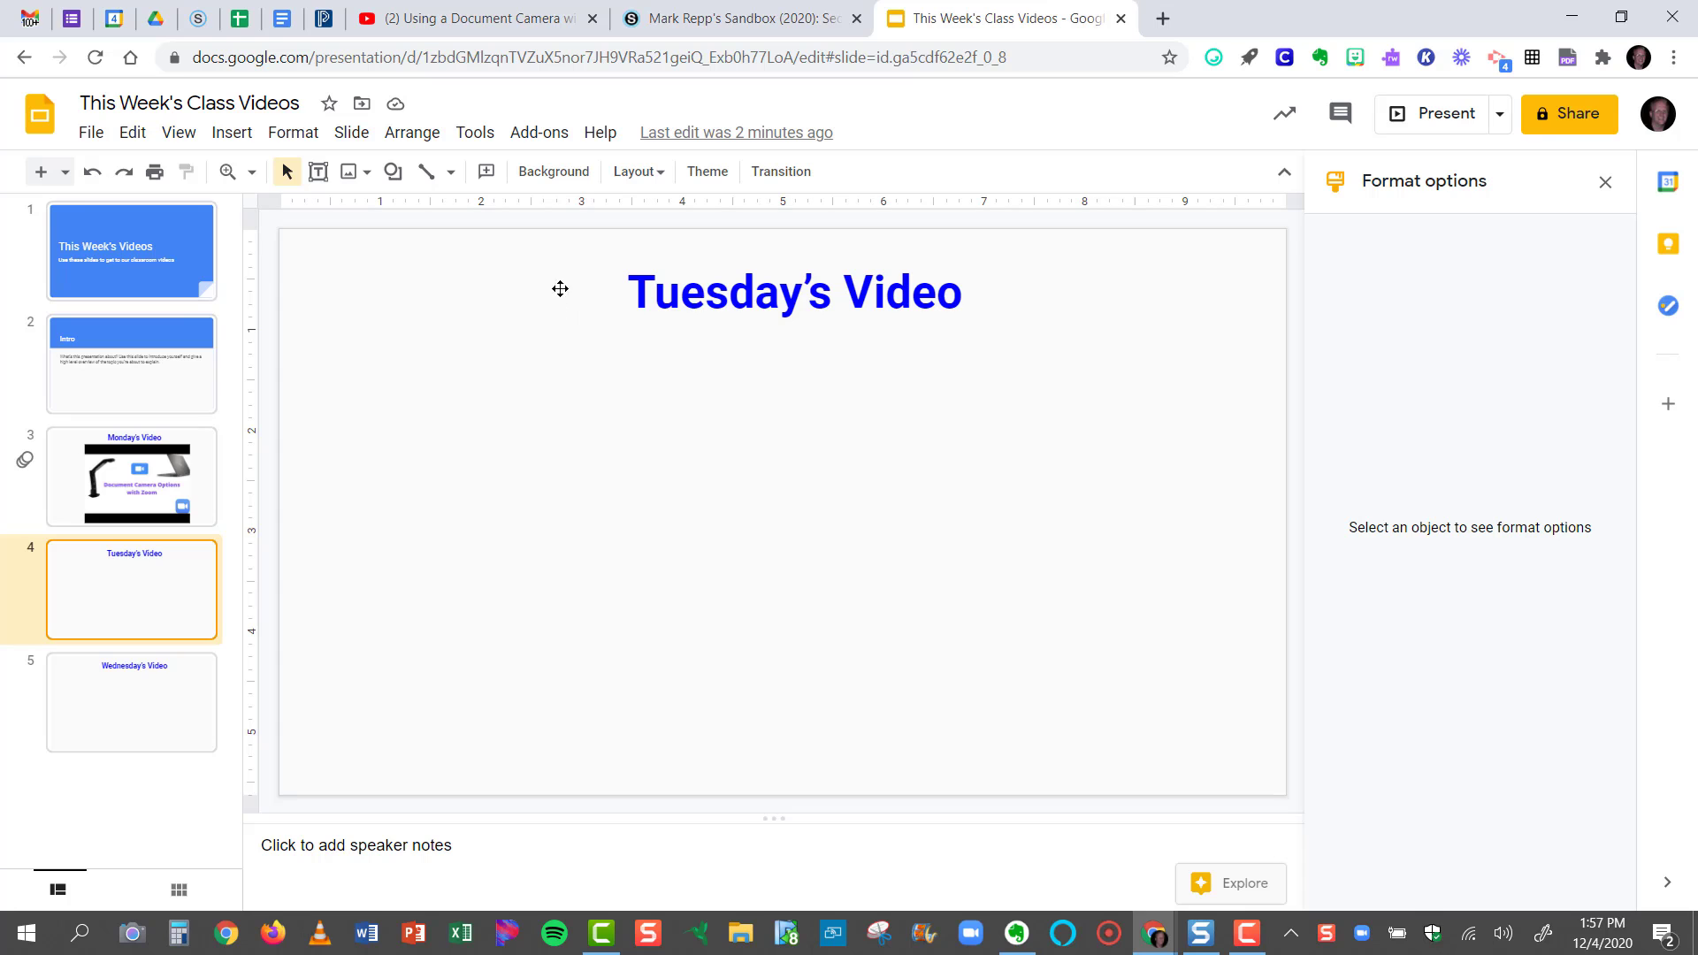
# Copy the shareable link for 'Taking Better Photos with a Chromebook' from YouTube Studio and return to Slides.
pyautogui.click(404, 24)
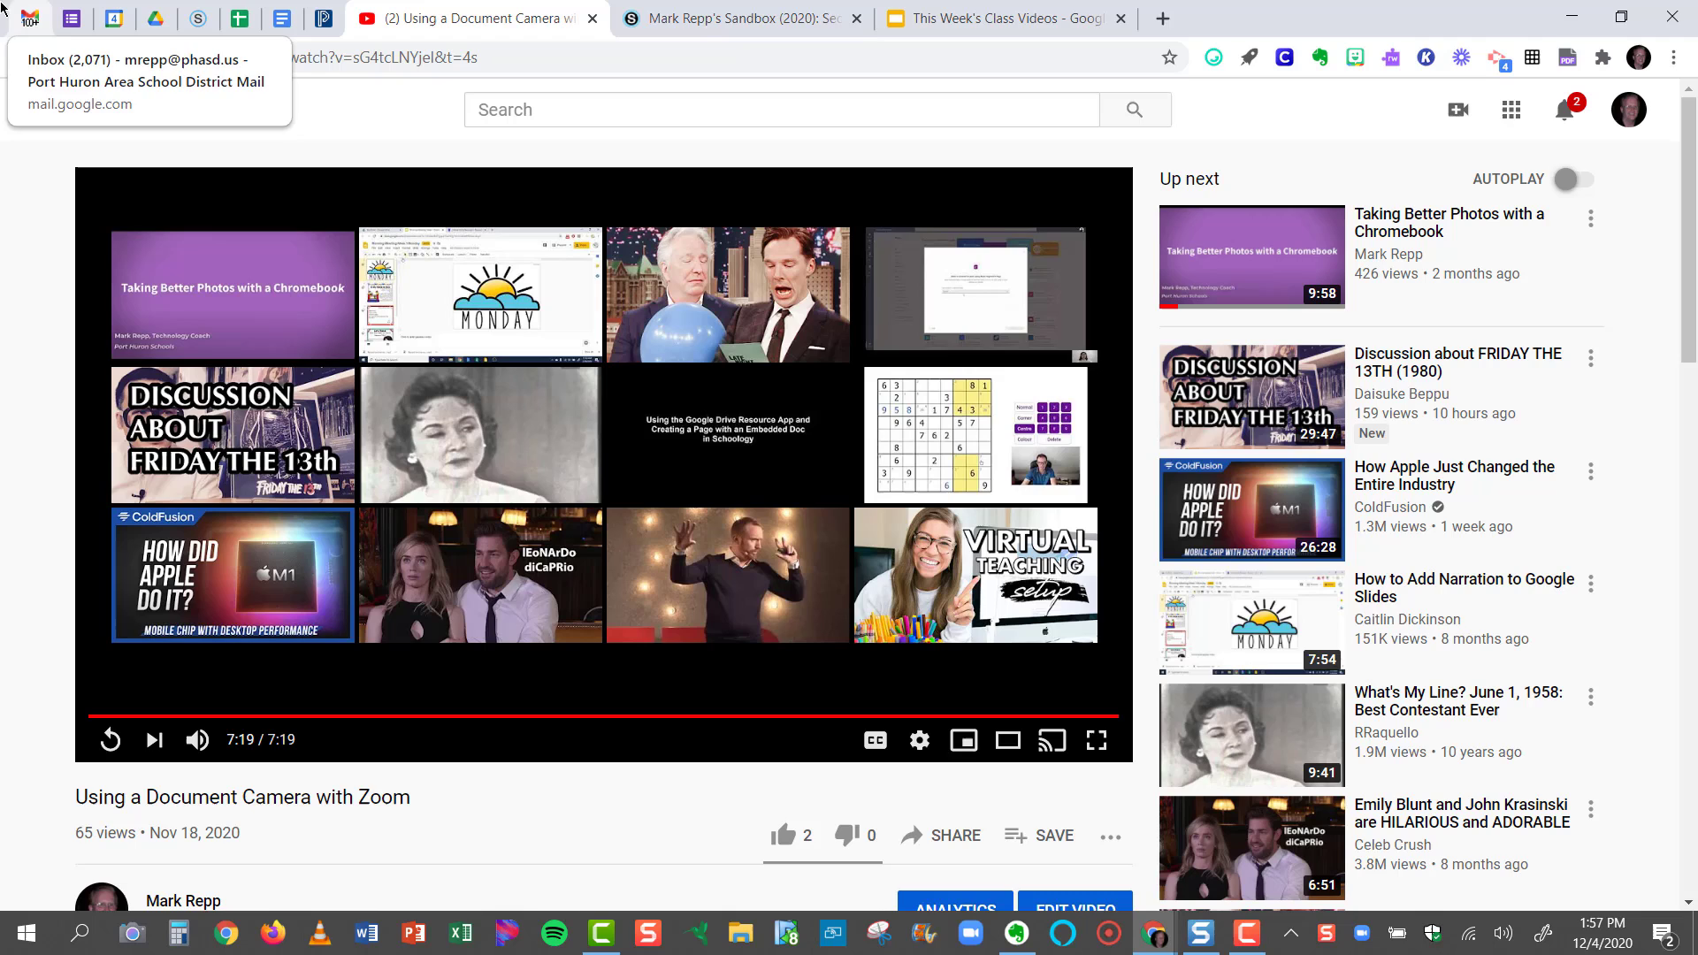
pyautogui.click(39, 109)
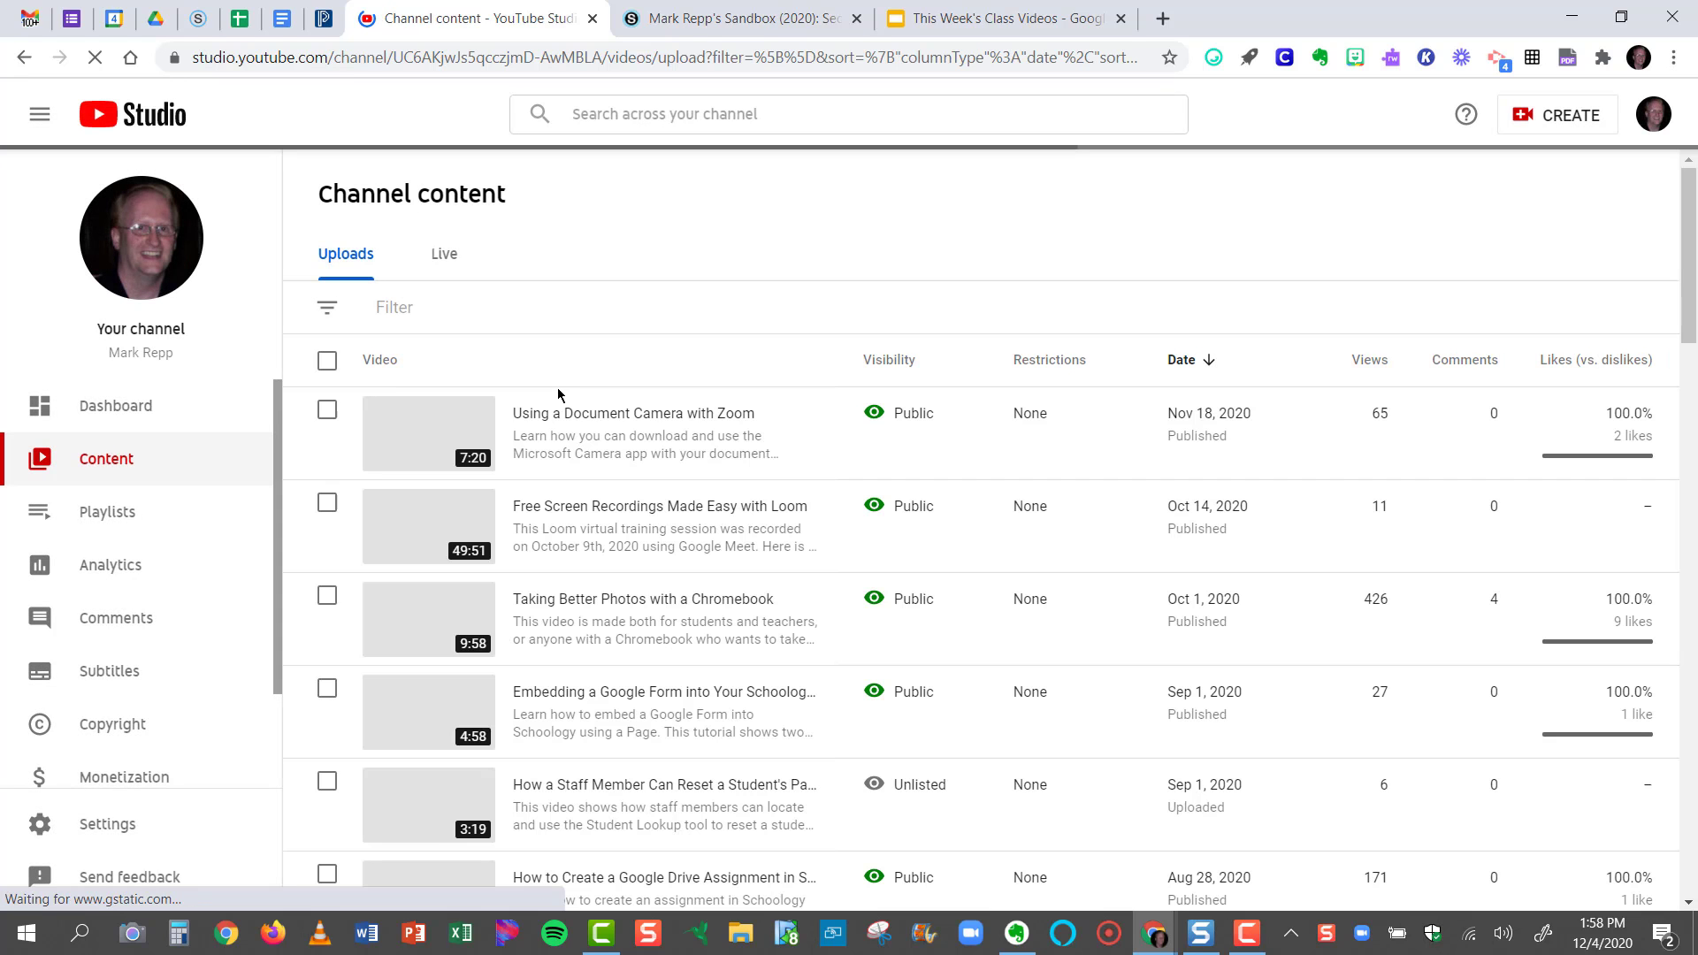
pyautogui.moveTo(539, 617)
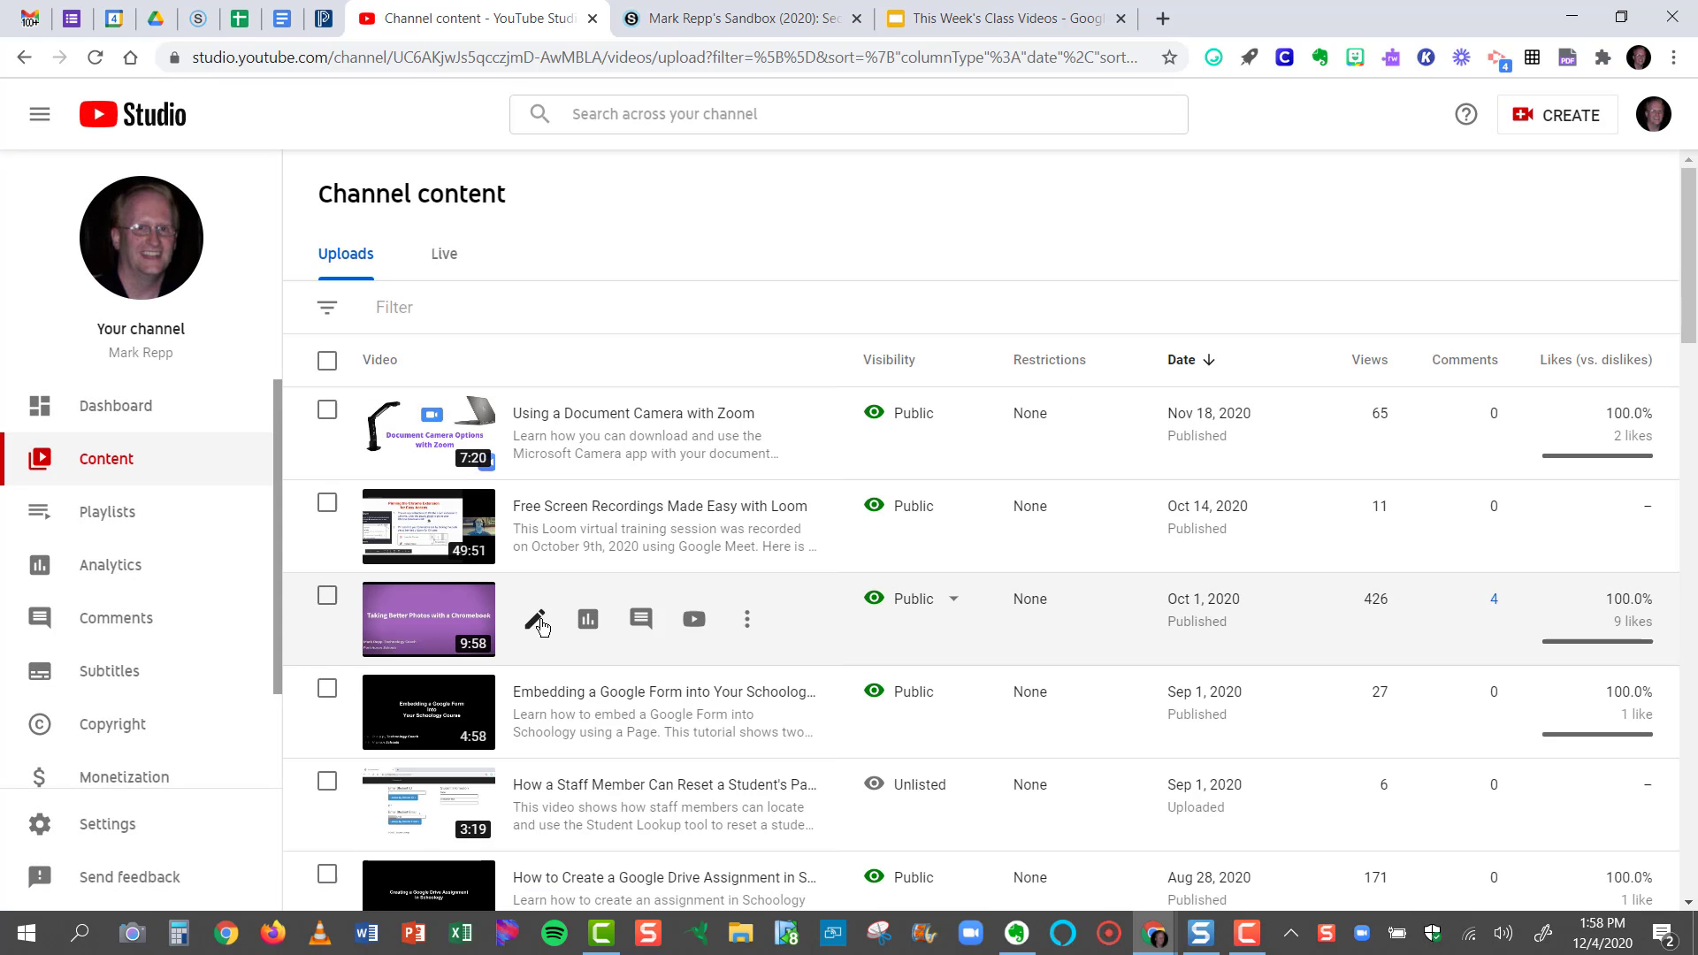
pyautogui.click(750, 621)
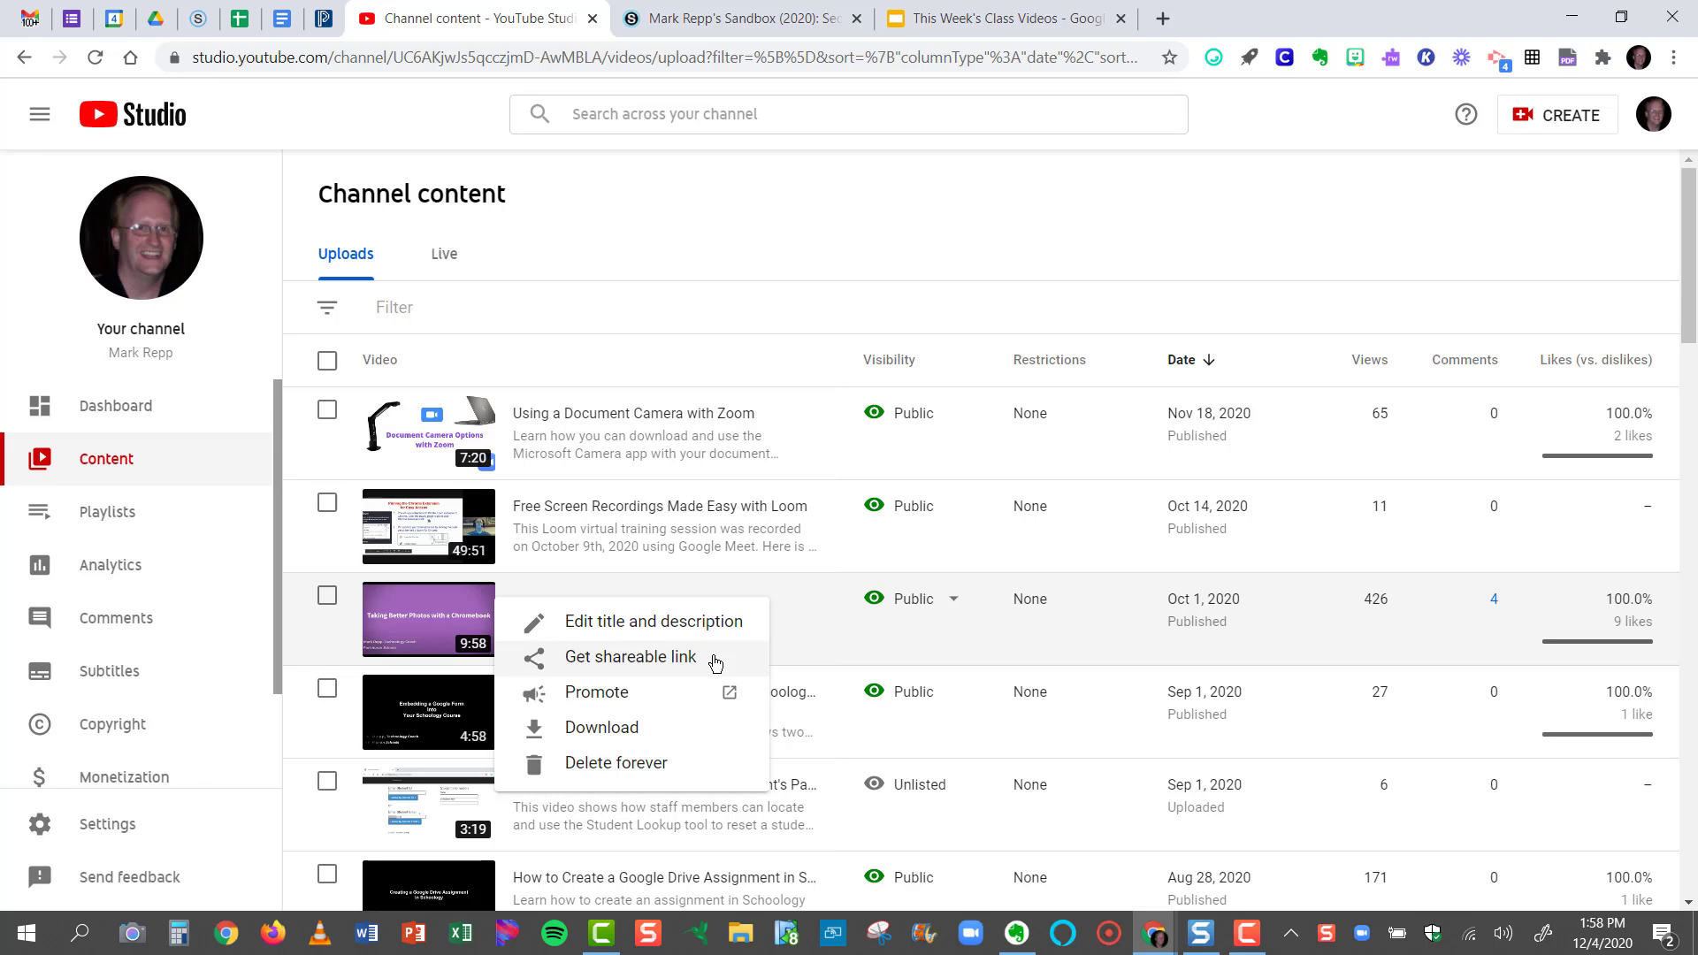
pyautogui.click(604, 660)
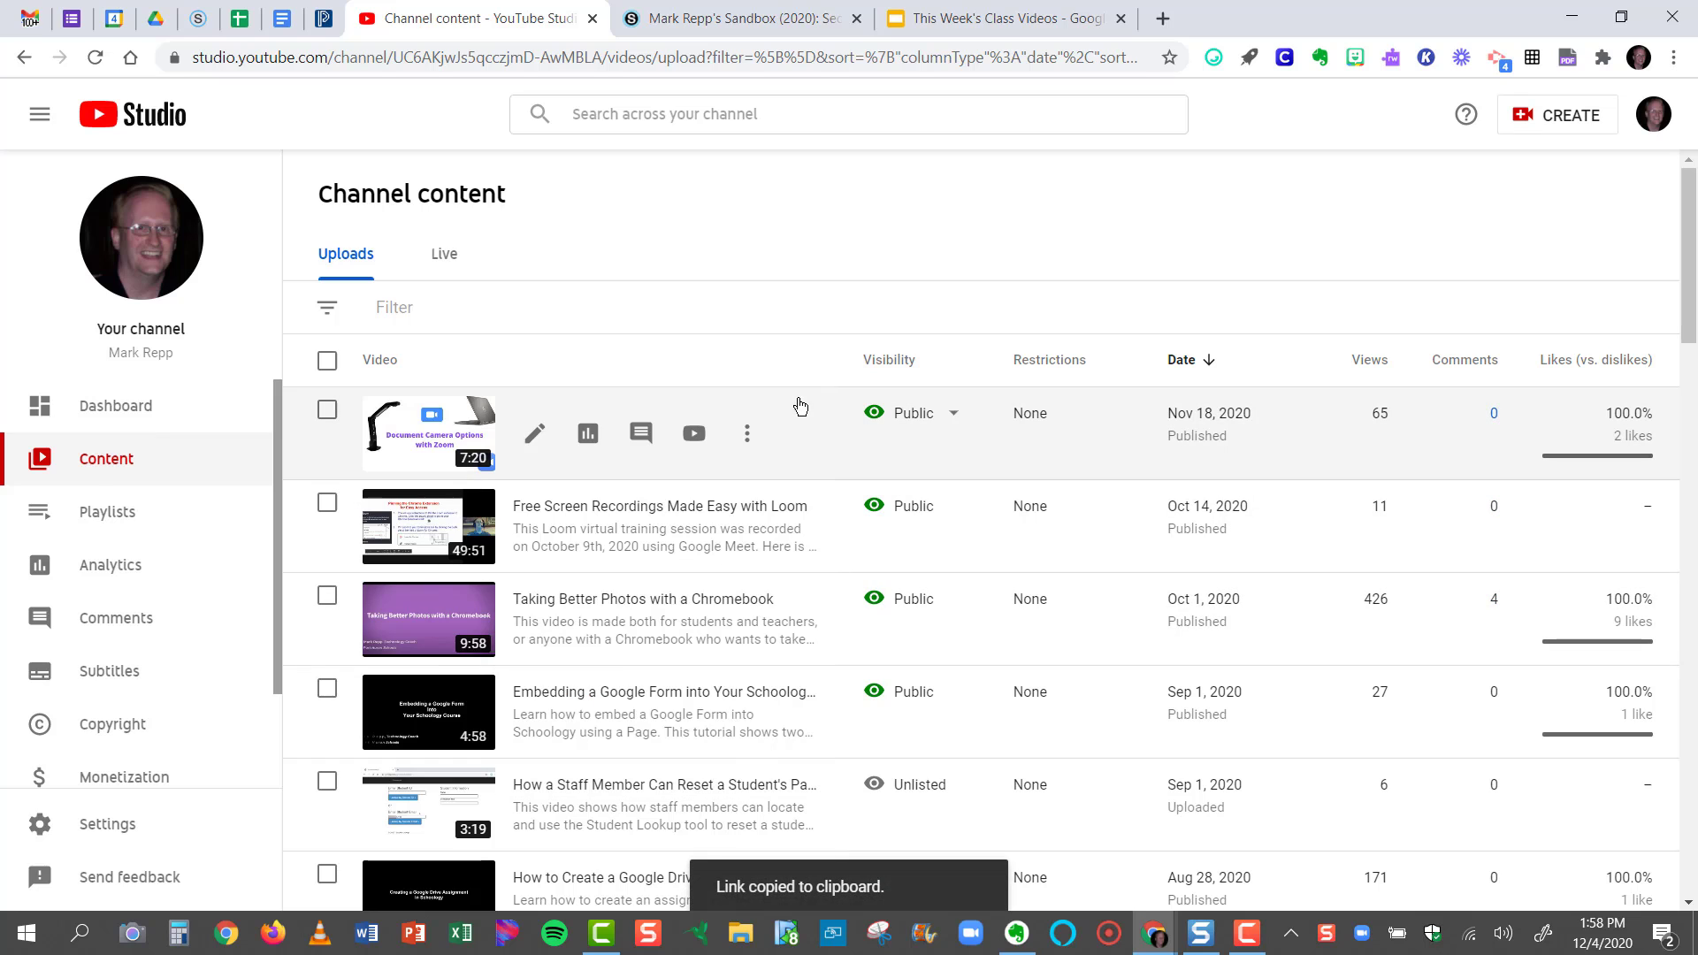
pyautogui.click(924, 19)
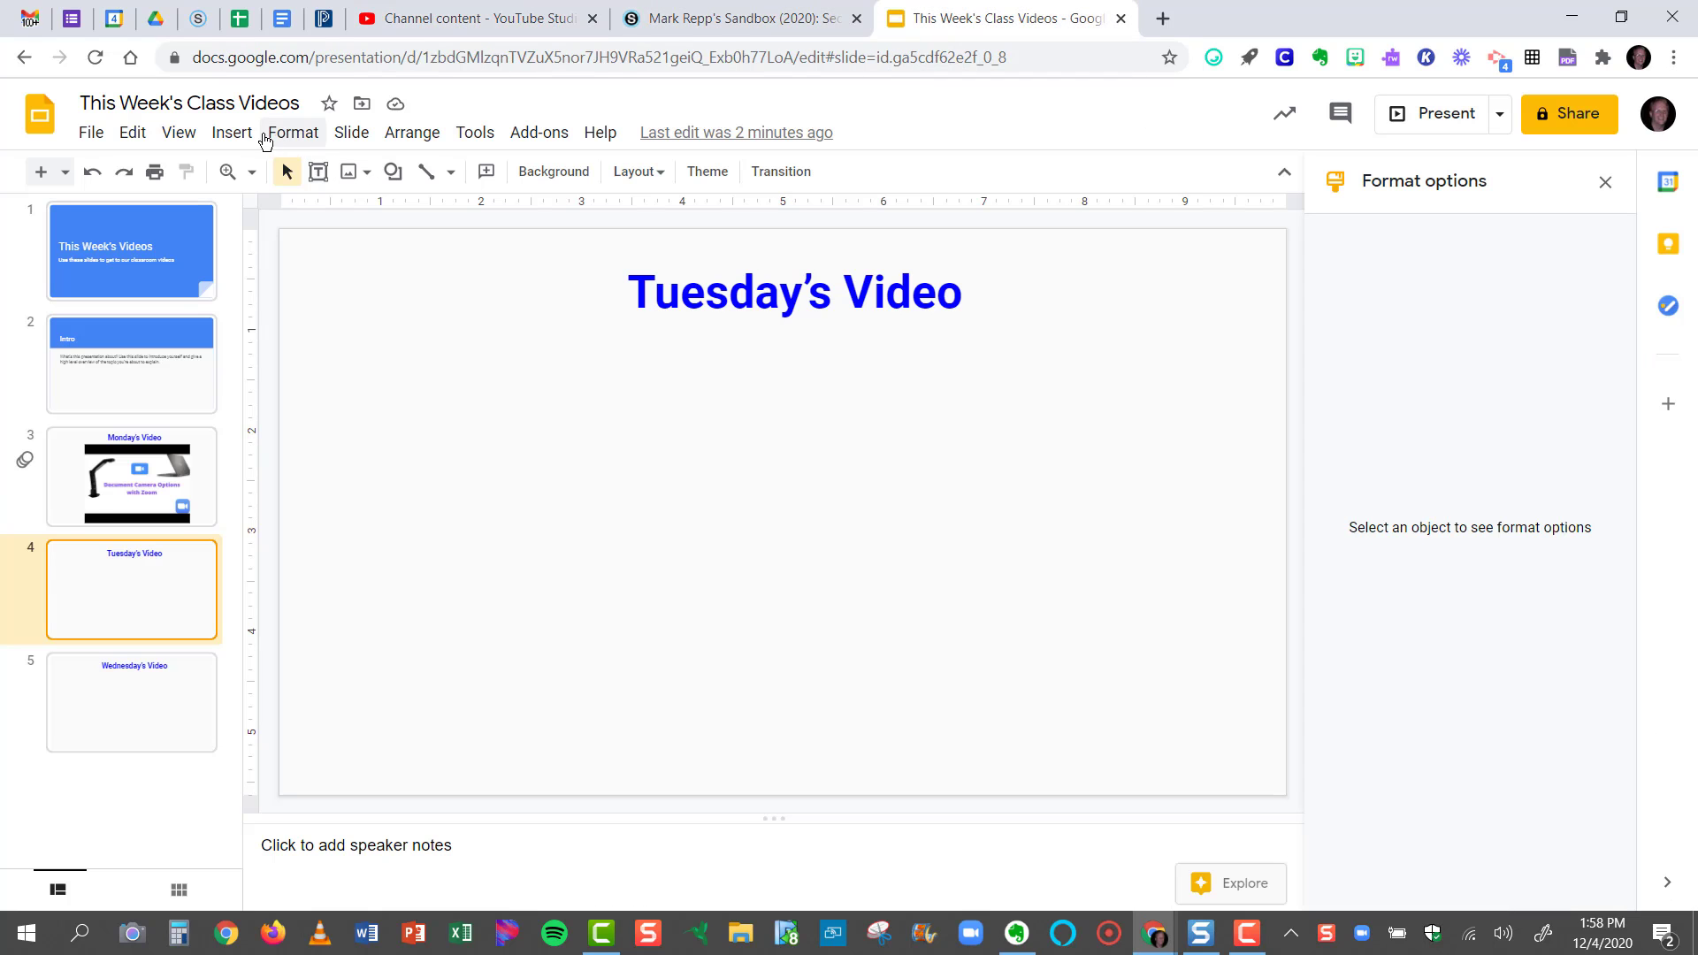
# Embed 'Taking Better Photos with a Chromebook' on the Tuesday slide from its pasted URL.
pyautogui.click(232, 134)
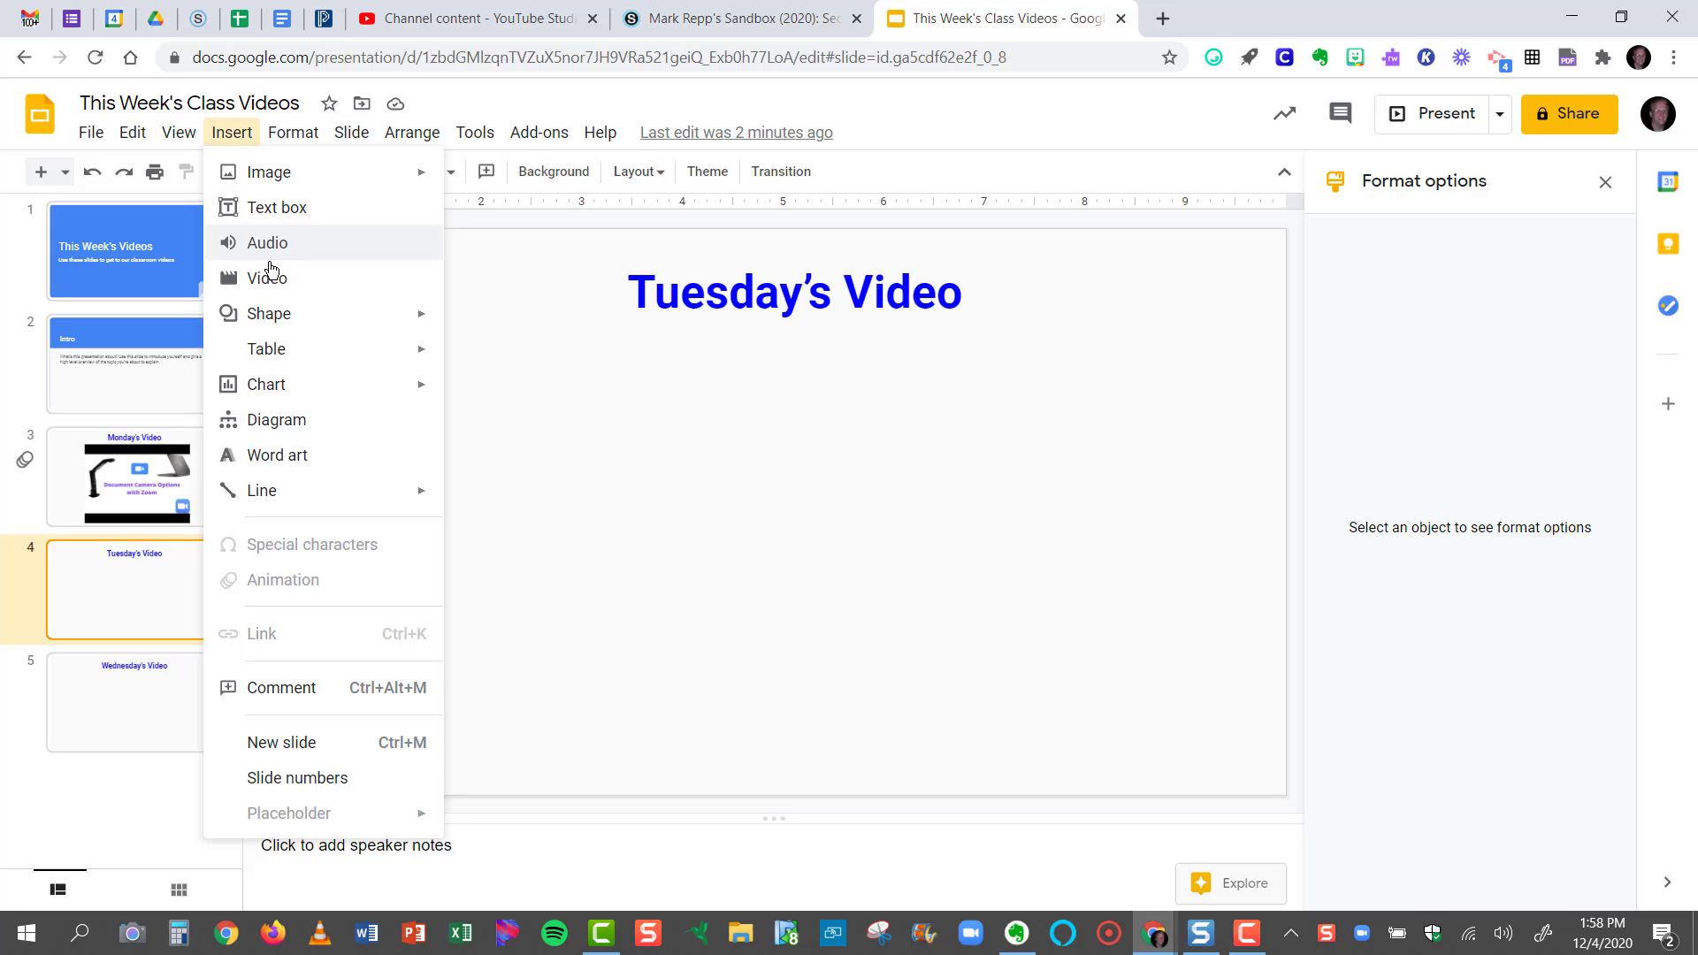
pyautogui.click(265, 278)
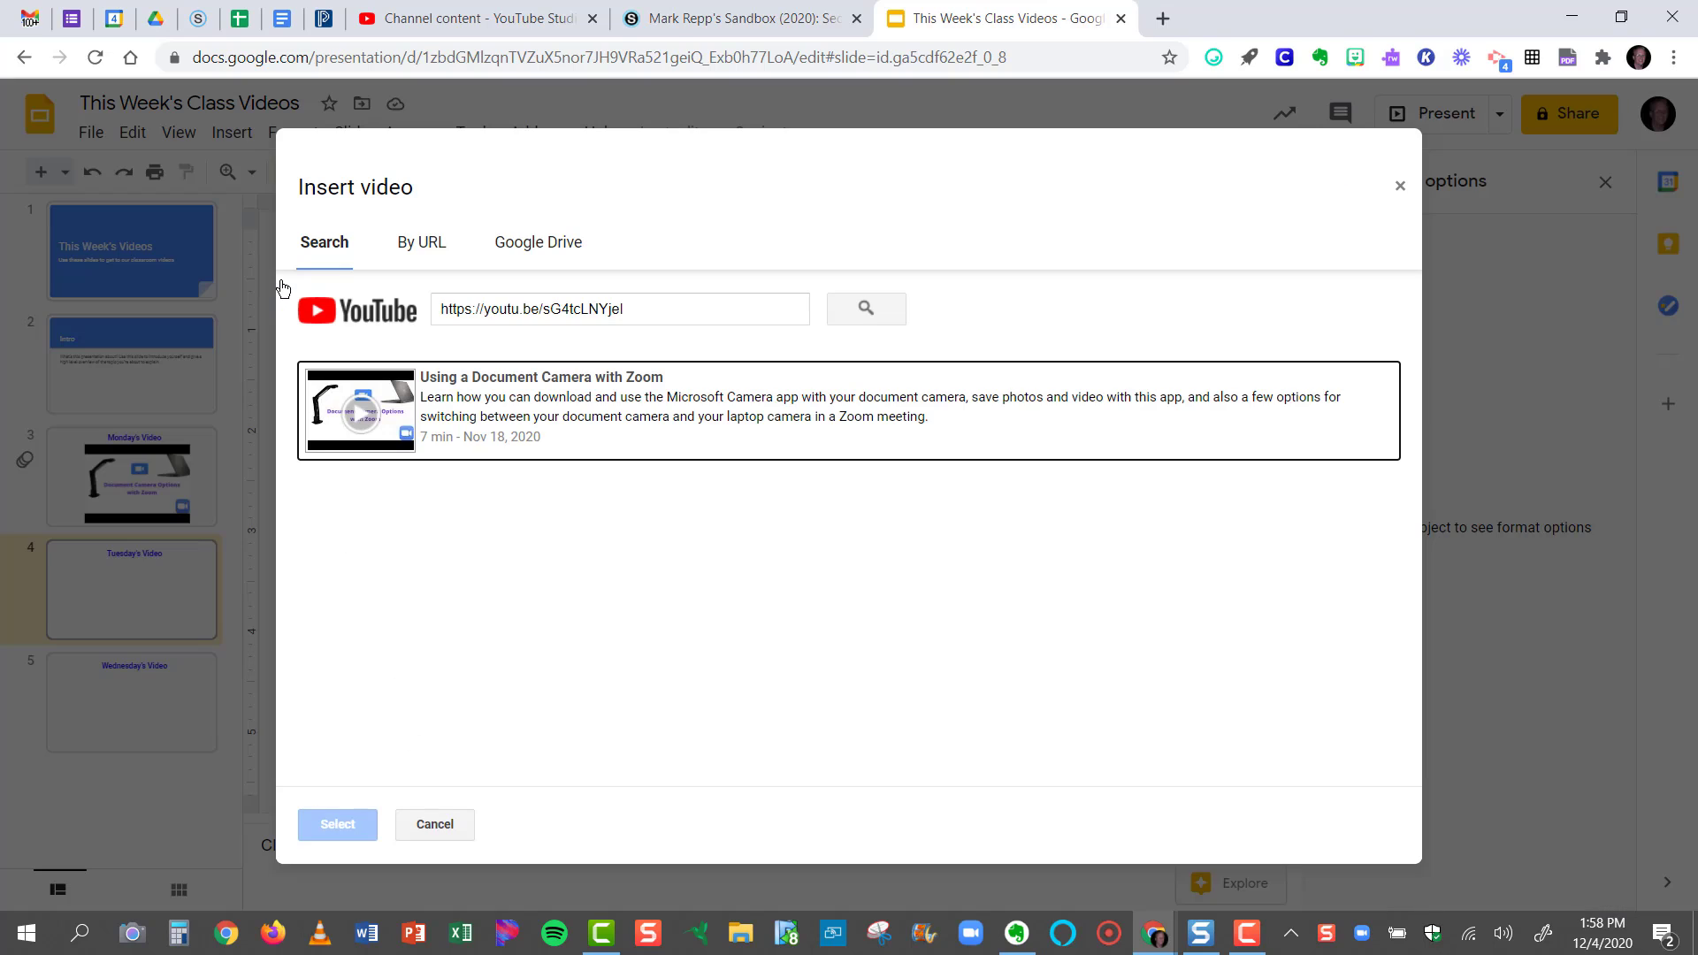
pyautogui.click(420, 243)
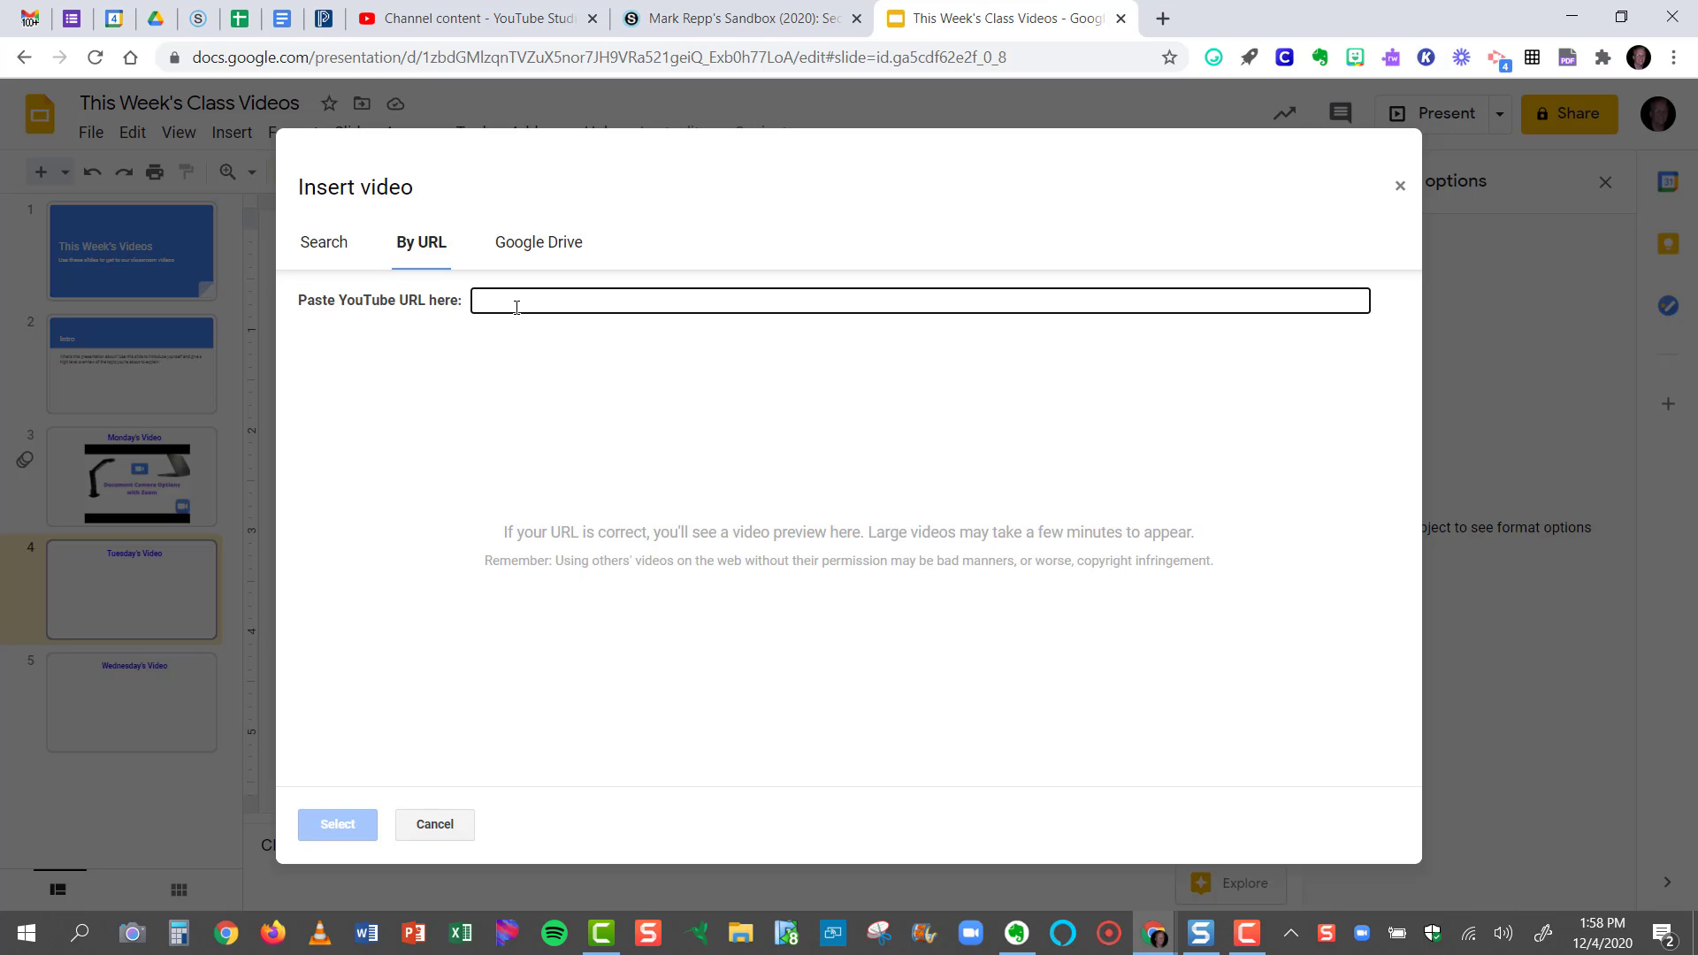
pyautogui.hotkey('ctrl', 'v')
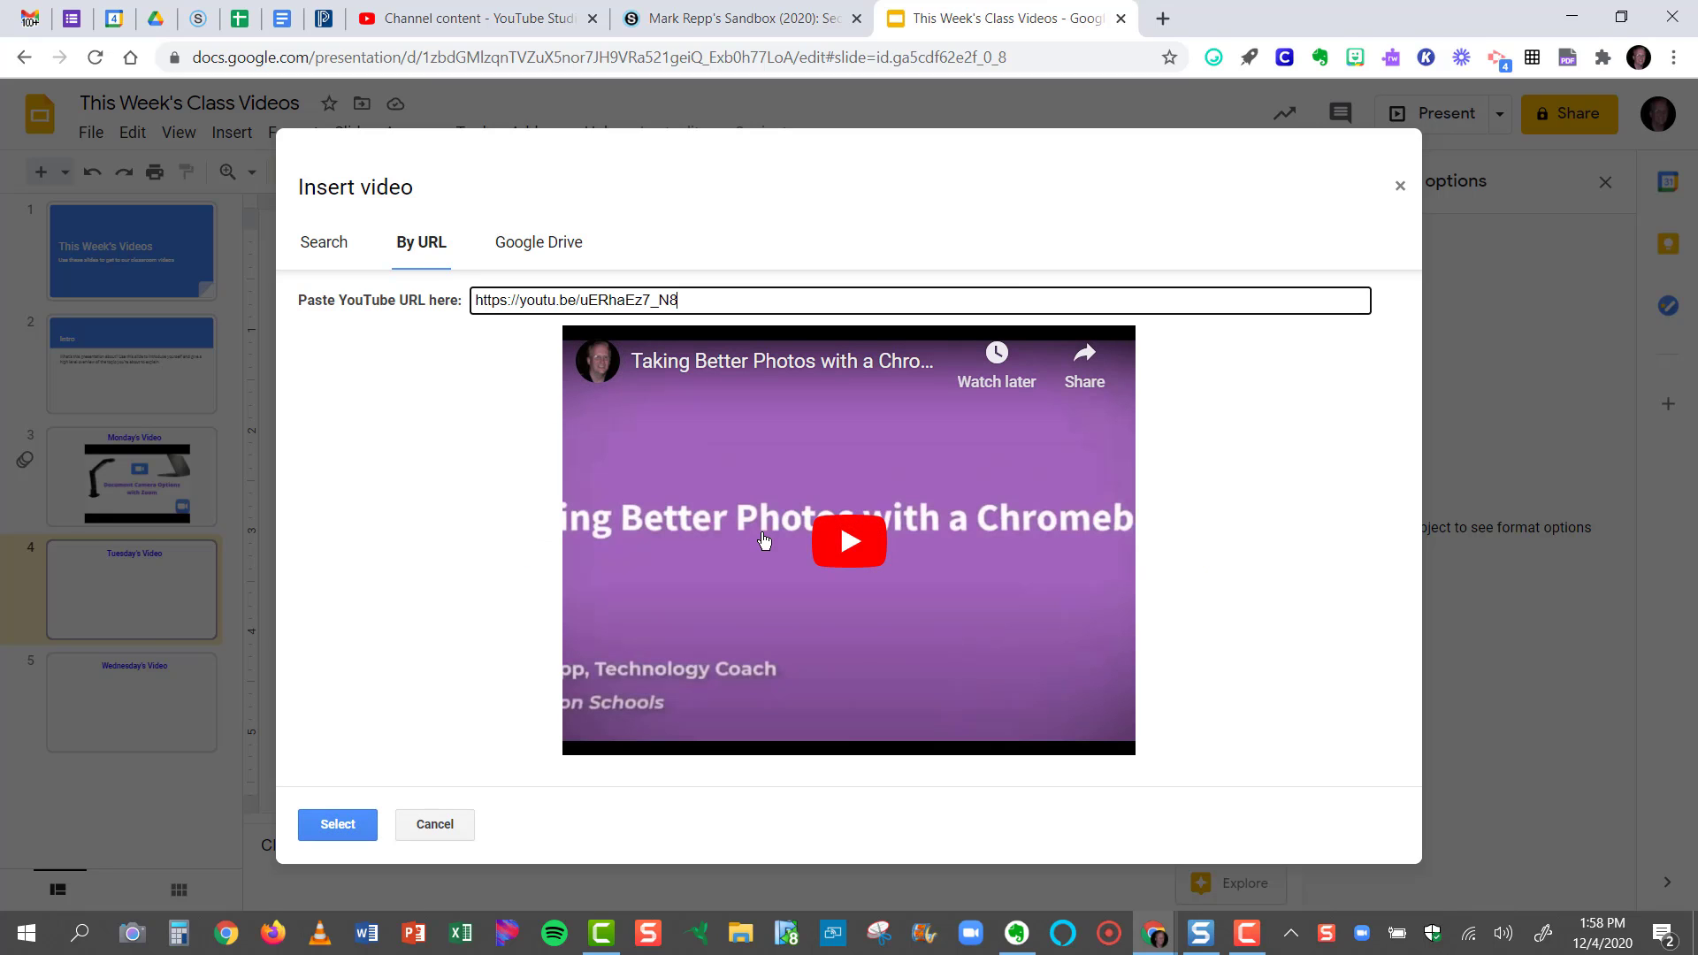
pyautogui.click(335, 825)
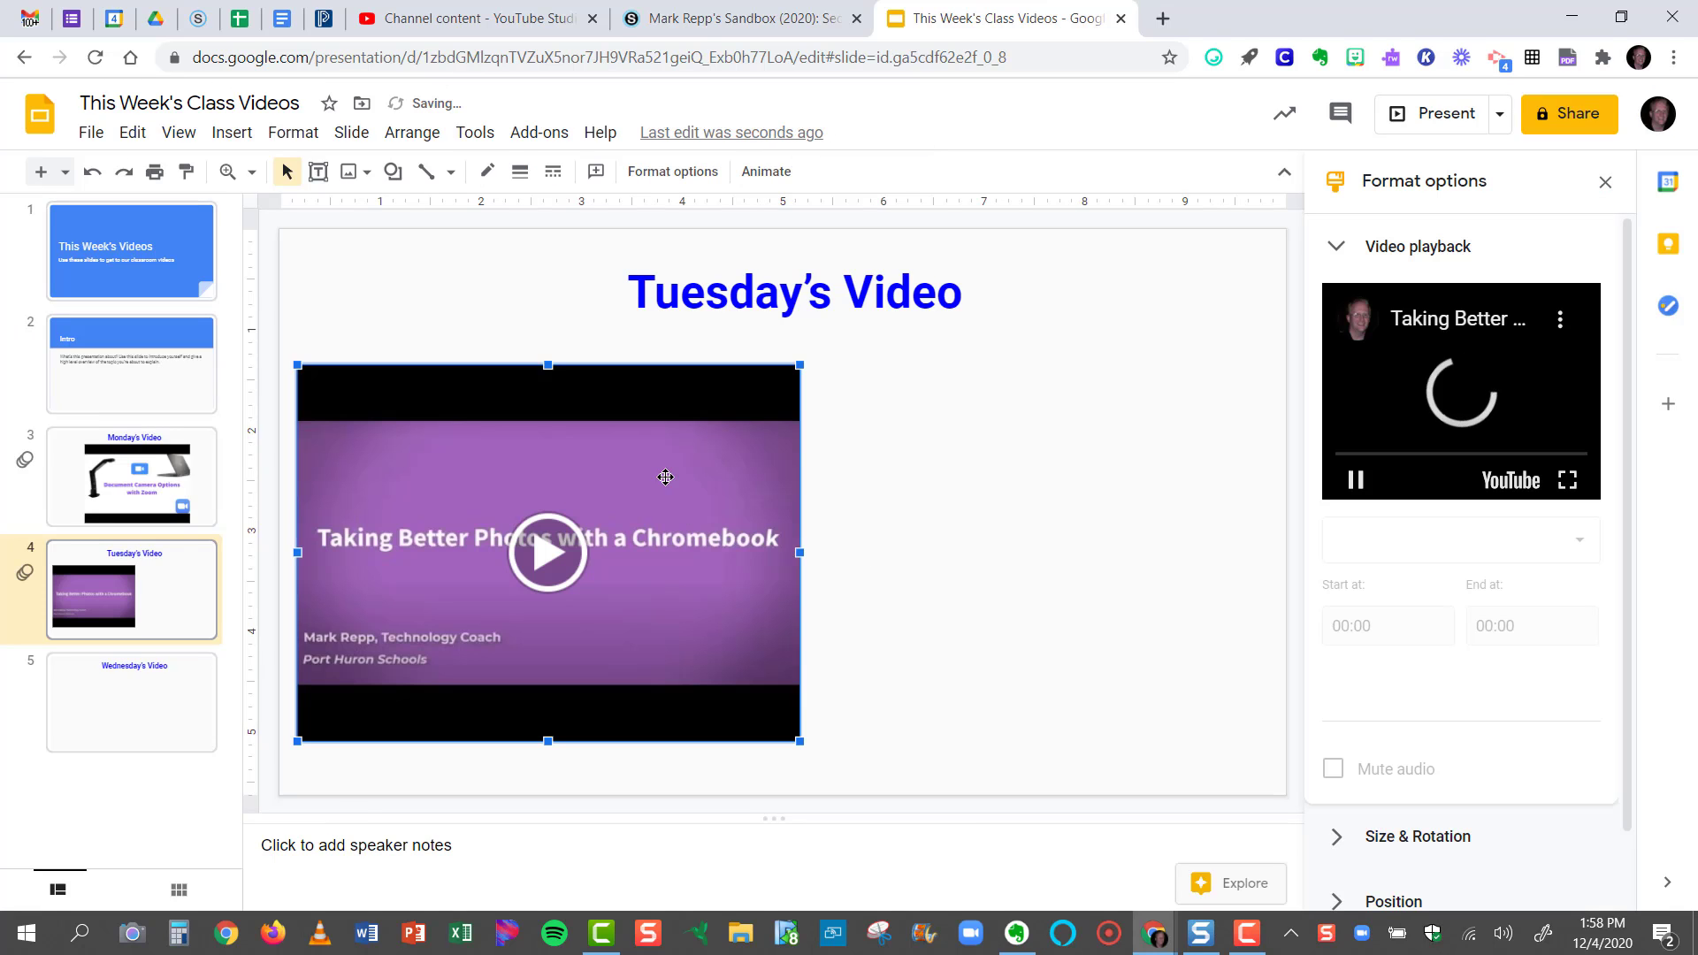
# Reposition and enlarge the Chromebook video below the title, then go to the Wednesday slide.
pyautogui.moveTo(678, 472); pyautogui.dragTo(891, 434)
pyautogui.moveTo(1011, 701); pyautogui.dragTo(1136, 795)
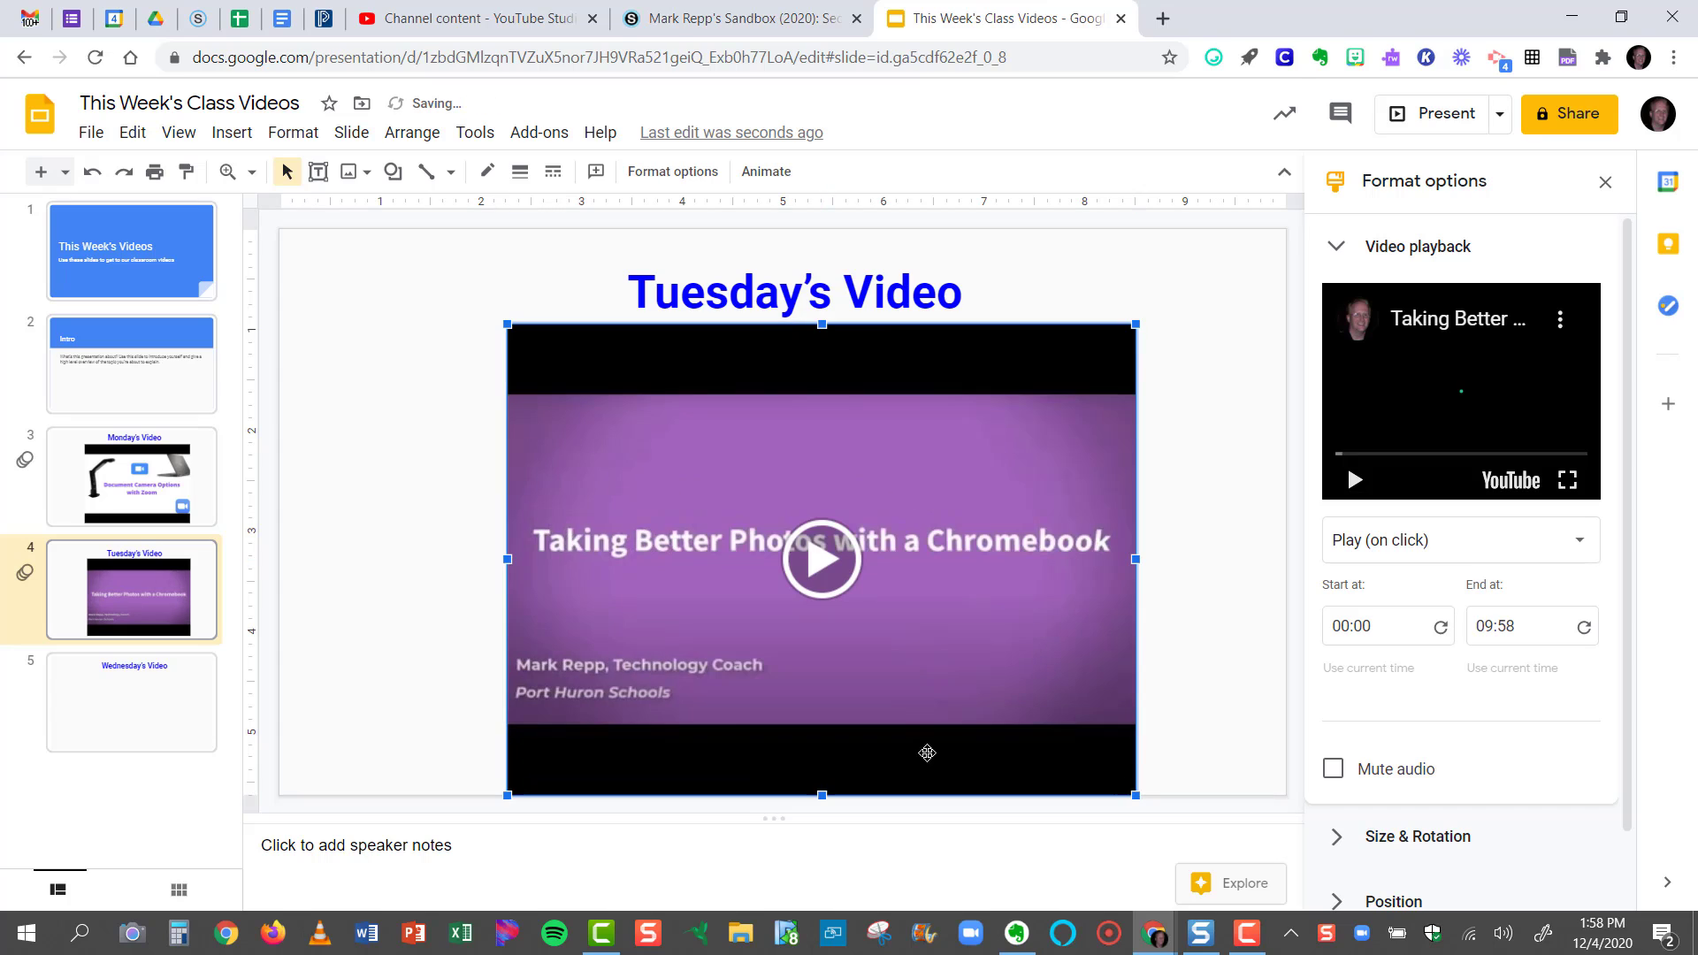
pyautogui.click(133, 732)
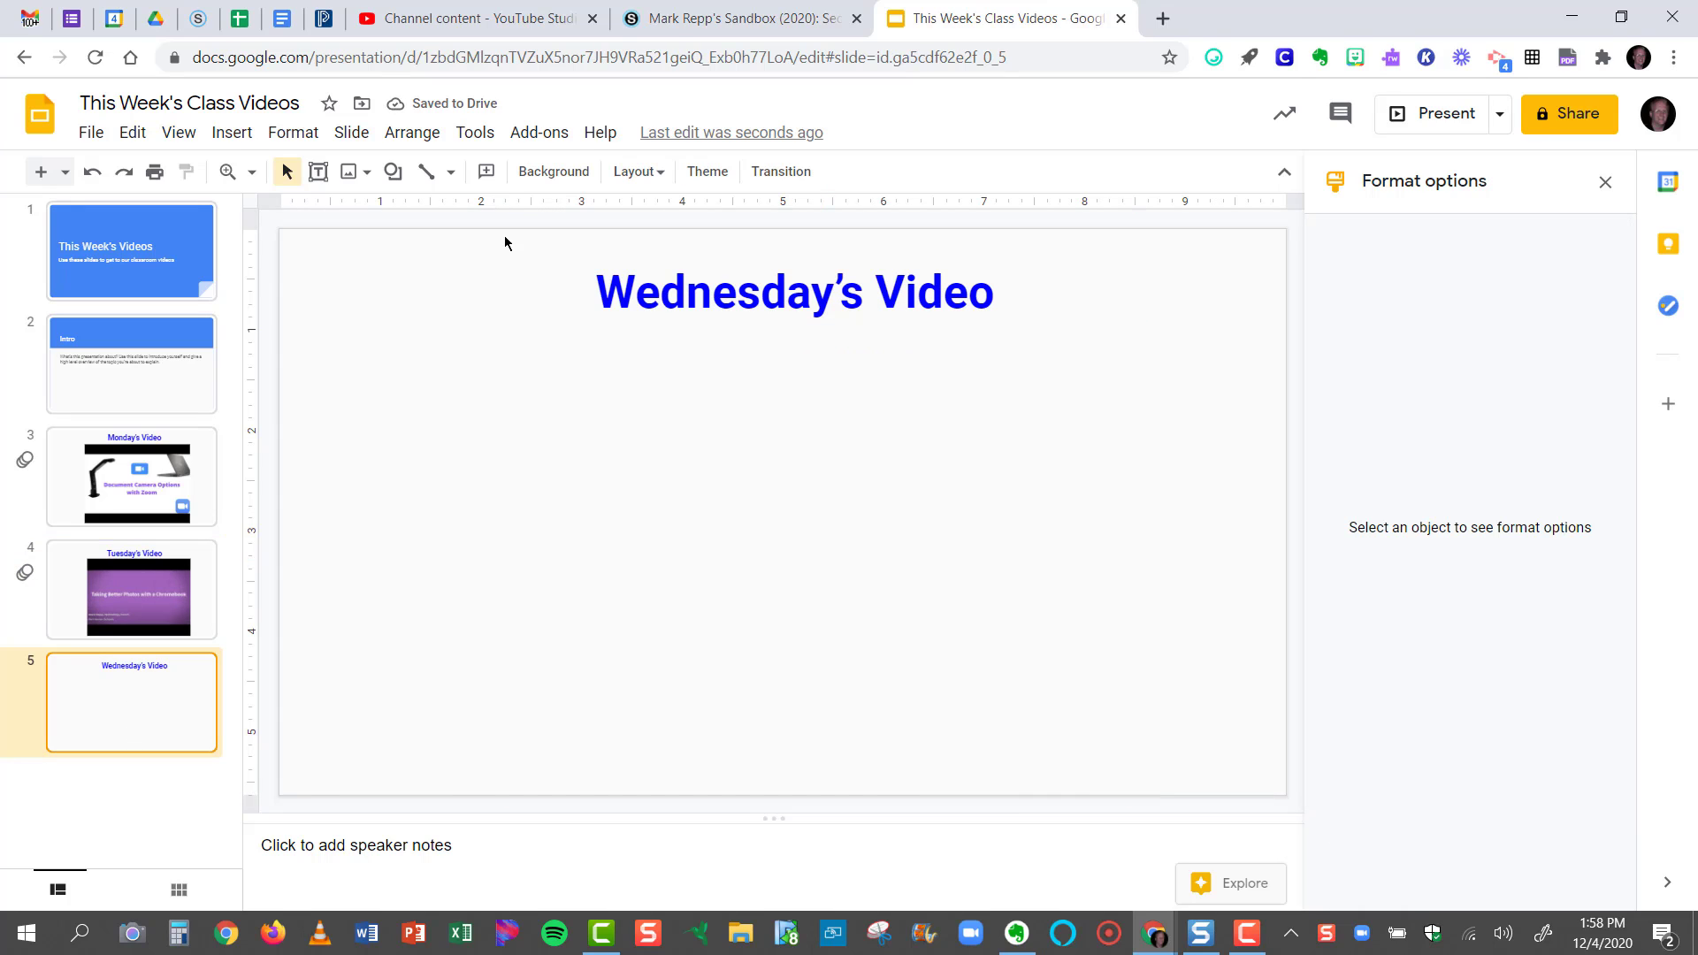
# Search YouTube for 'Schoology Assignments' and embed the Create An Assignment in Schoology video.
pyautogui.click(231, 133)
pyautogui.click(301, 279)
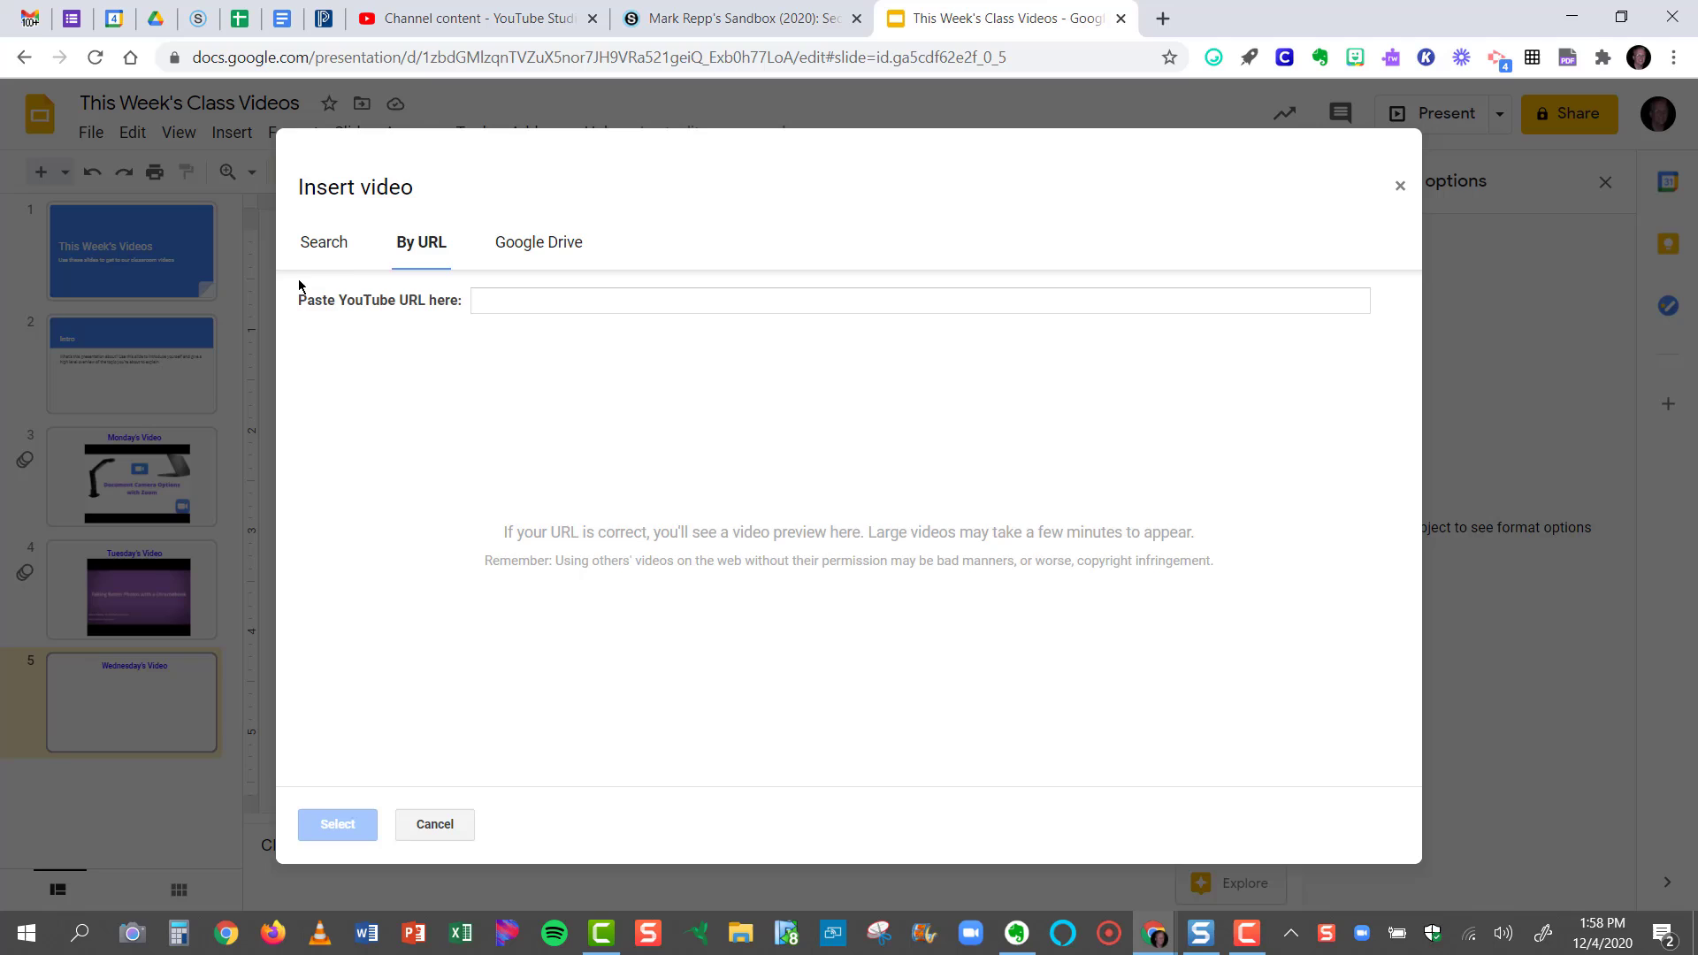
pyautogui.write('Sc')
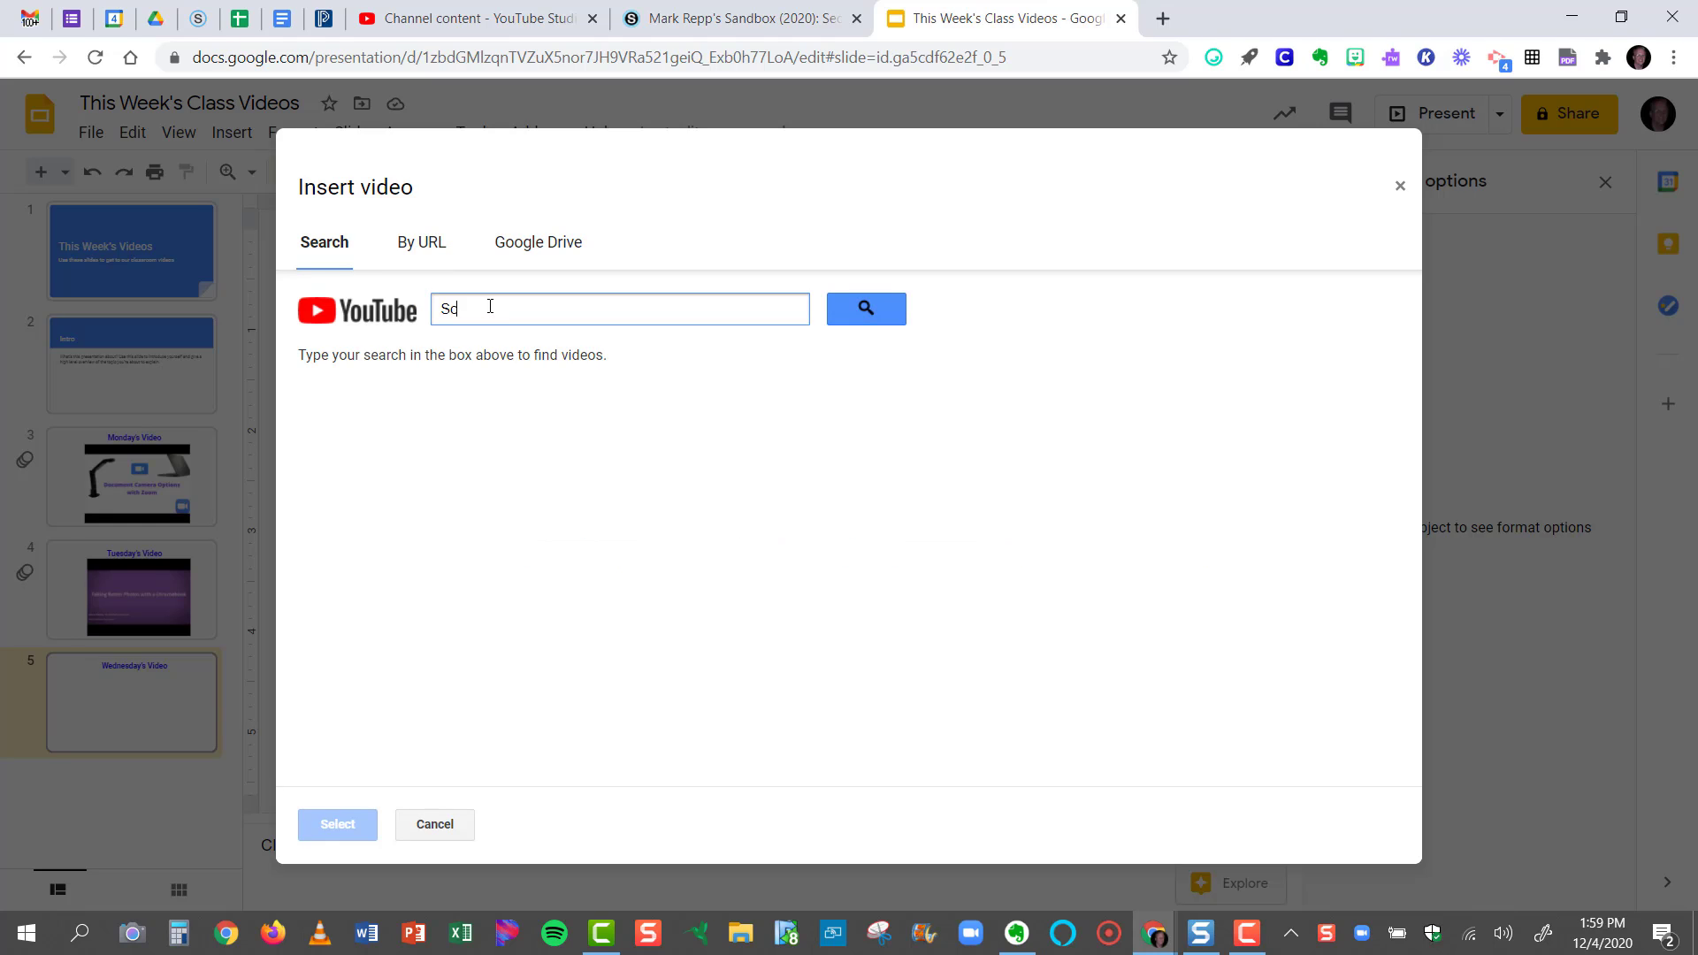
pyautogui.write('hoology Assignments')
pyautogui.click(880, 317)
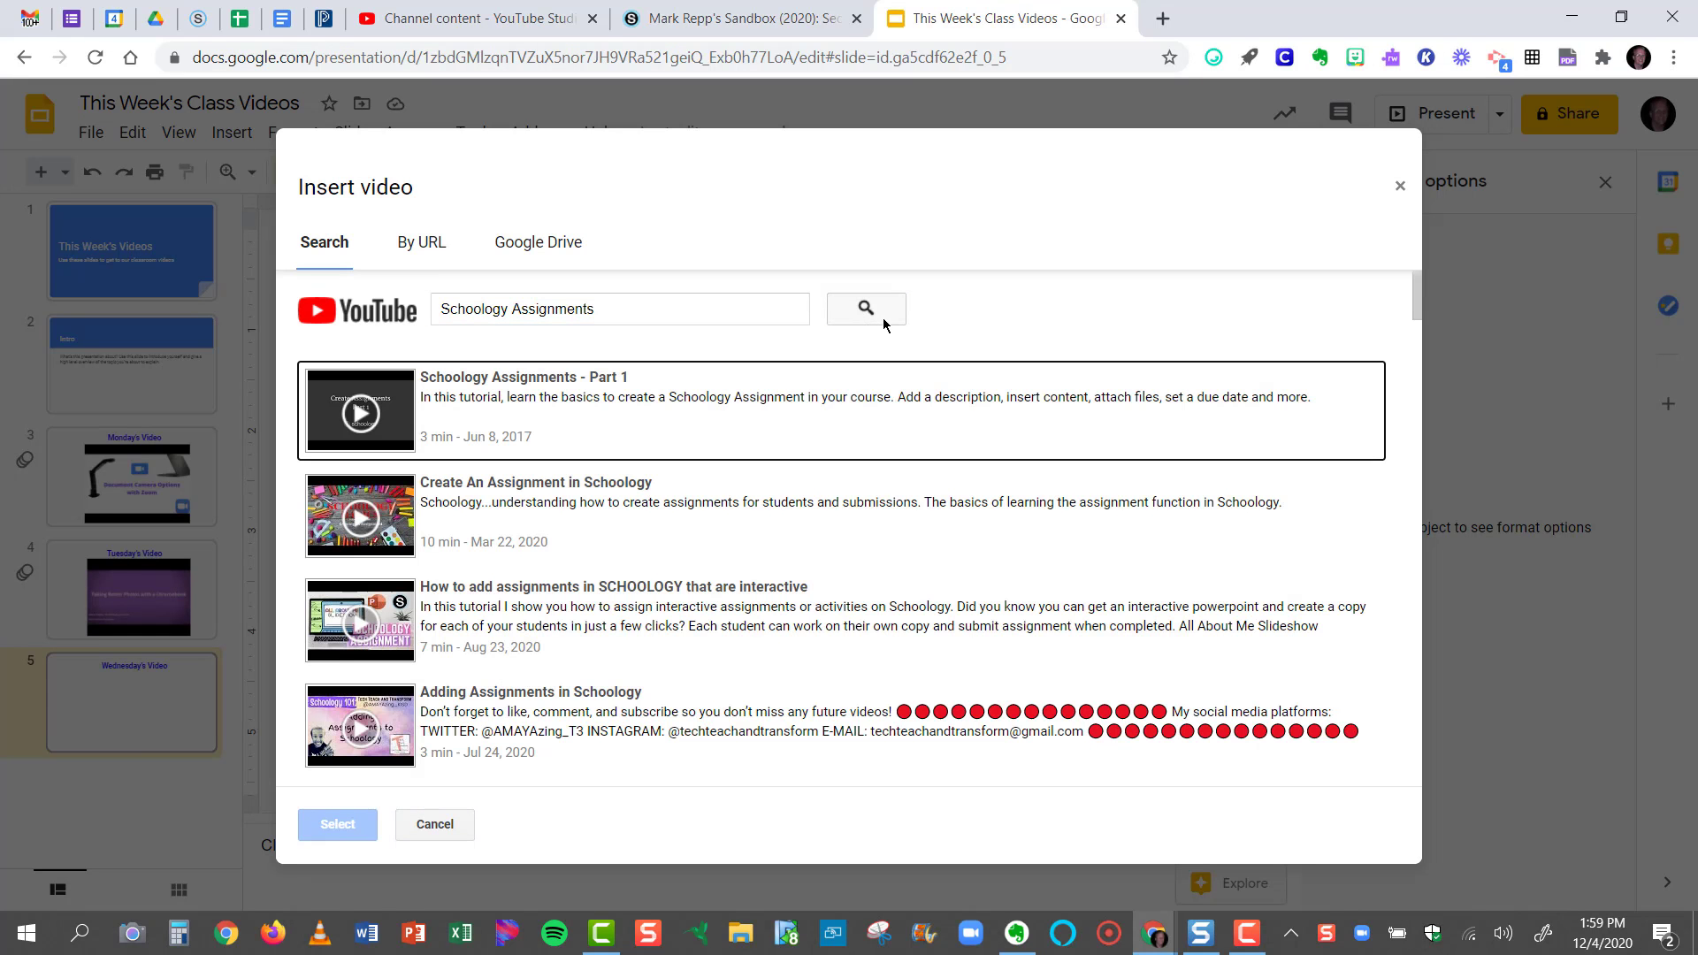
pyautogui.click(652, 520)
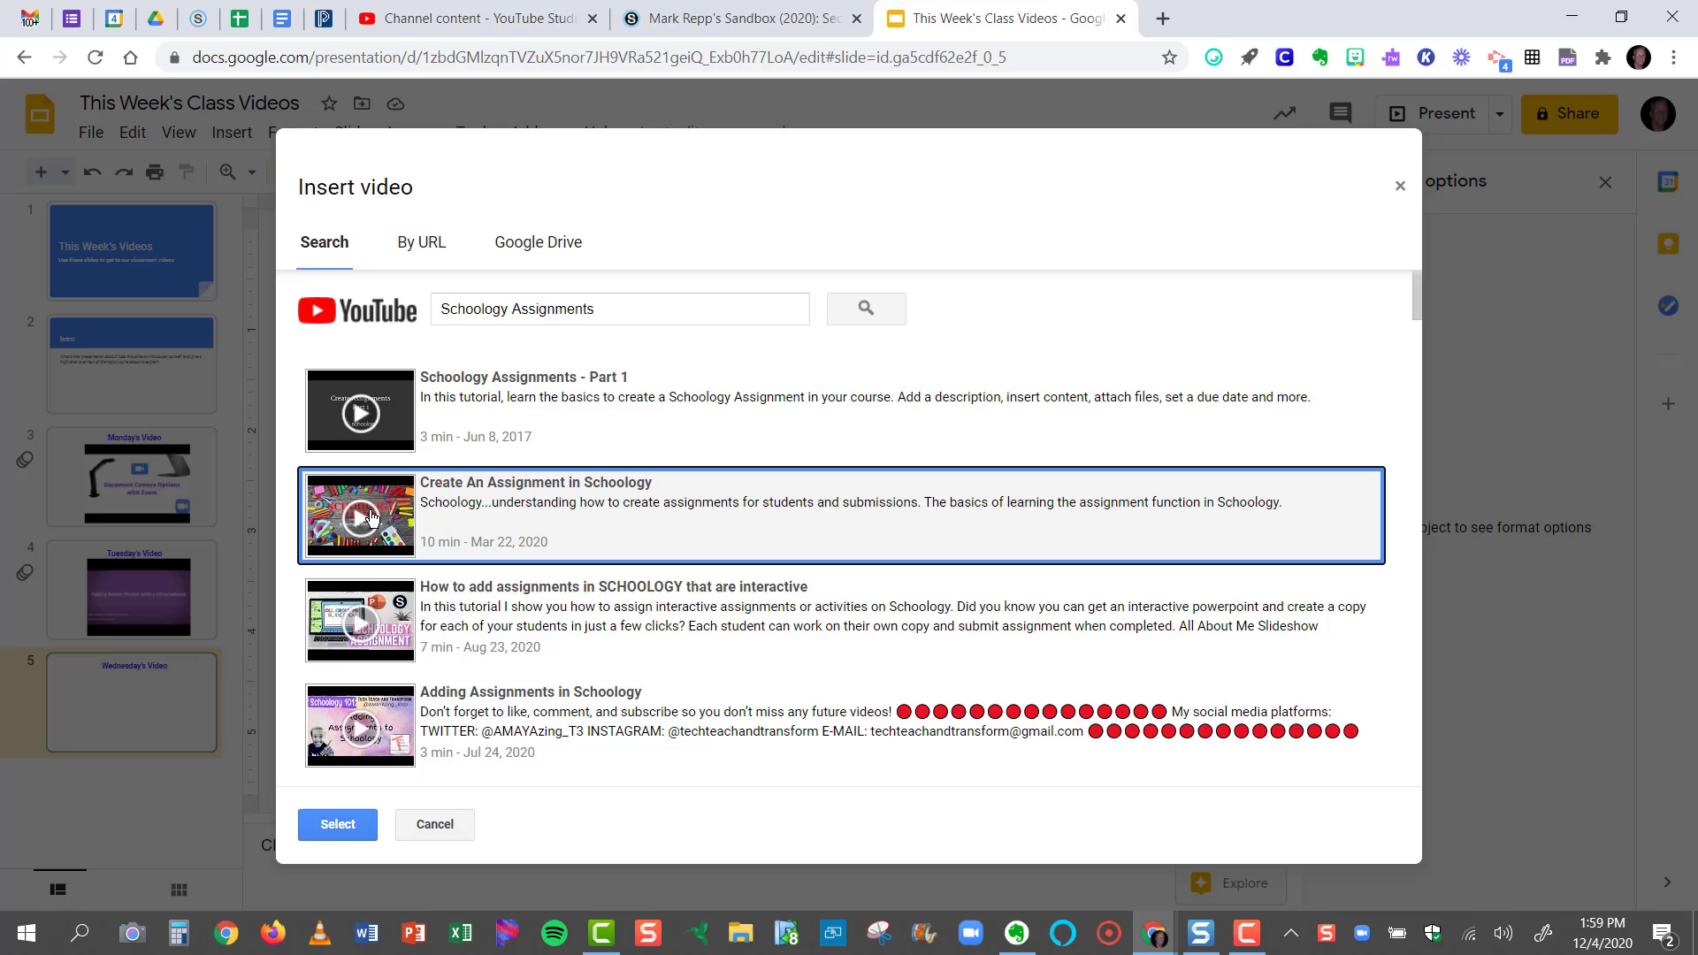
pyautogui.click(344, 827)
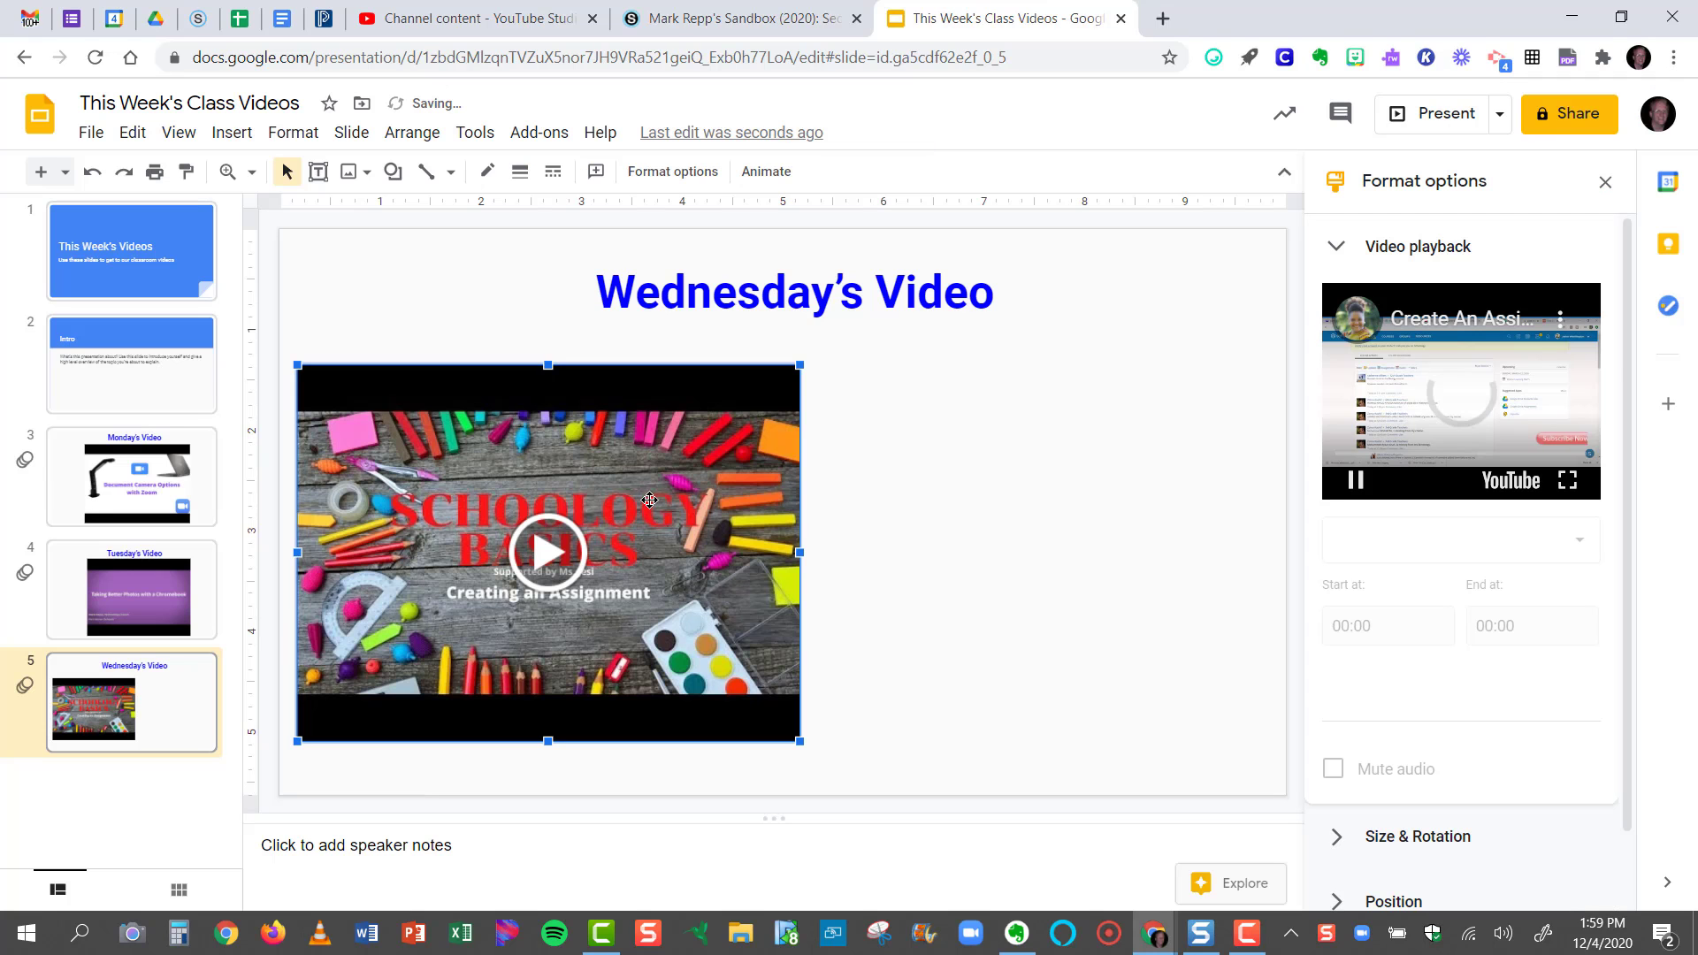
# Move, enlarge and horizontally centre the Schoology video beneath the Wednesday's Video title.
pyautogui.moveTo(642, 512); pyautogui.dragTo(626, 477)
pyautogui.moveTo(784, 698); pyautogui.dragTo(907, 792)
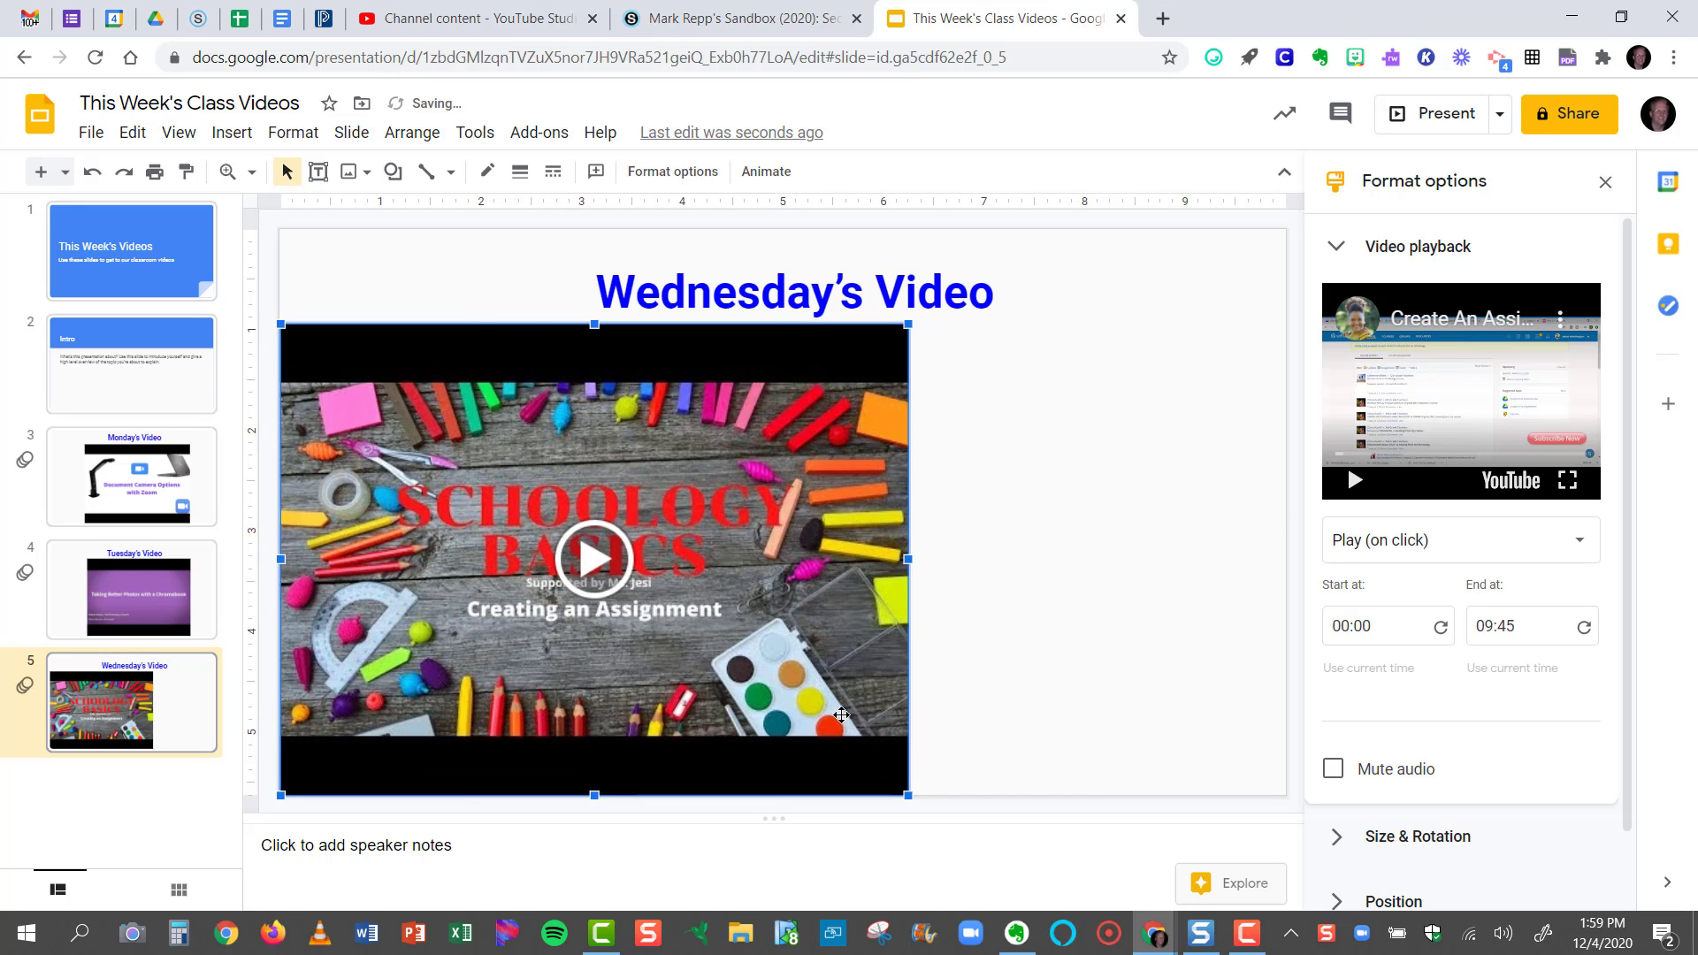
pyautogui.moveTo(734, 588); pyautogui.dragTo(926, 590)
# Deselect the centred Schoology video and switch to the YouTube Studio channel uploads list.
pyautogui.click(1166, 563)
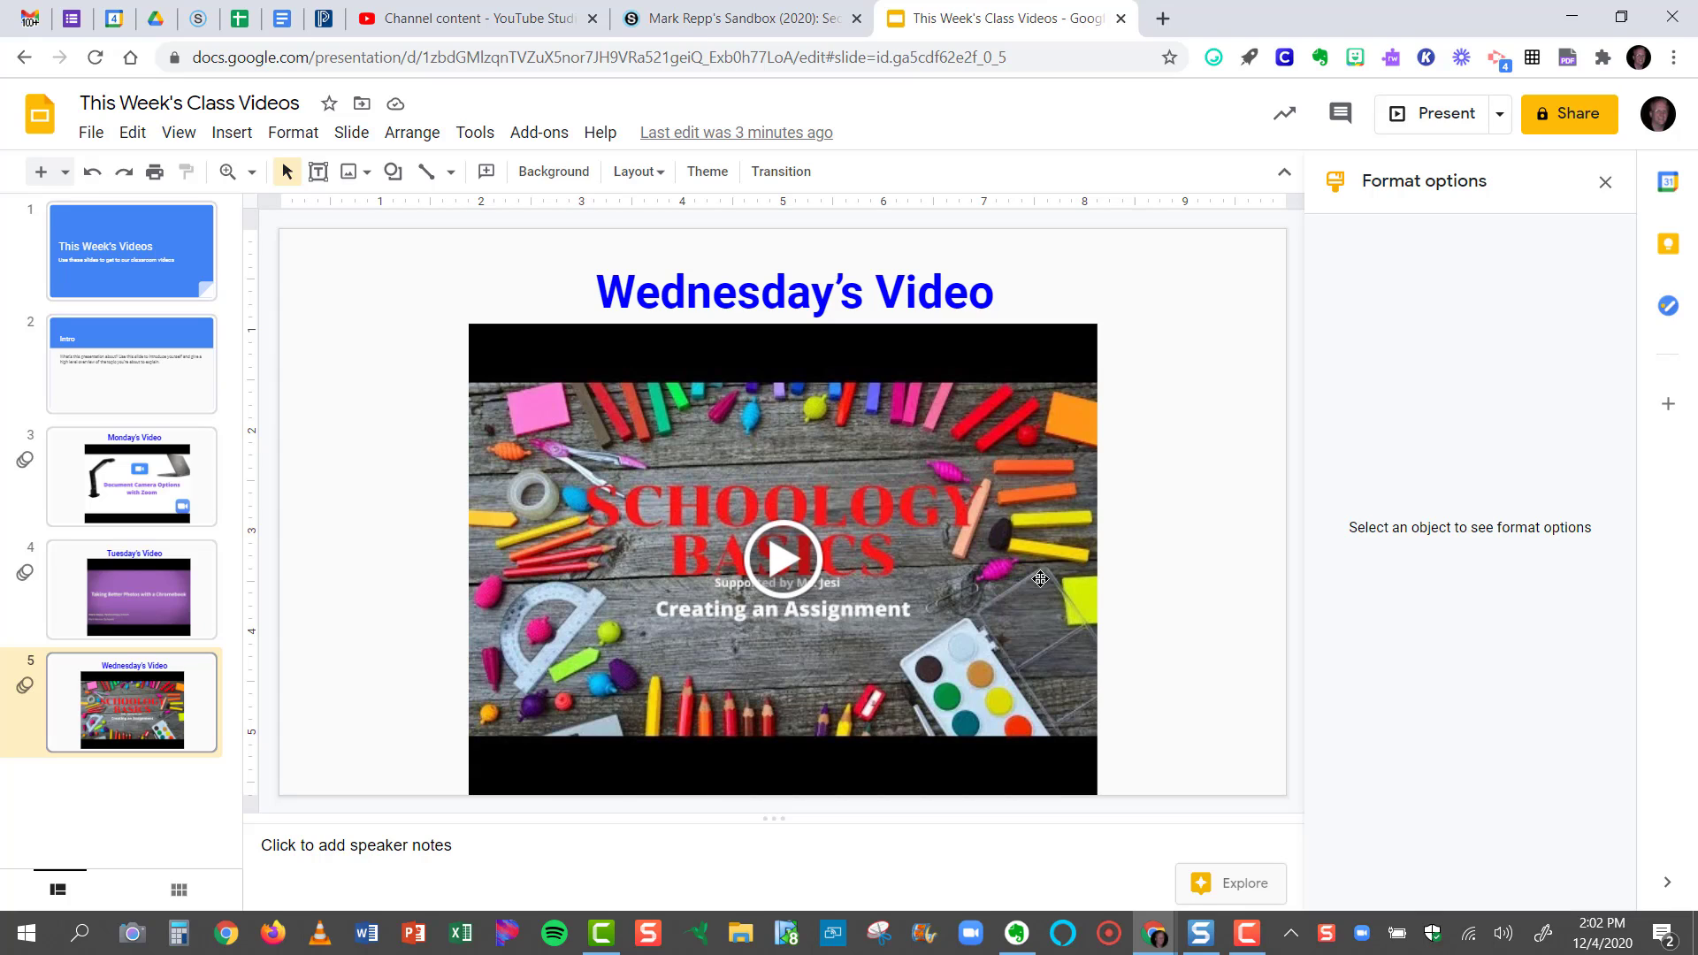
pyautogui.click(498, 15)
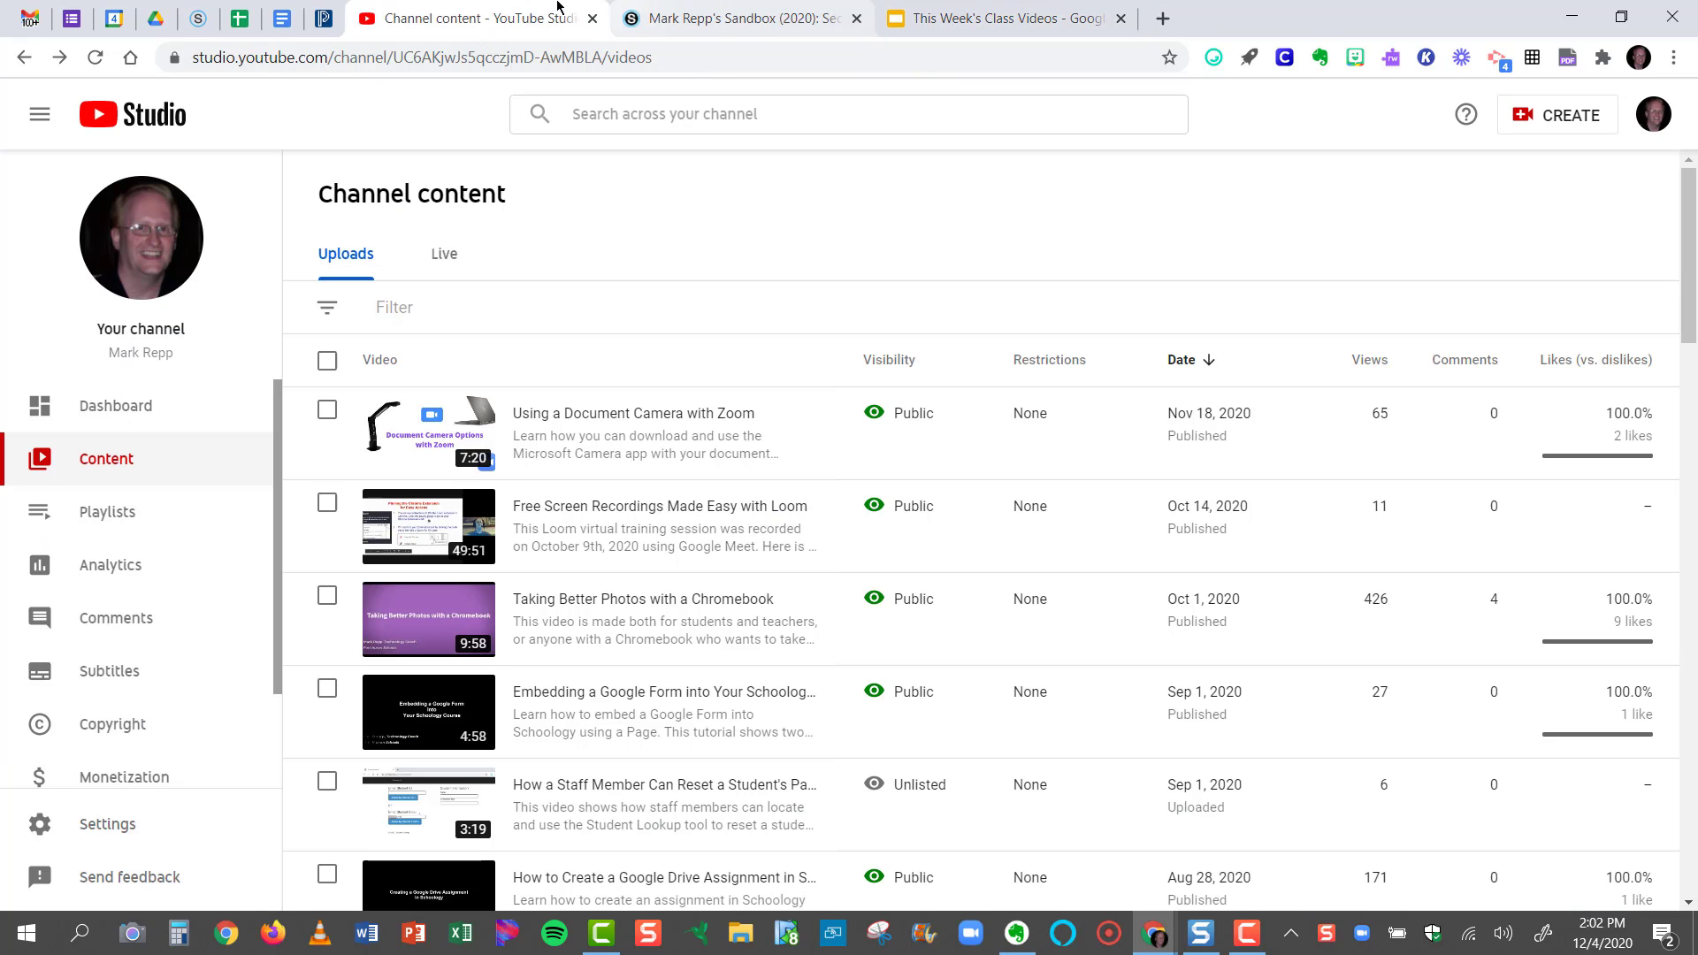
# Copy the iframe embed code for 'Using a Document Camera with Zoom' from its watch page.
pyautogui.click(421, 428)
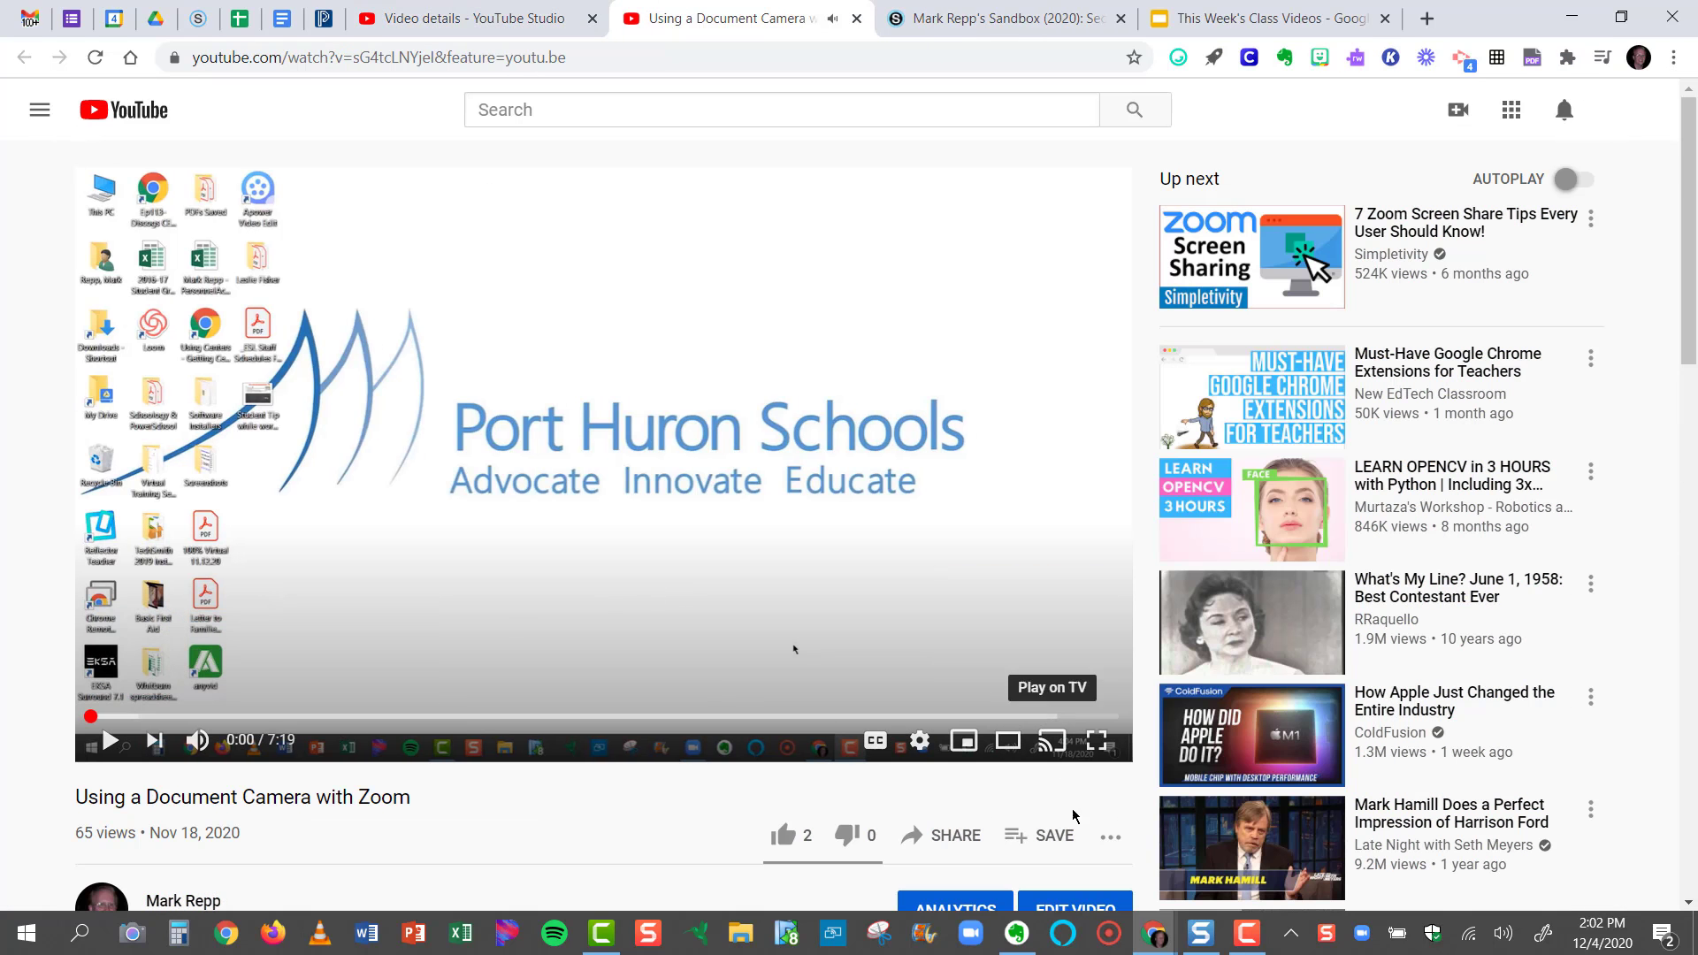
pyautogui.scroll(-3, 1056, 831)
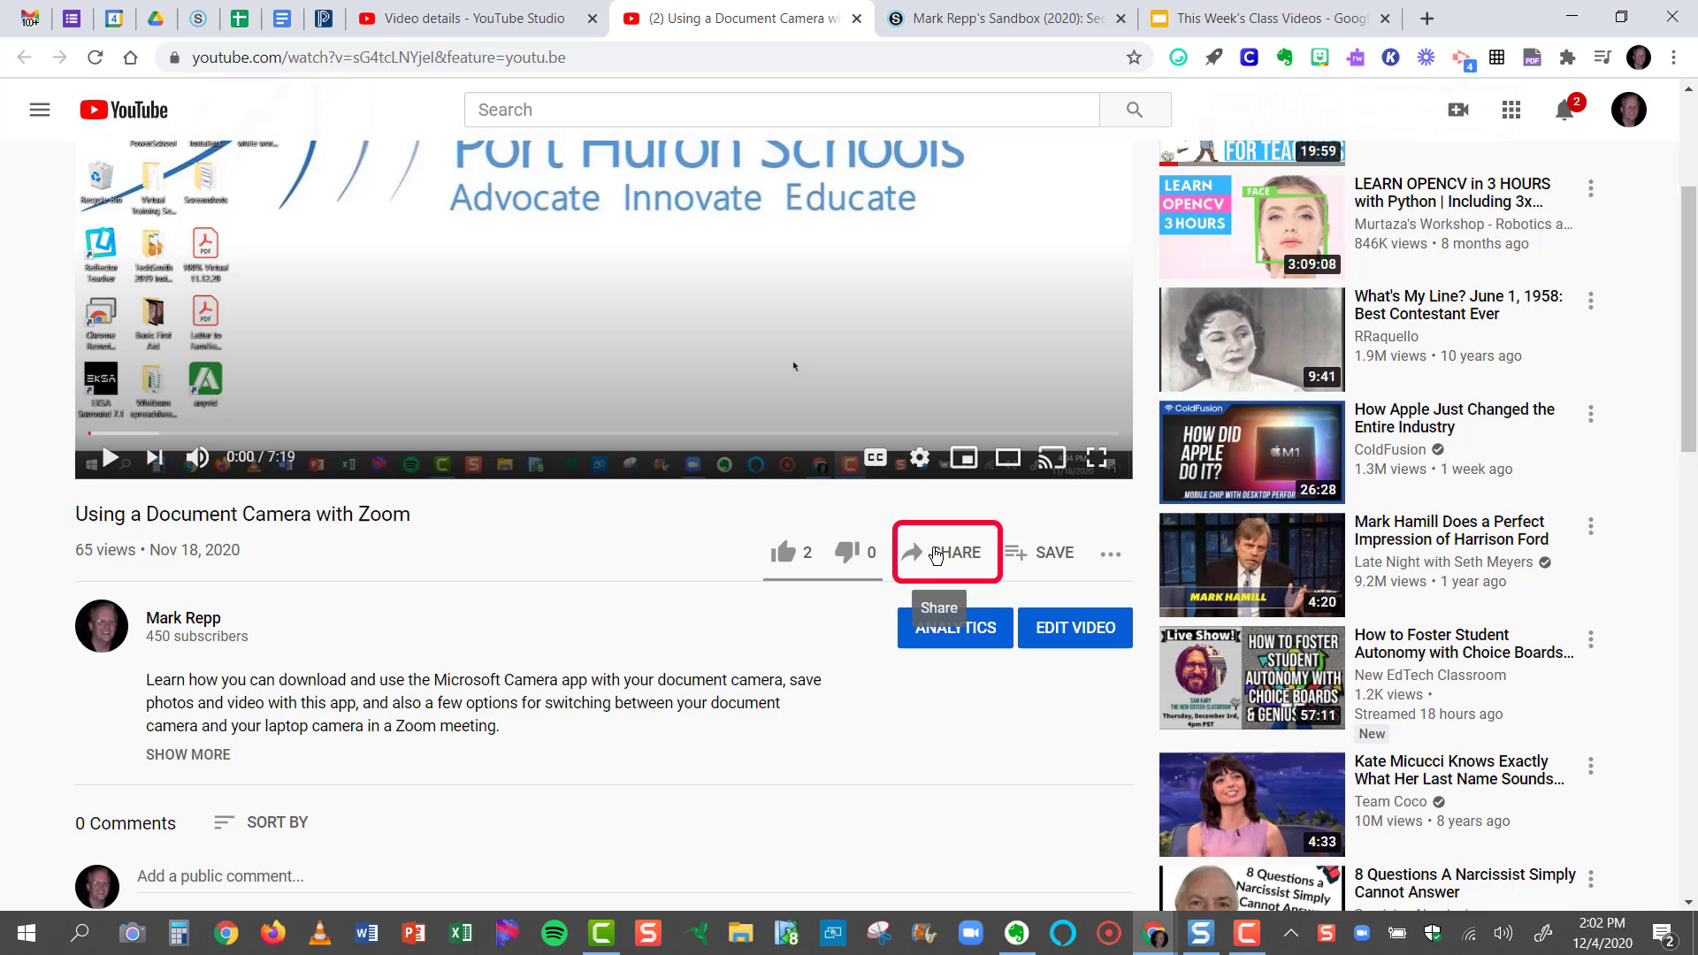
pyautogui.click(939, 556)
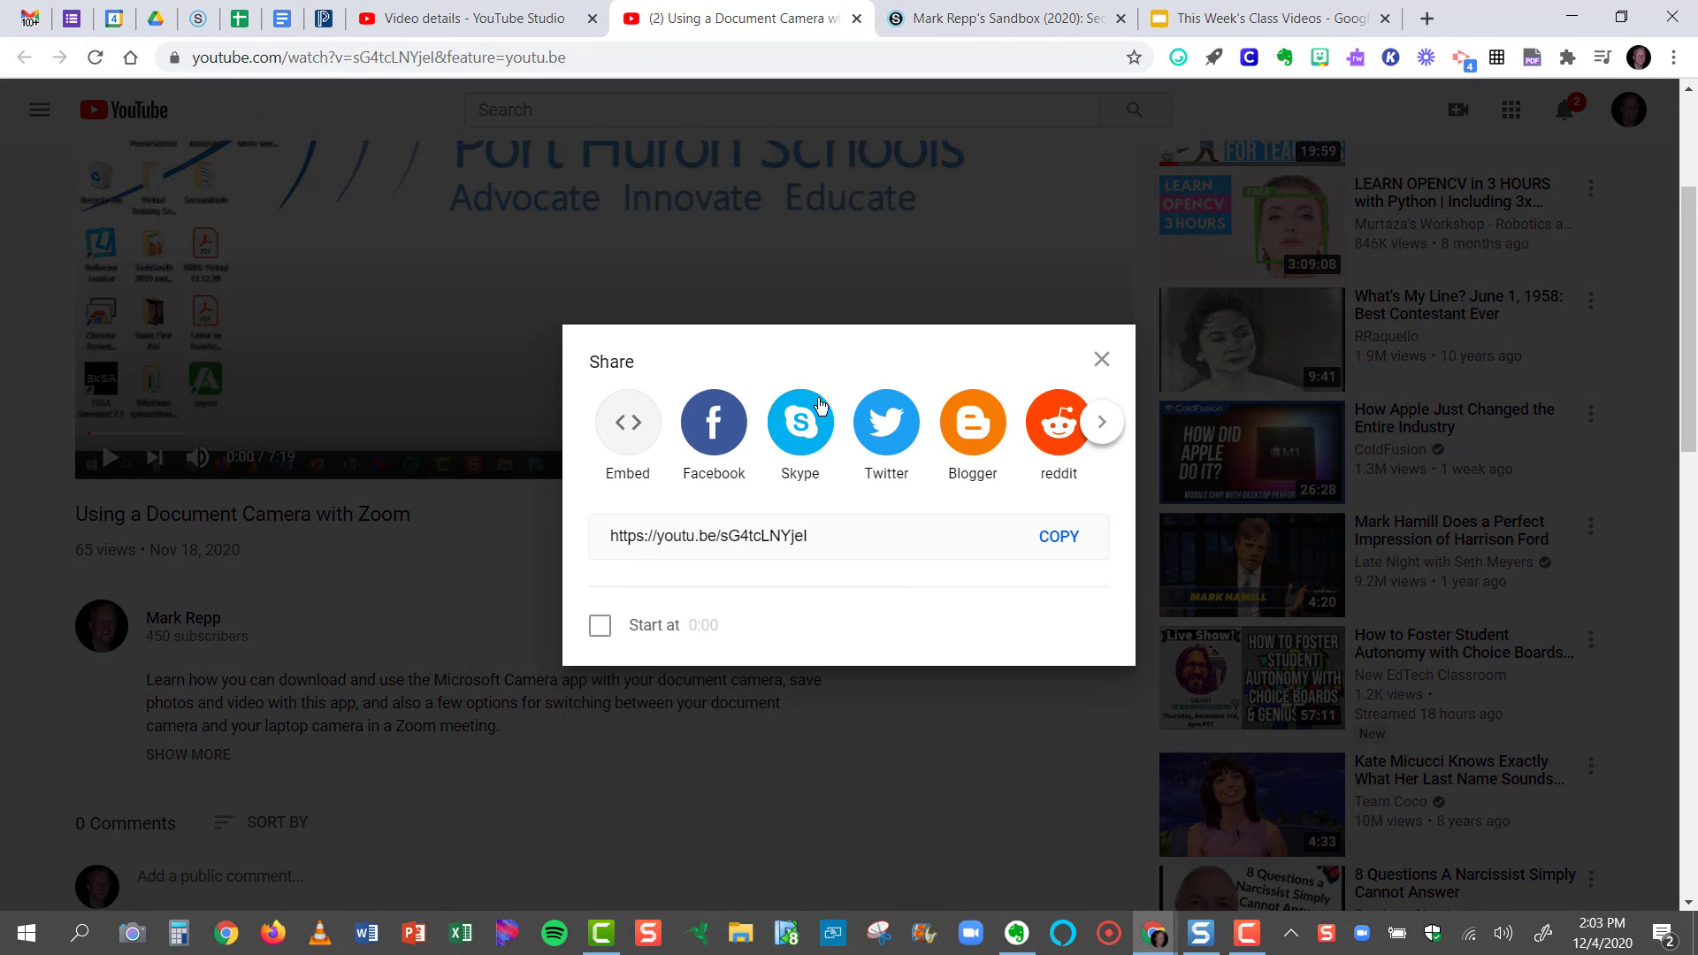
pyautogui.click(624, 428)
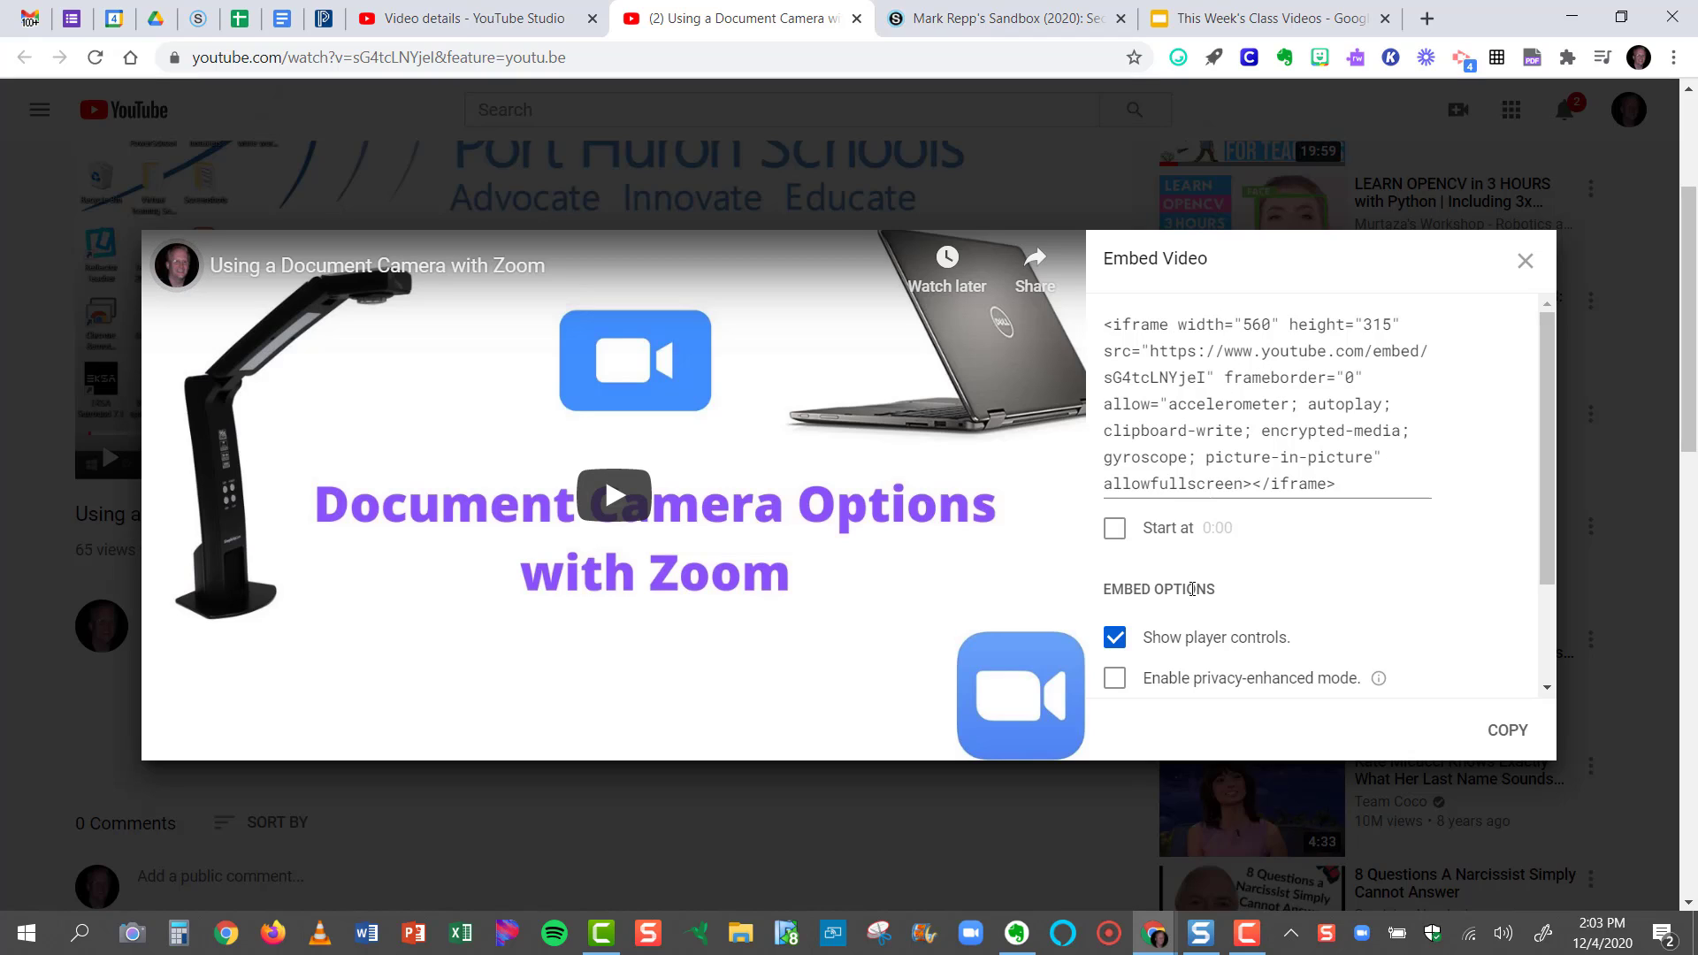
pyautogui.click(1507, 732)
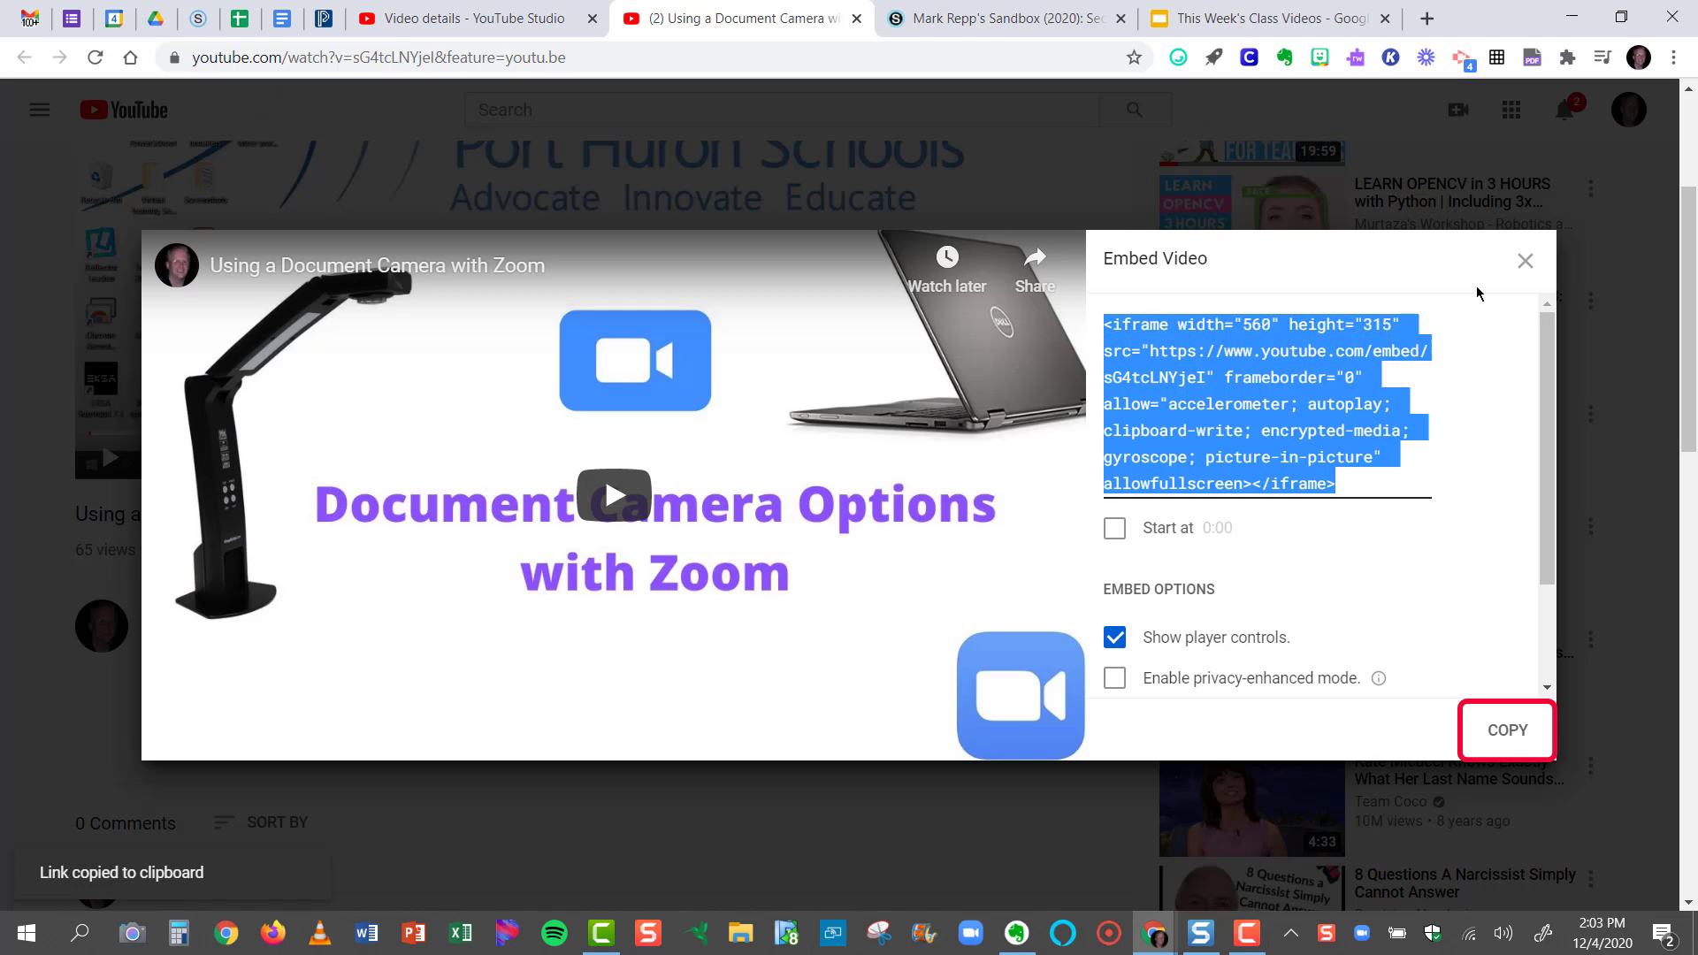
pyautogui.click(1523, 264)
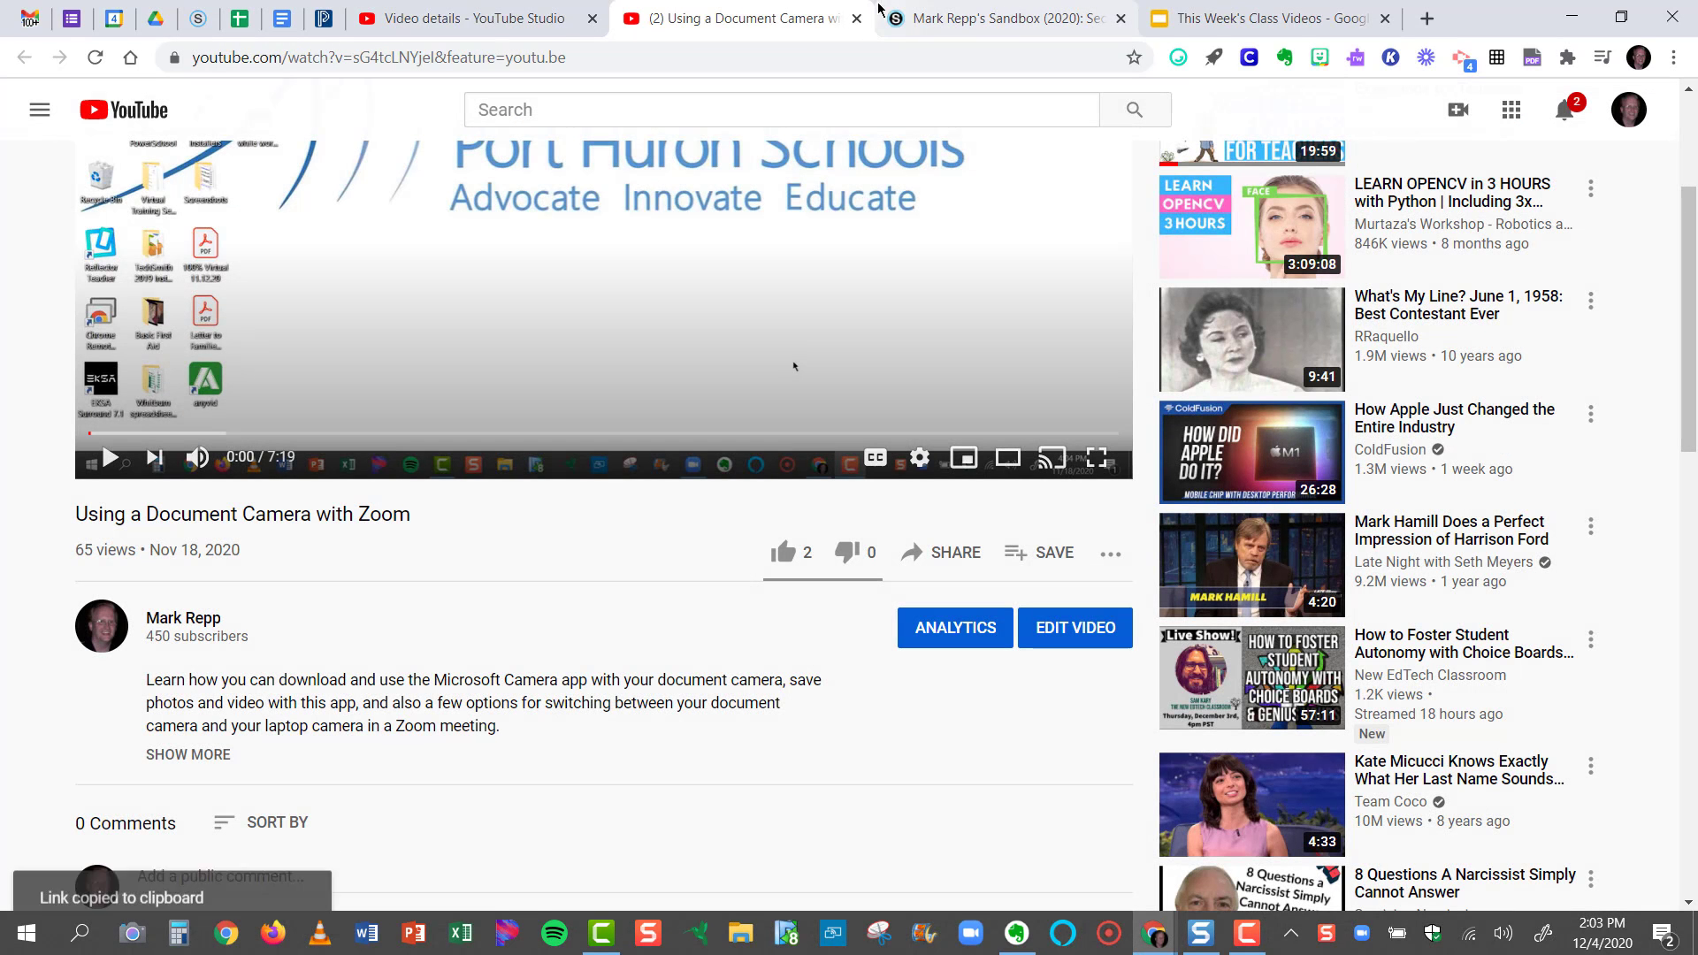
# In course Materials, add a new page titled 'This Week's Videos', leaving the body empty.
pyautogui.click(911, 22)
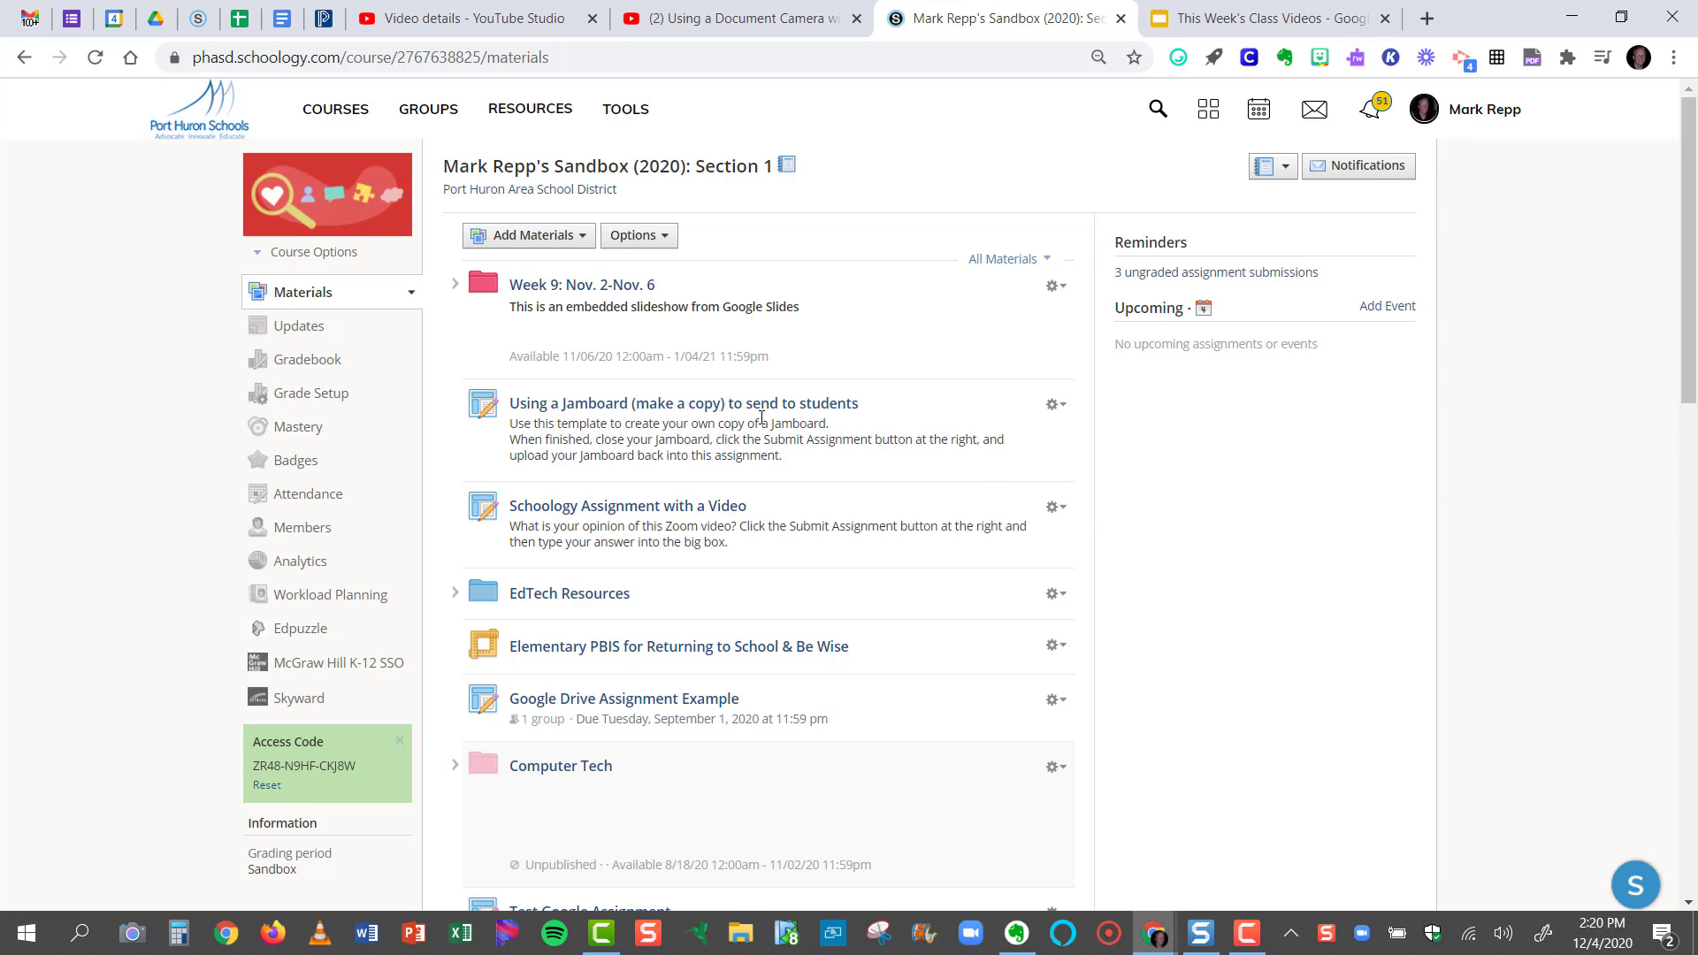
pyautogui.moveTo(710, 272)
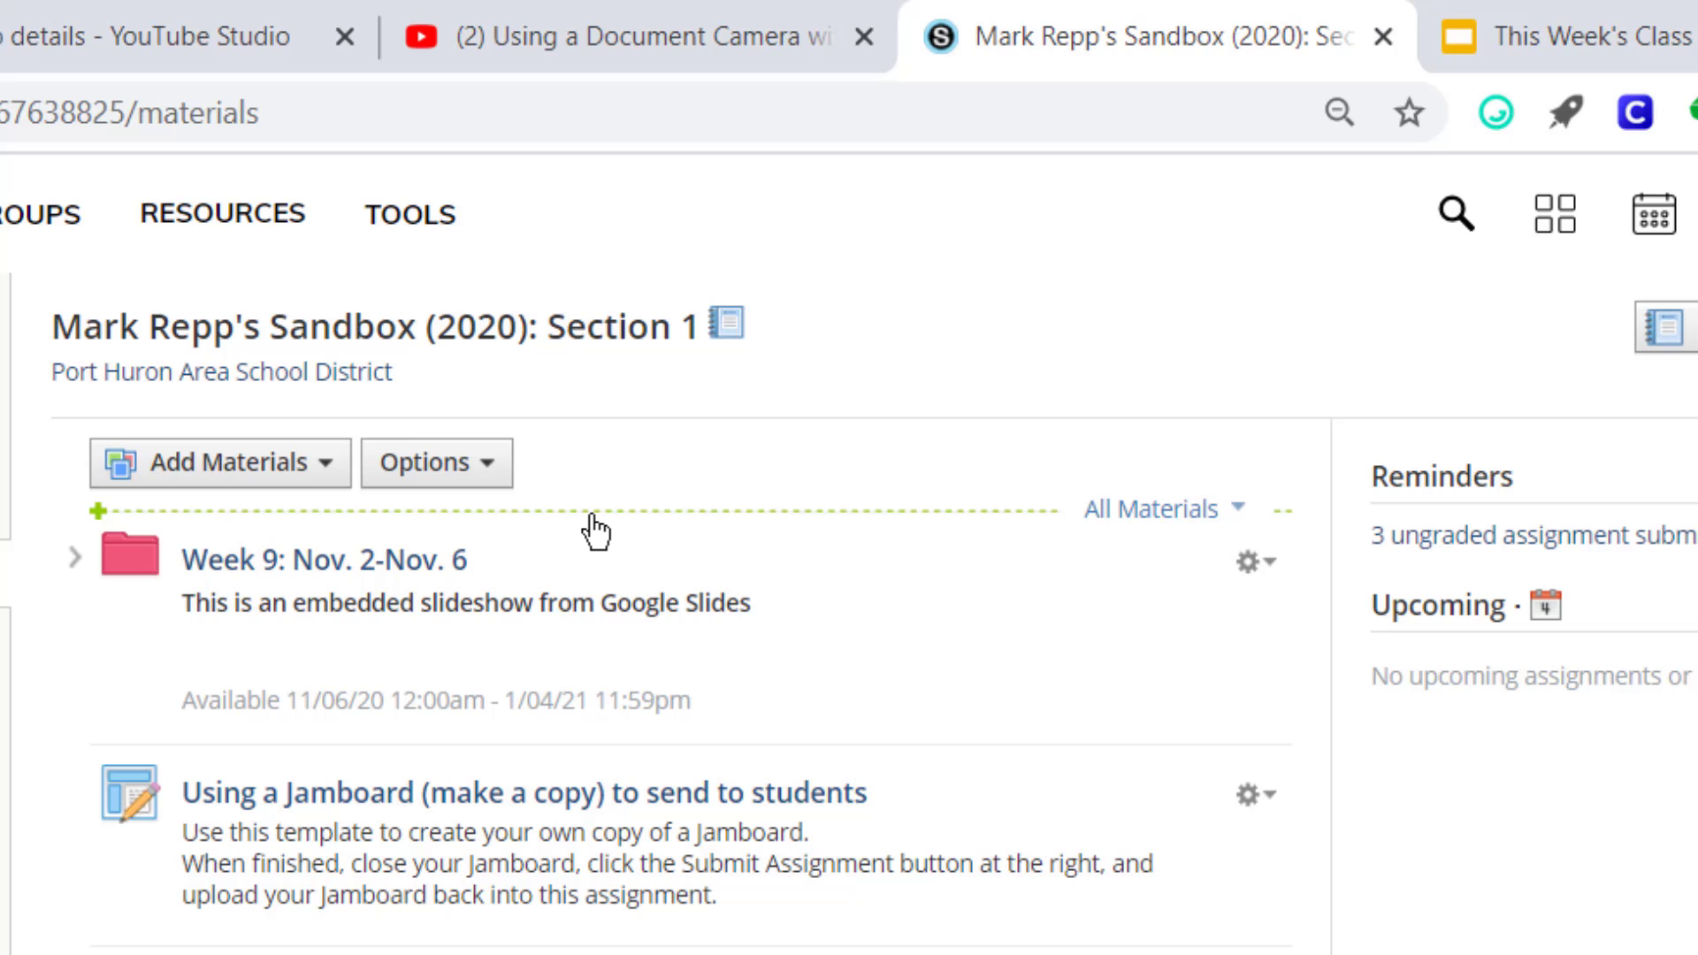
pyautogui.click(229, 463)
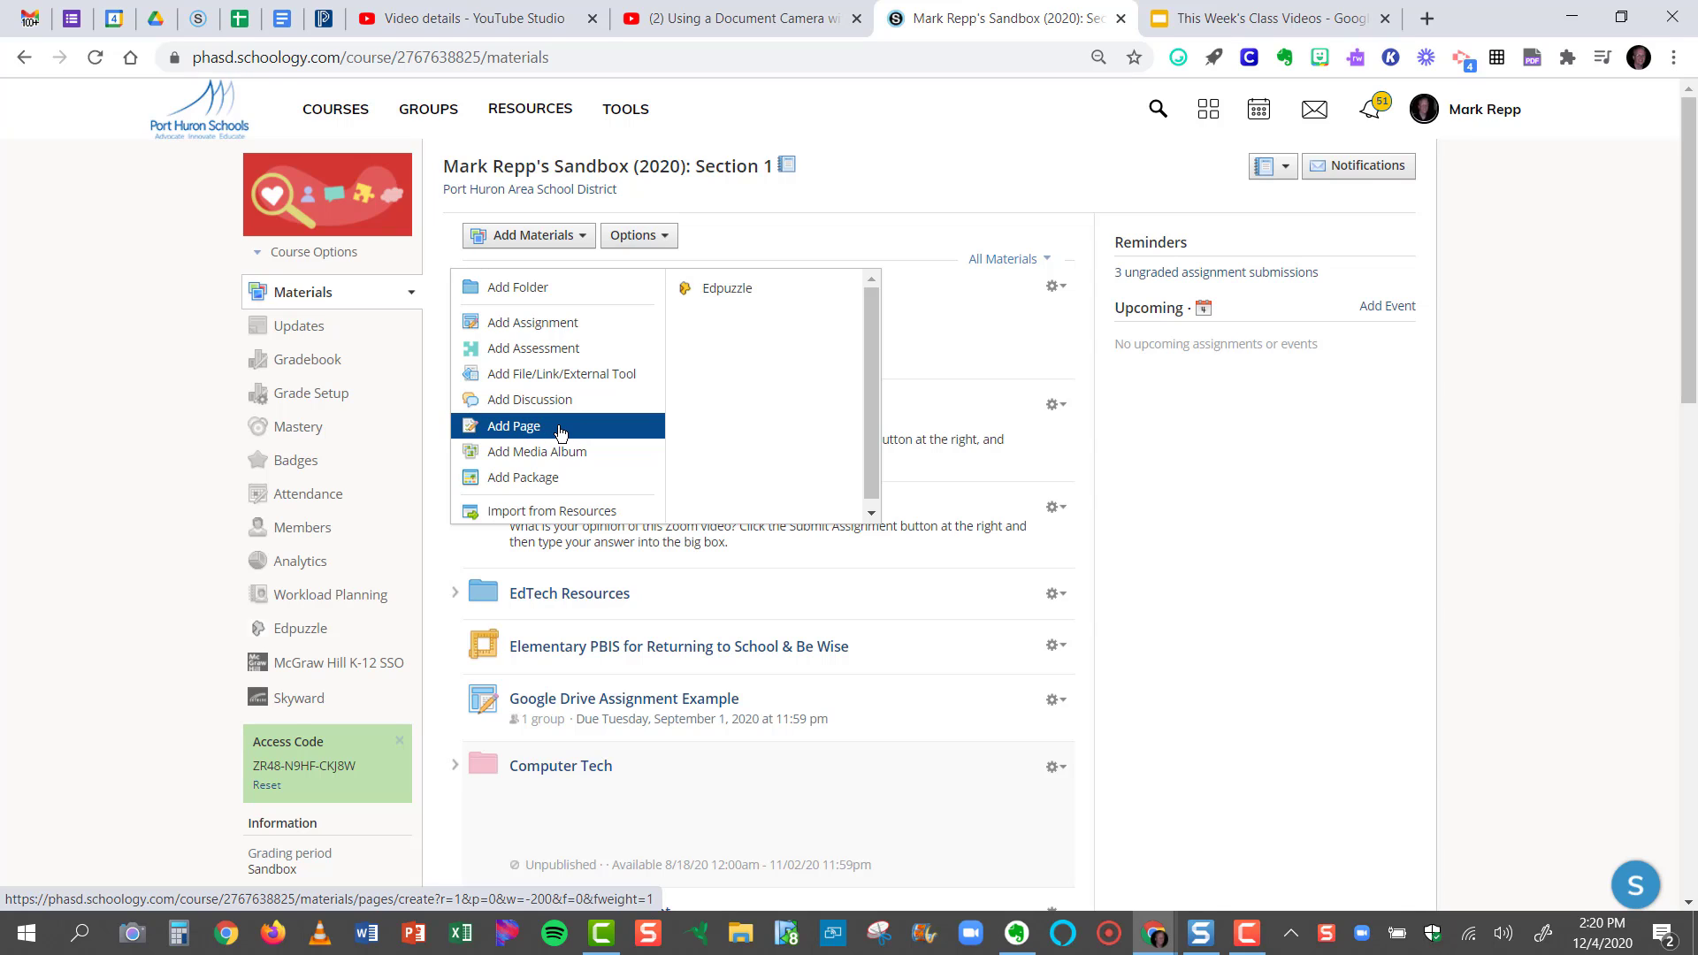
pyautogui.click(540, 433)
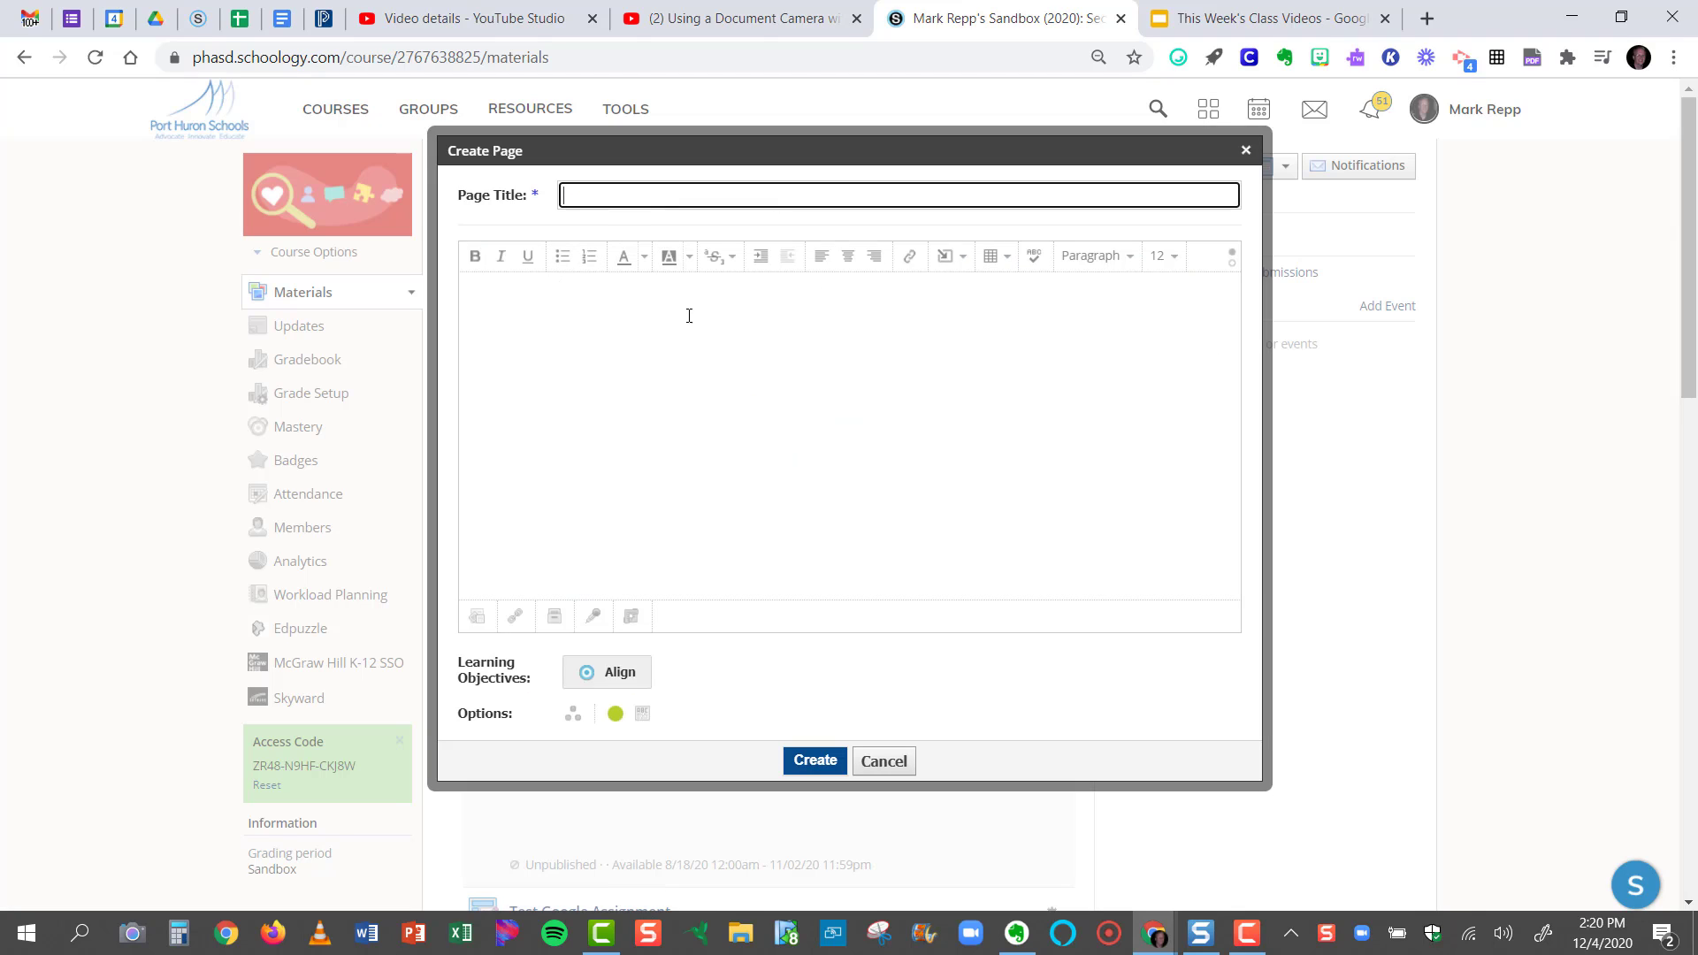
pyautogui.write("This Week's Videos")
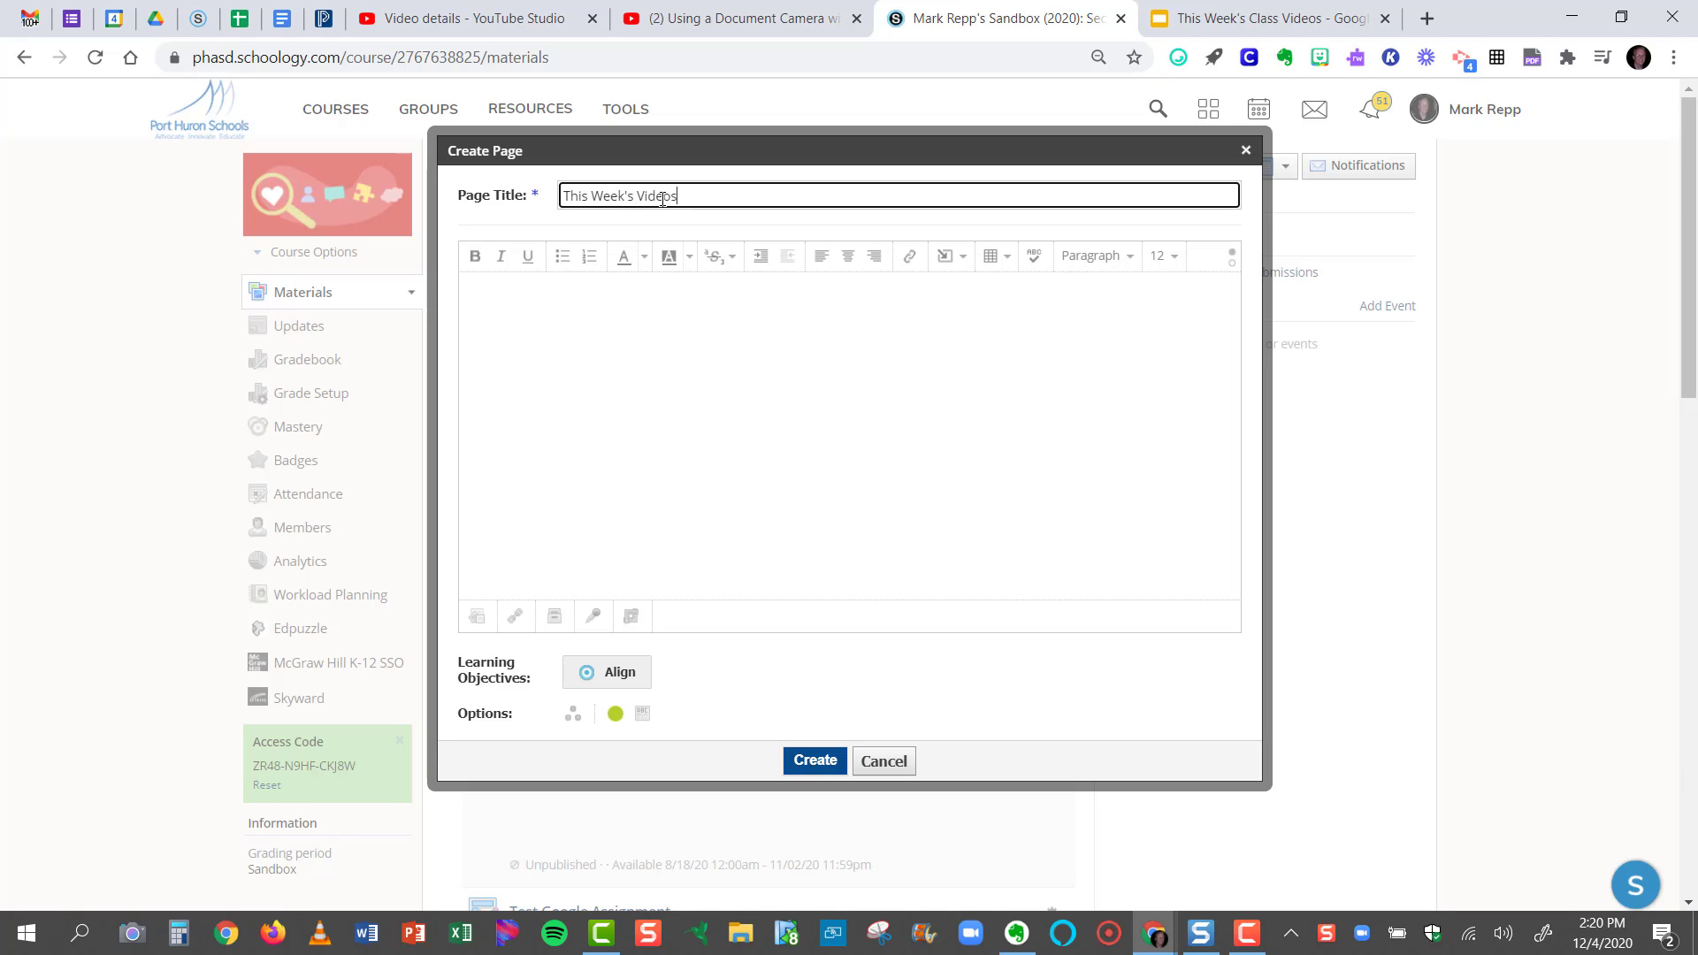
pyautogui.press('Tab')
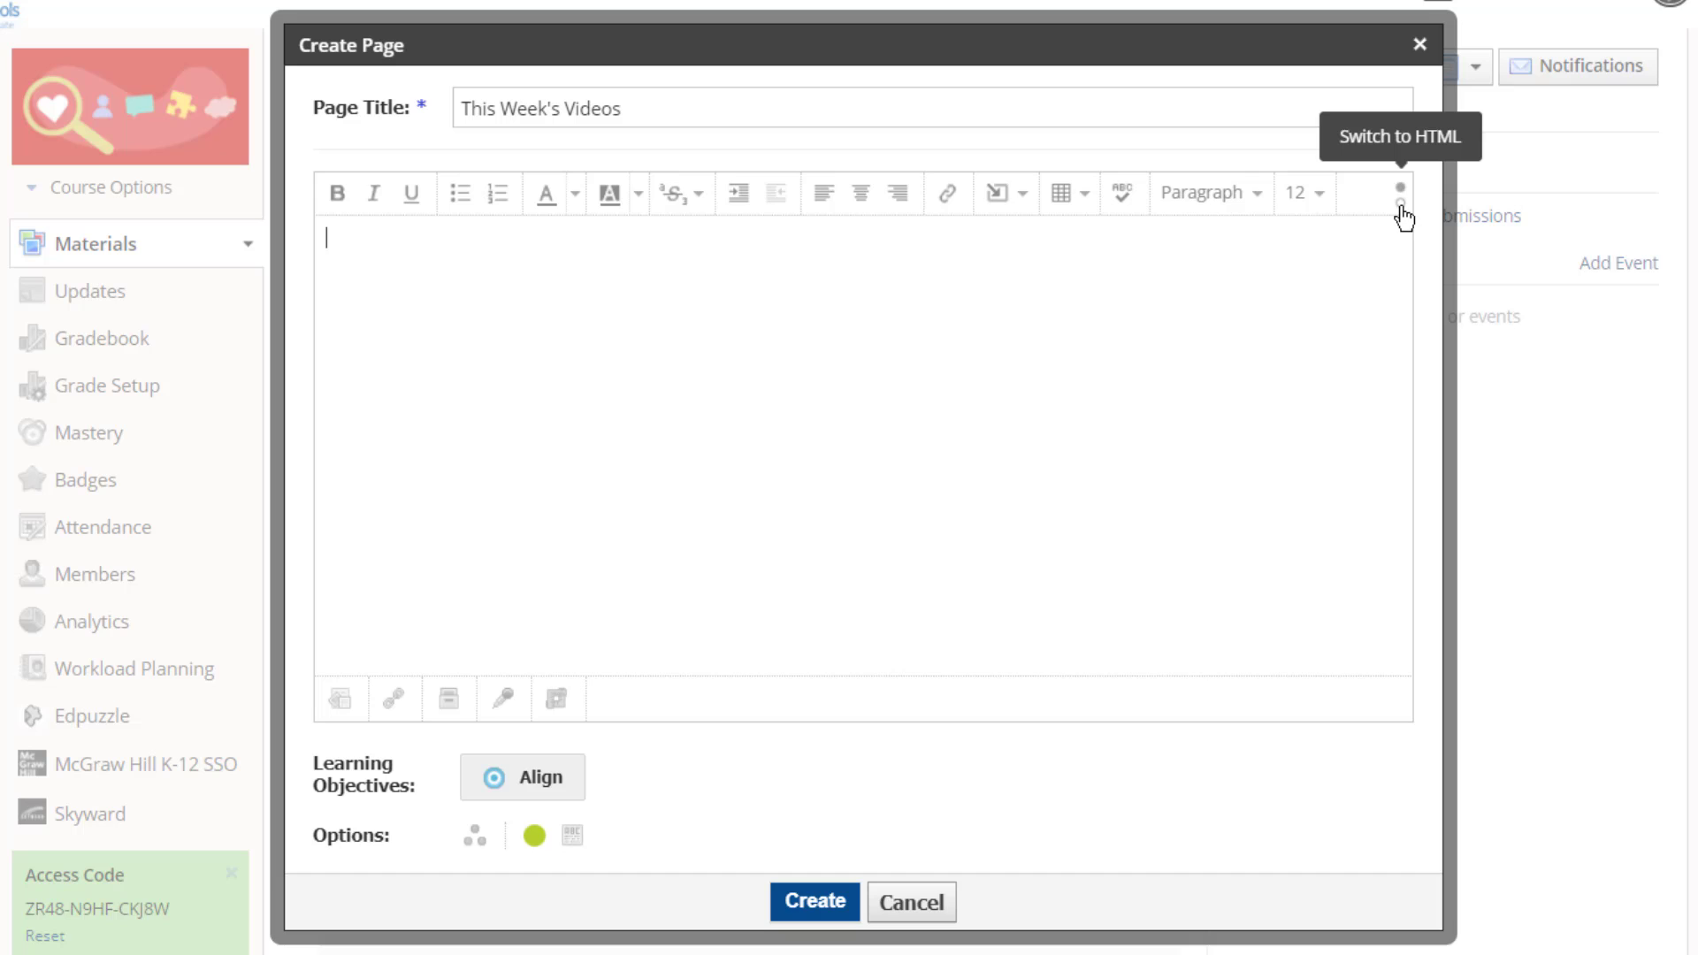
# Switch the page body to HTML and paste the Document Camera video's YouTube iframe embed code.
pyautogui.click(1401, 188)
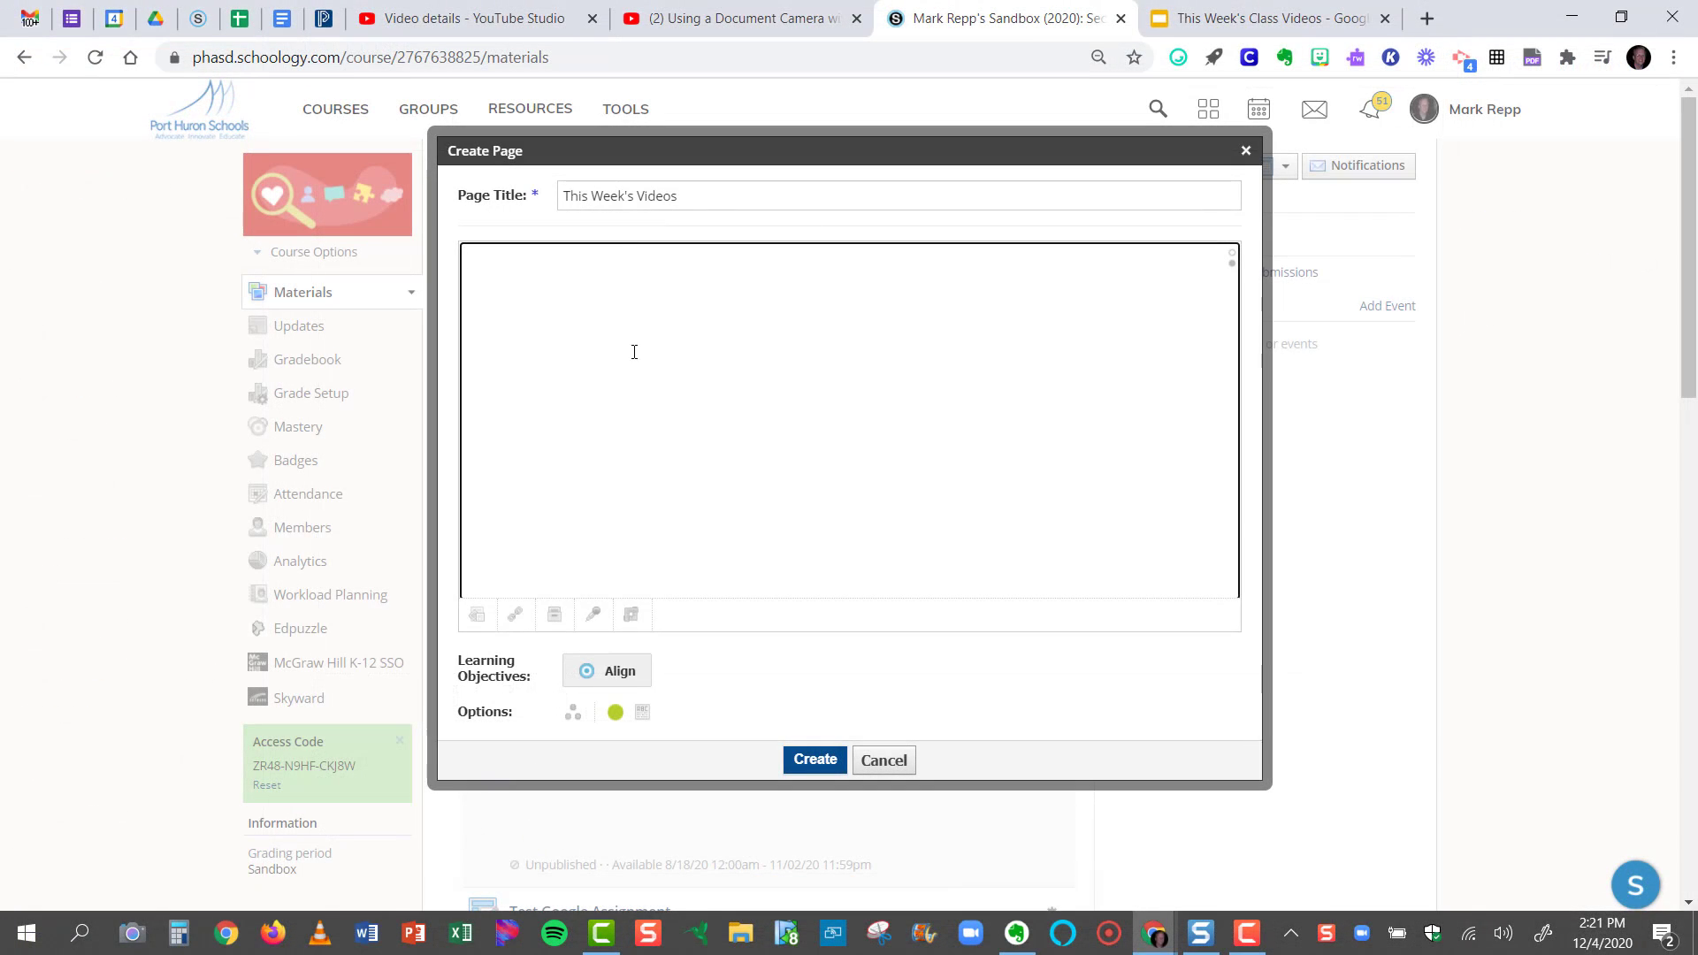
pyautogui.rightClick(618, 274)
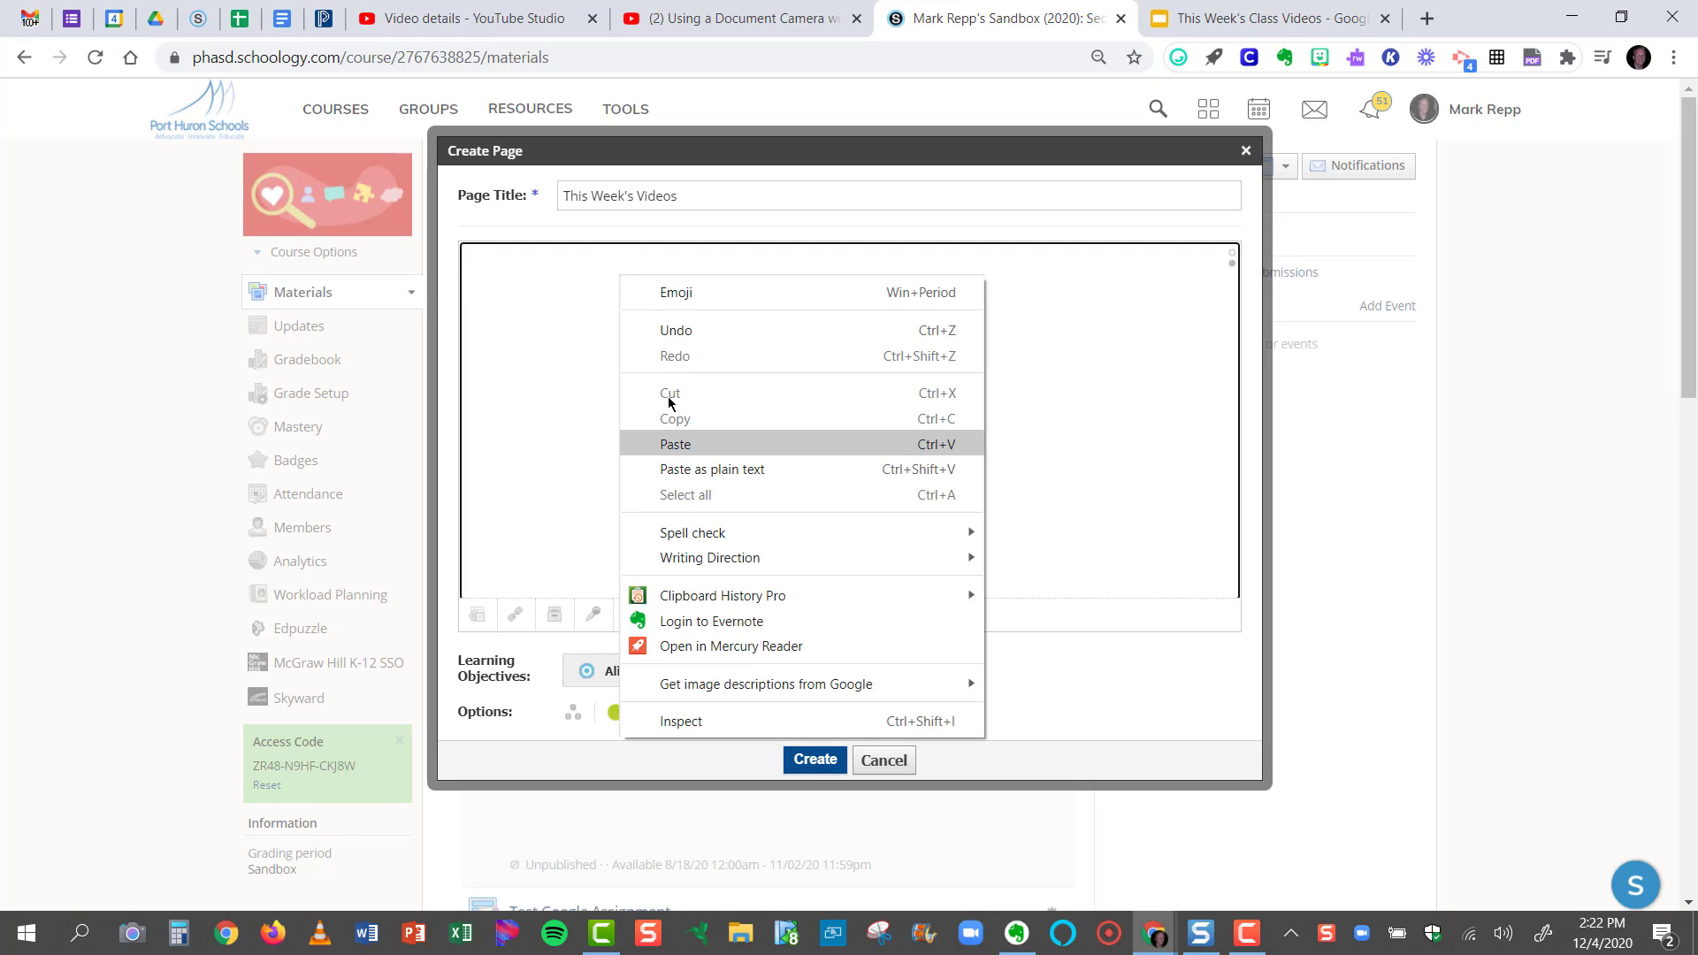
pyautogui.click(550, 262)
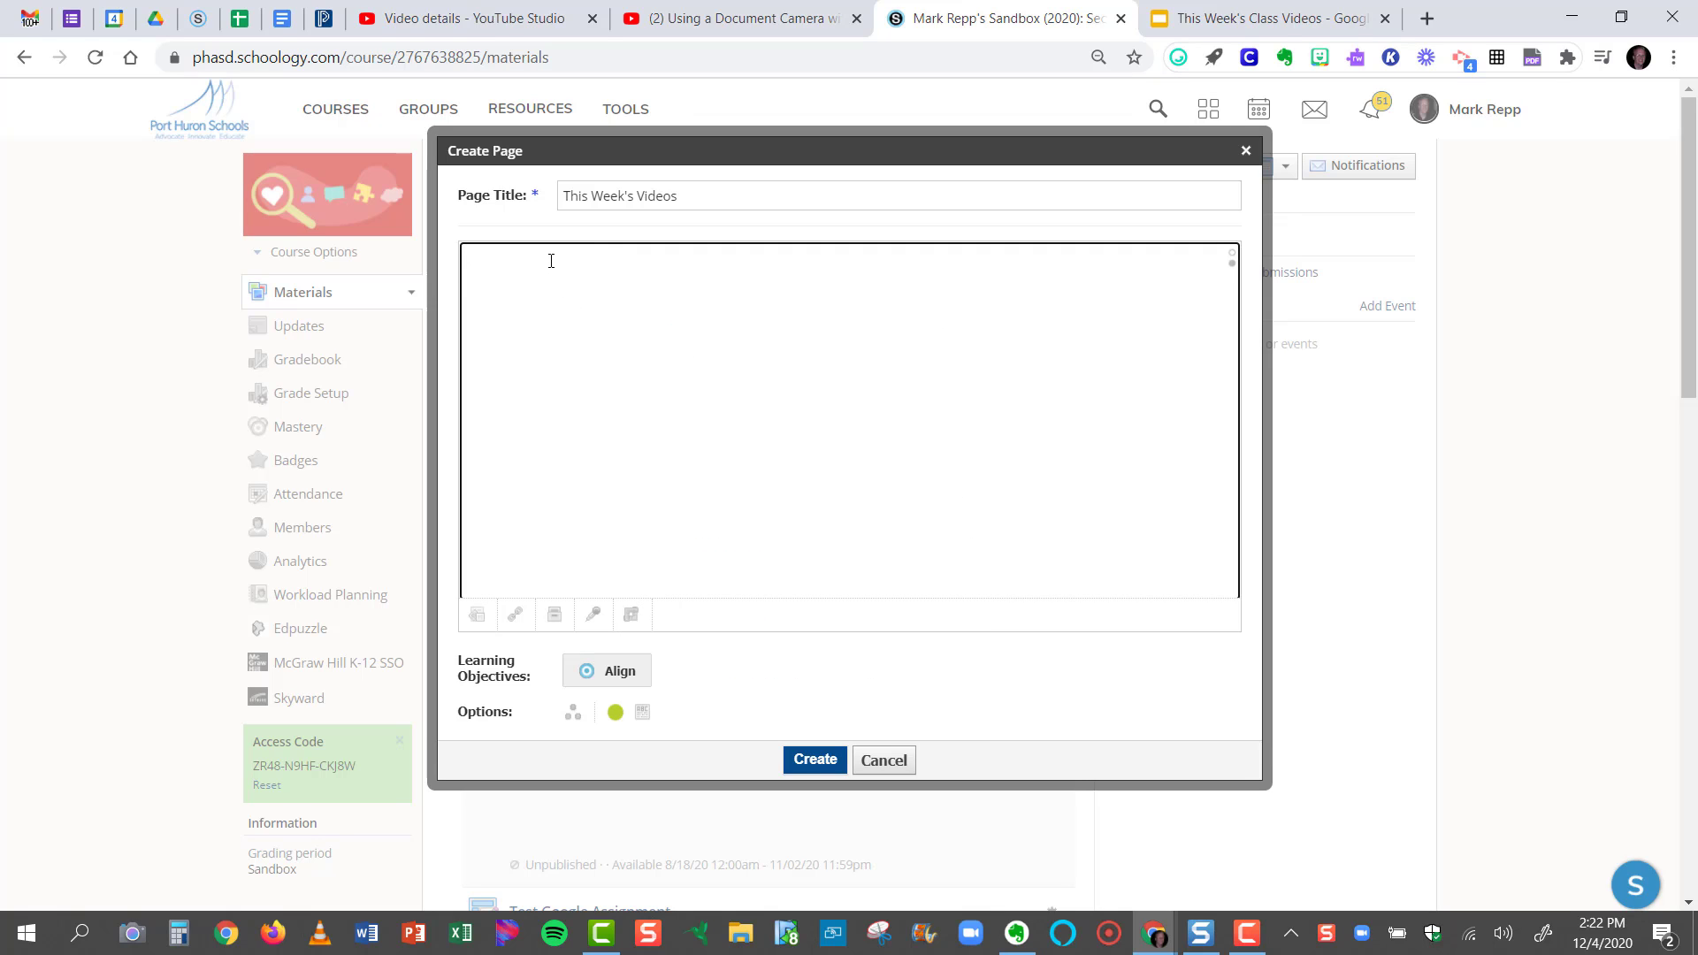
pyautogui.write('<iframe width="560" height="315" src="https://www.youtube.com/embed/sG4tcLNYjel" frameborder="0" allow="accelerometer; autoplay; clipboard-write; encrypted-media; gyroscope; picture-in-picture" allowfullscreen></iframe>')
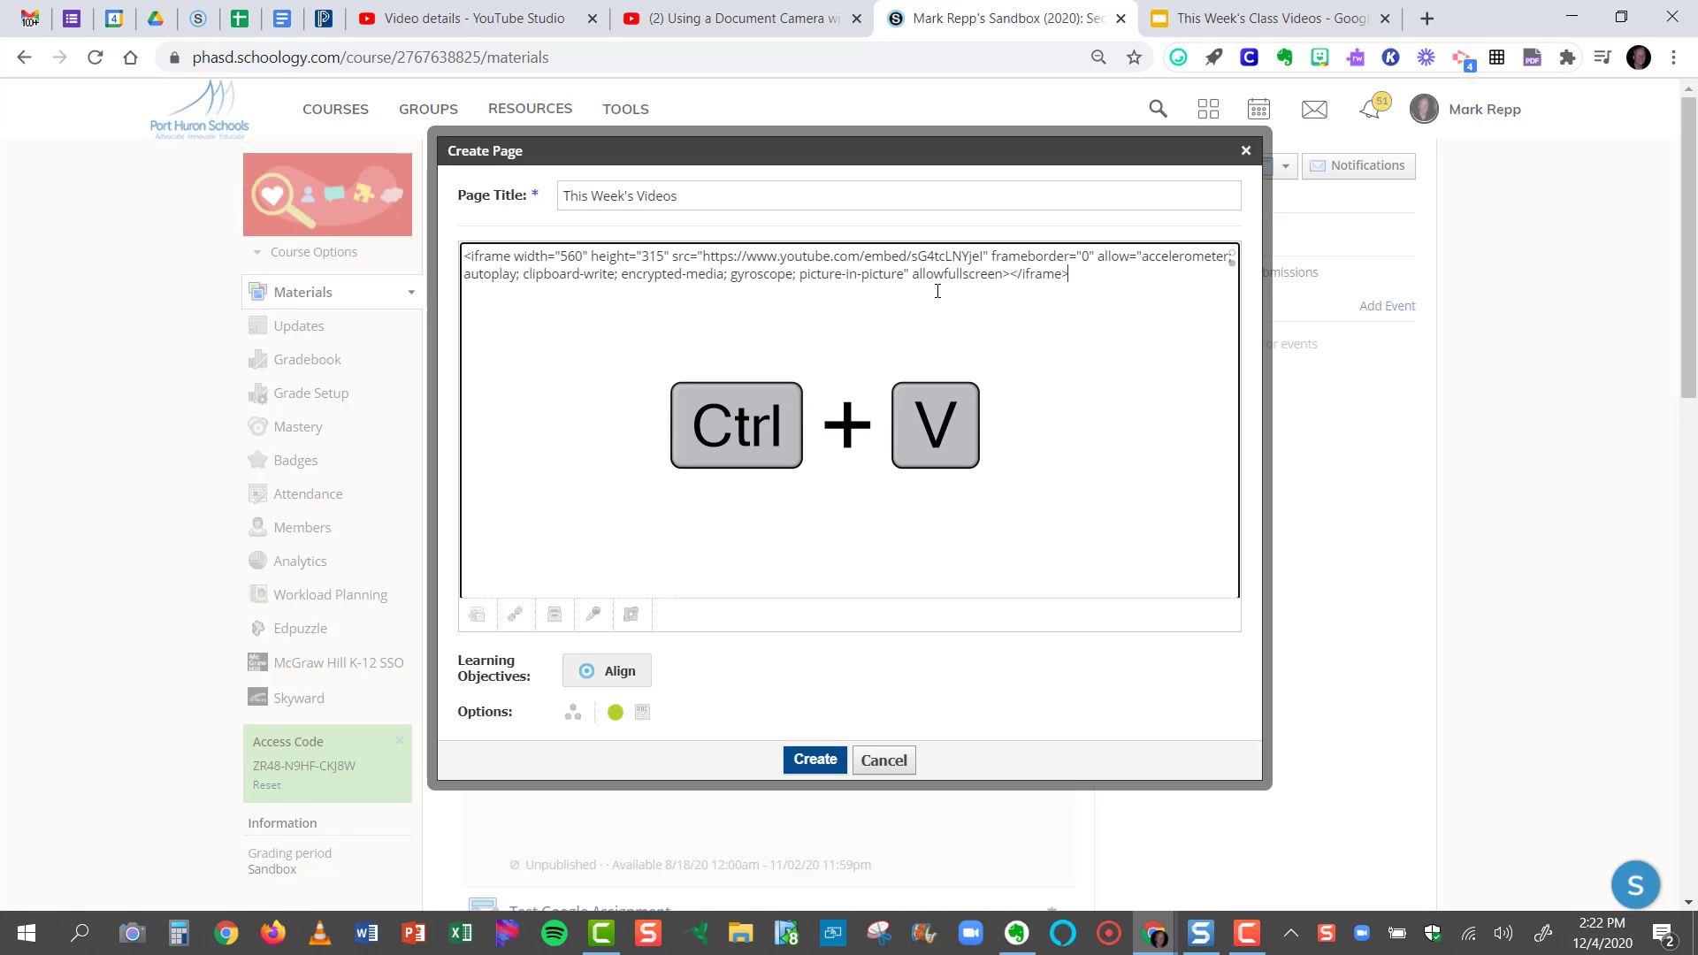
pyautogui.scroll(2, 937, 291)
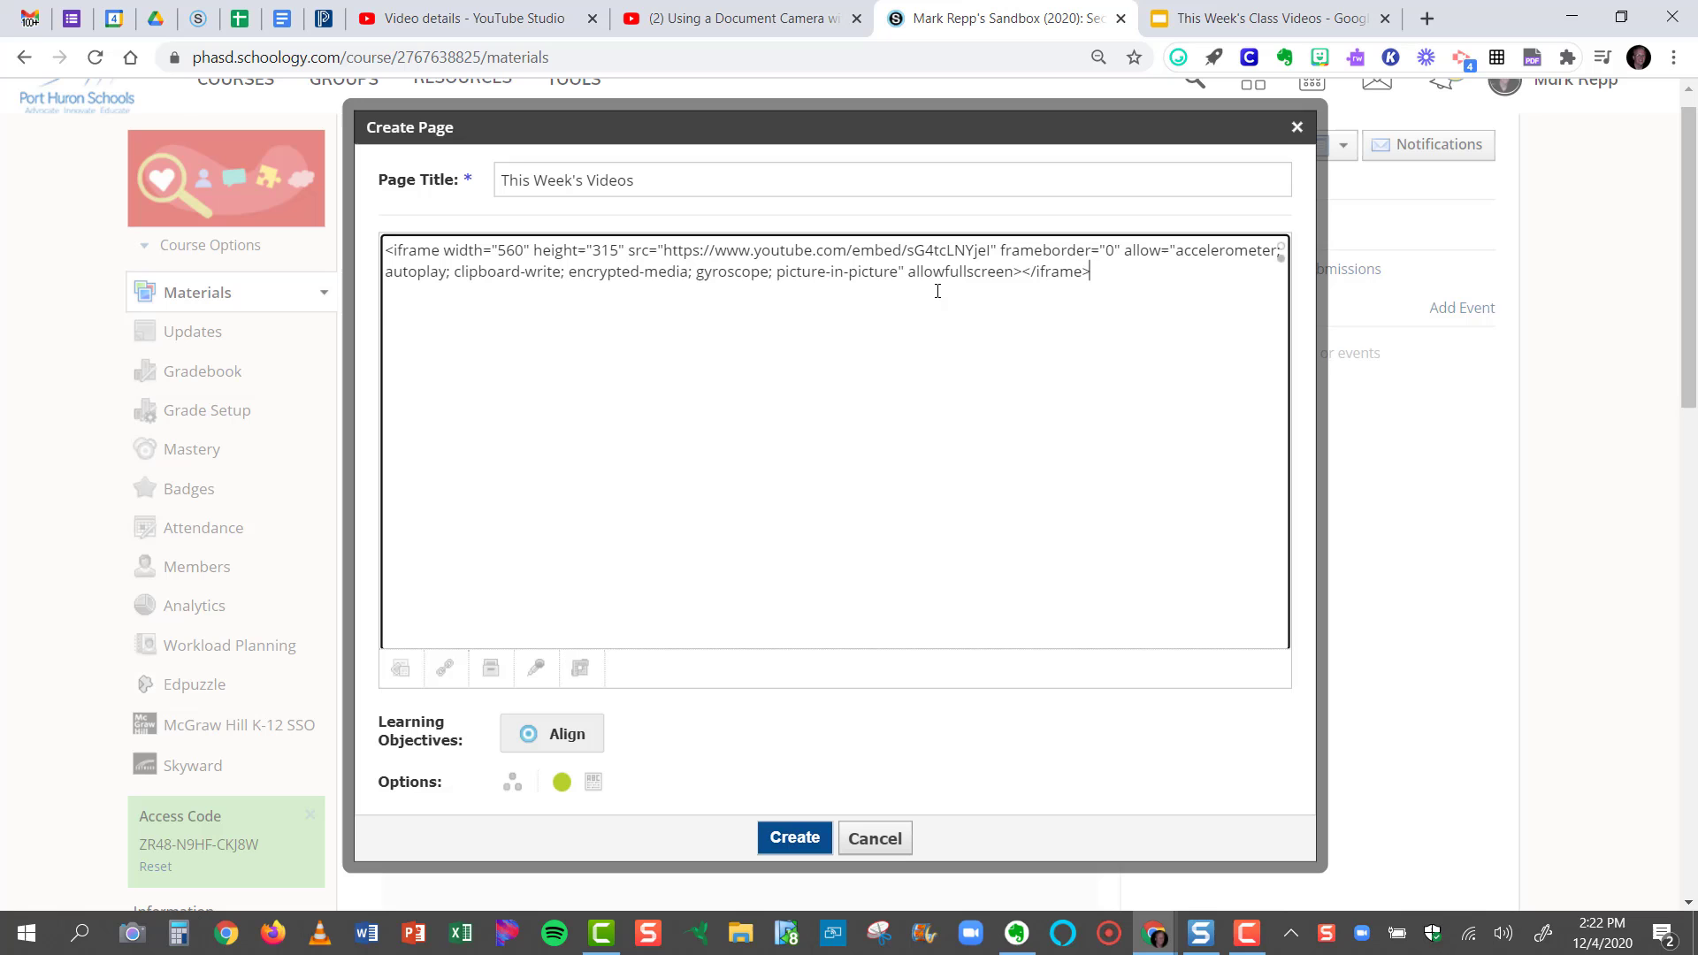
pyautogui.scroll(4, 918, 253)
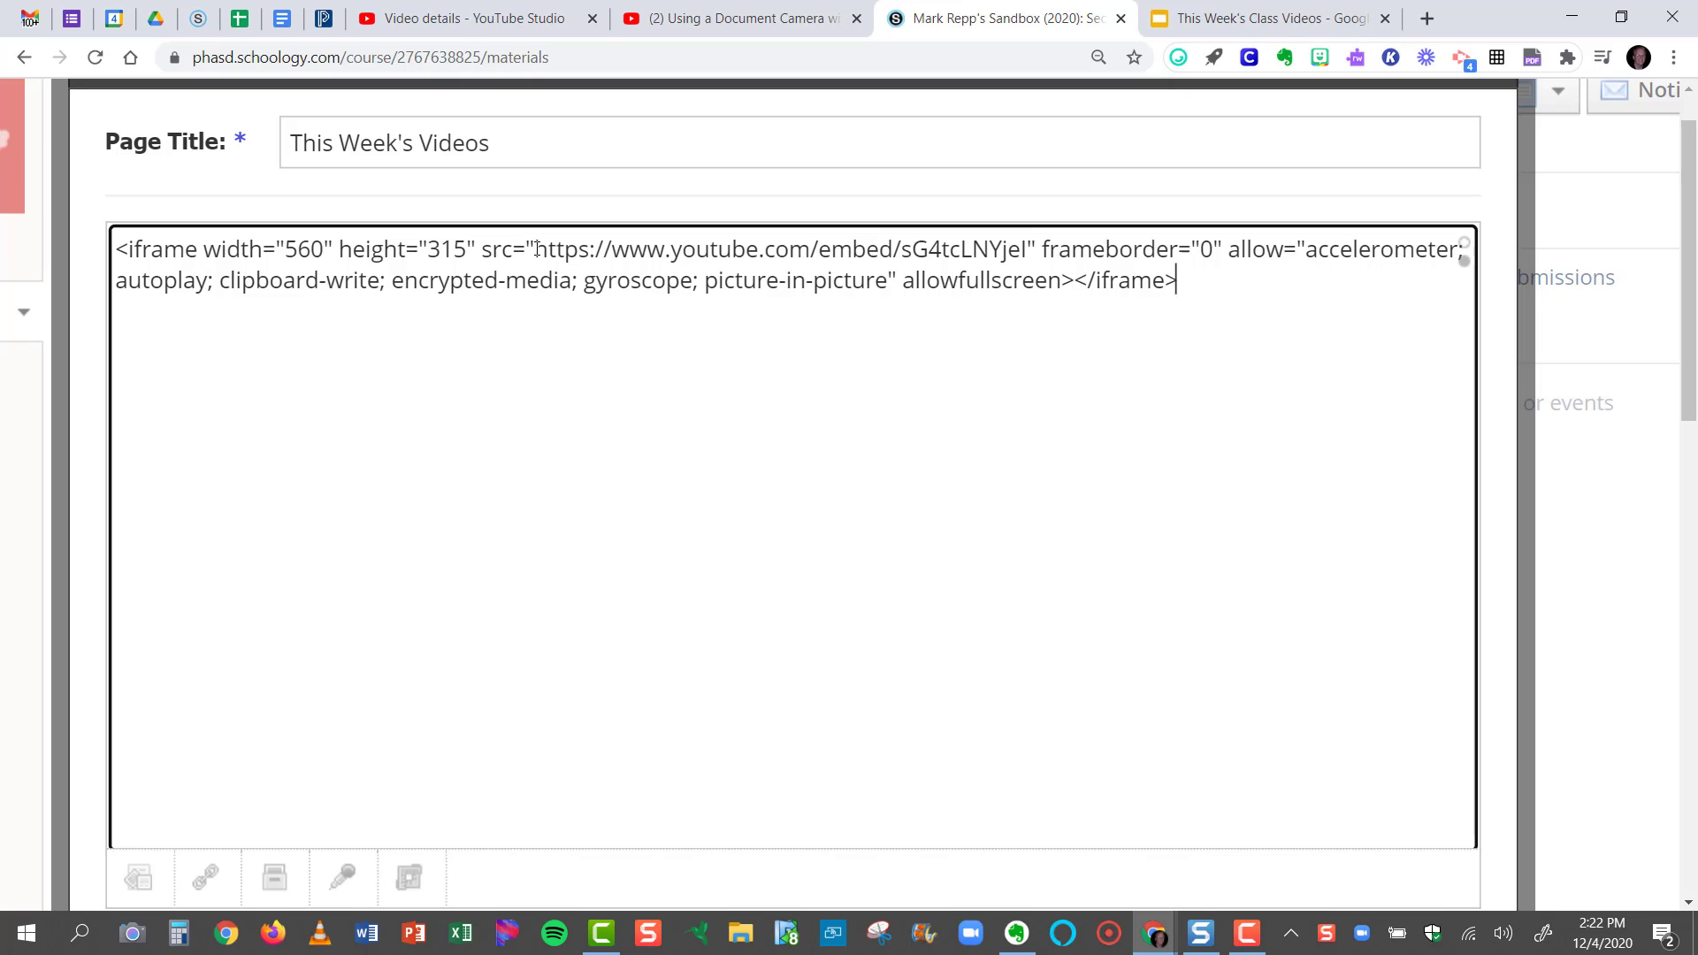
# Append ?rel=0 right after the video id in the embed code's YouTube src URL.
pyautogui.moveTo(535, 248); pyautogui.dragTo(1026, 251)
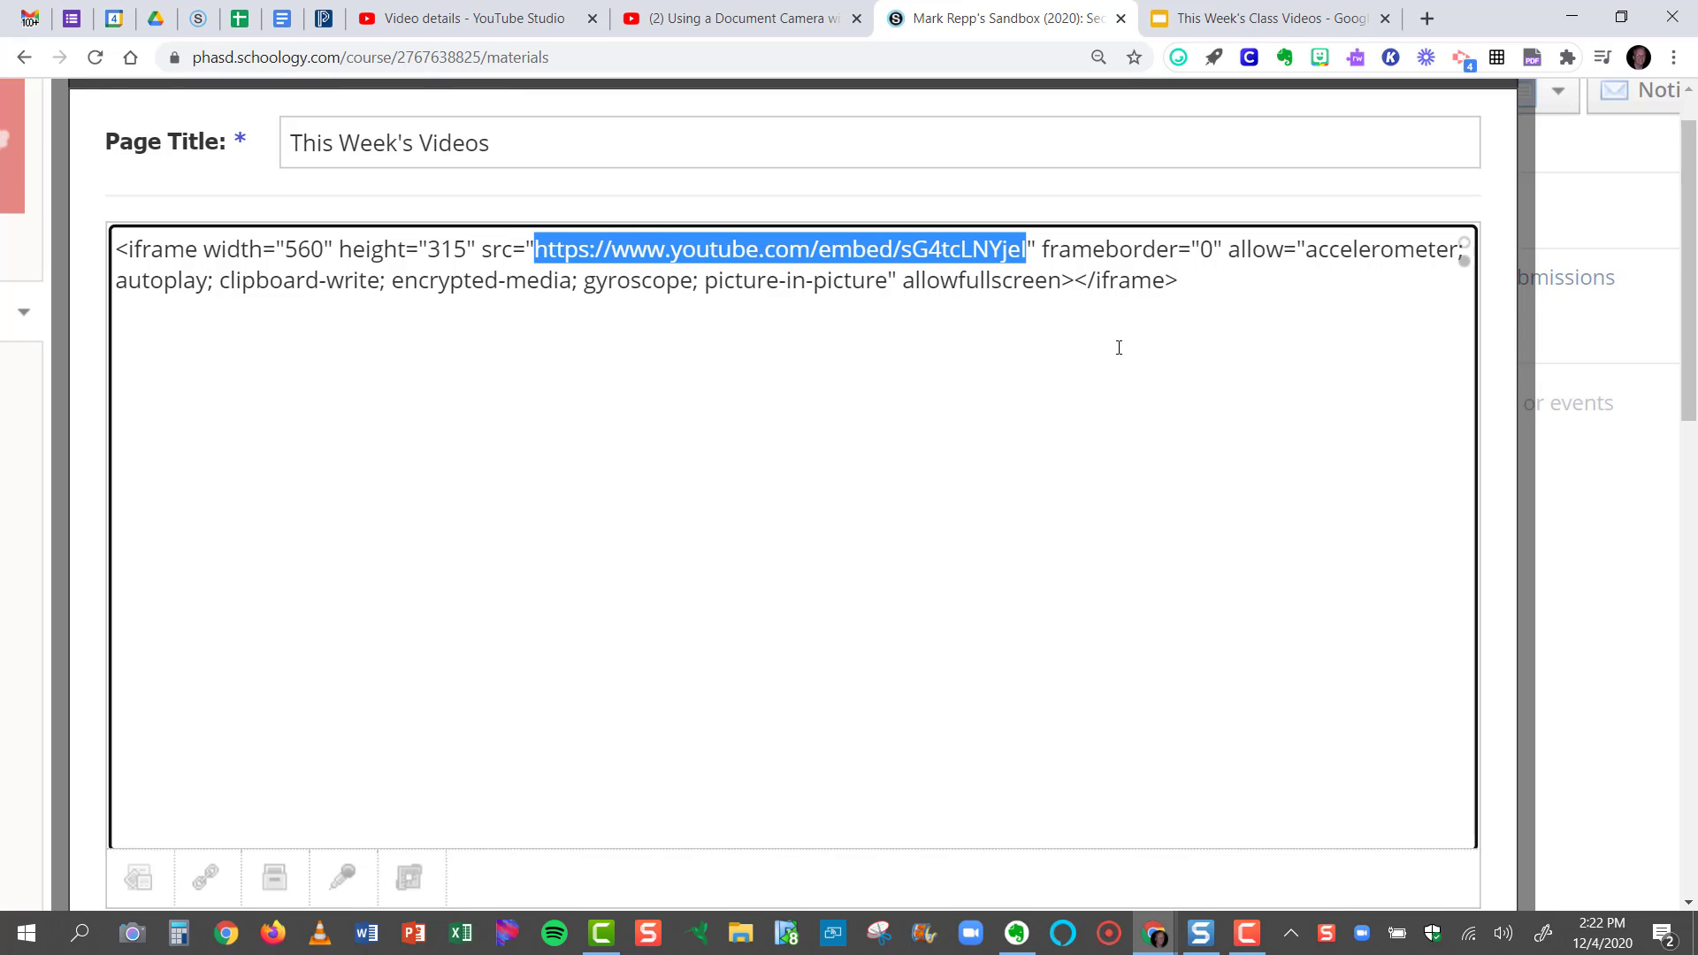
pyautogui.click(1028, 245)
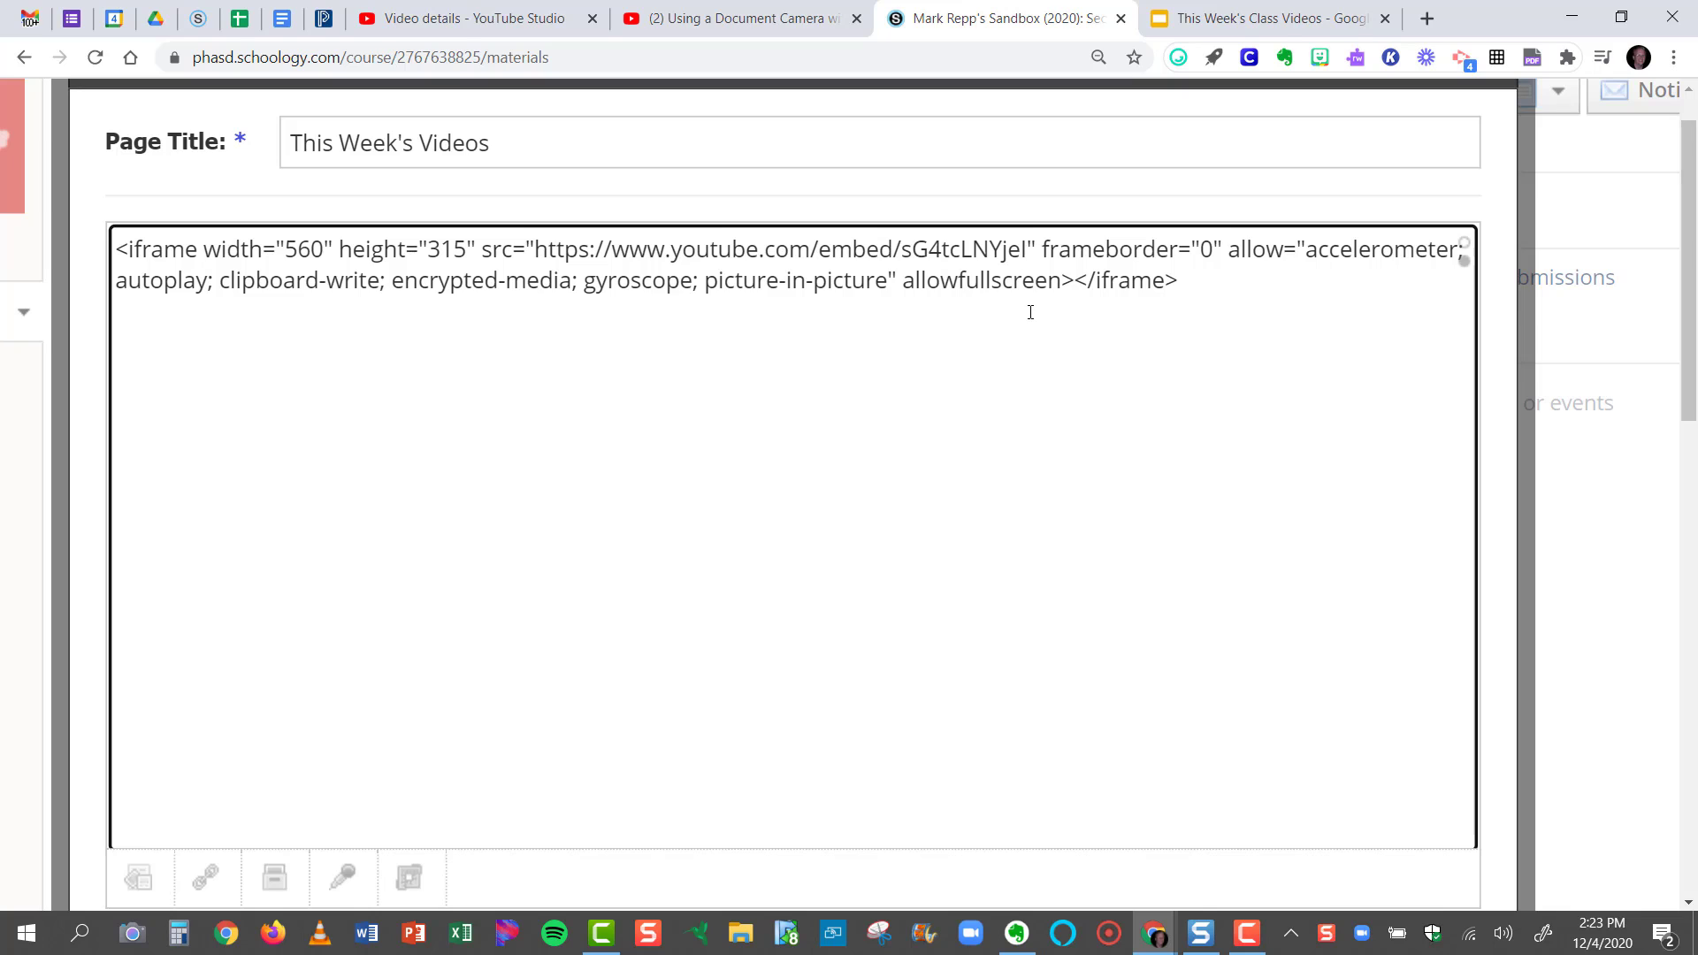
pyautogui.write('?r')
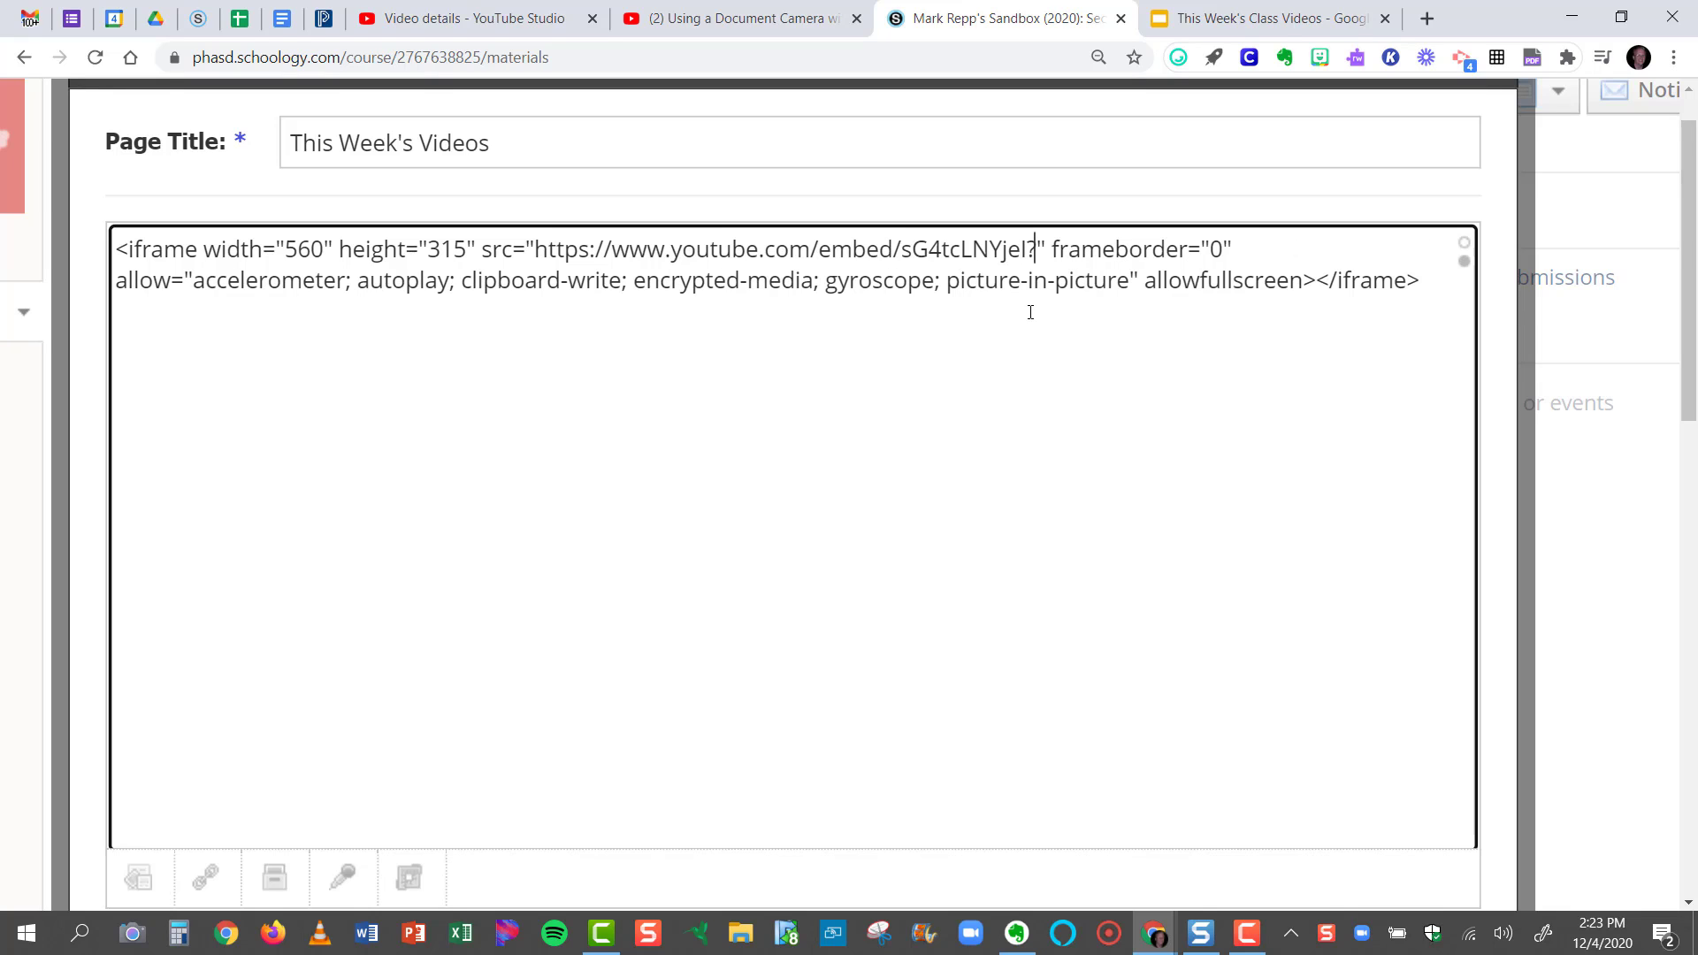
pyautogui.write('el')
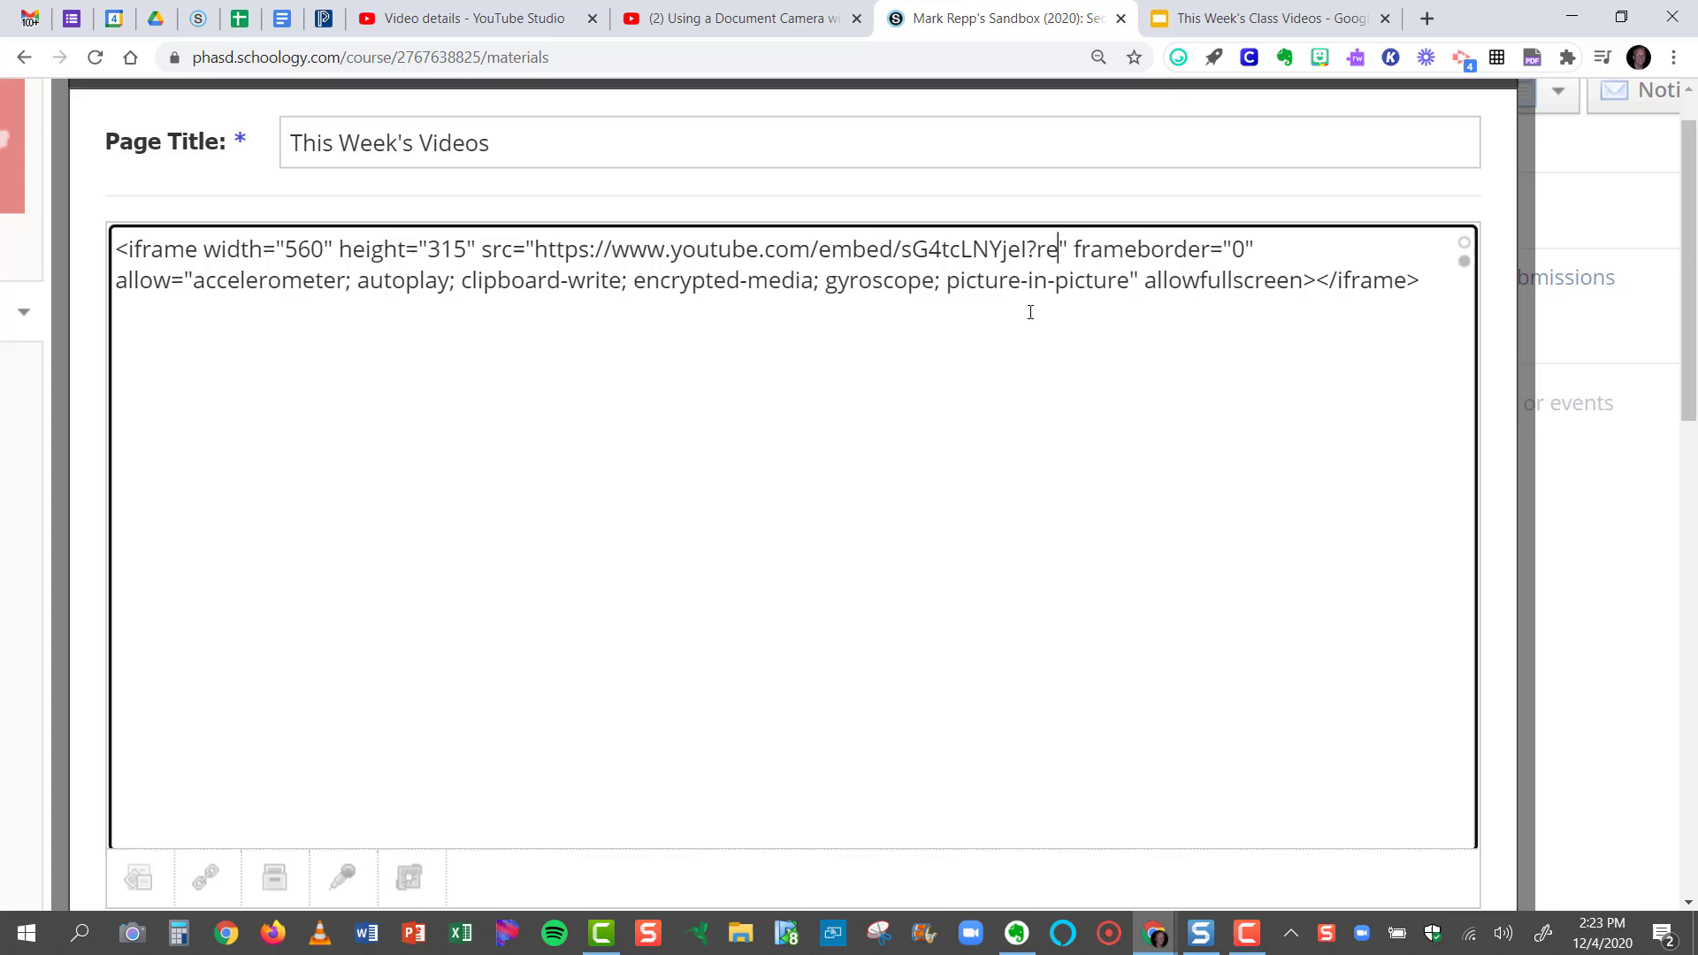
pyautogui.write('=0')
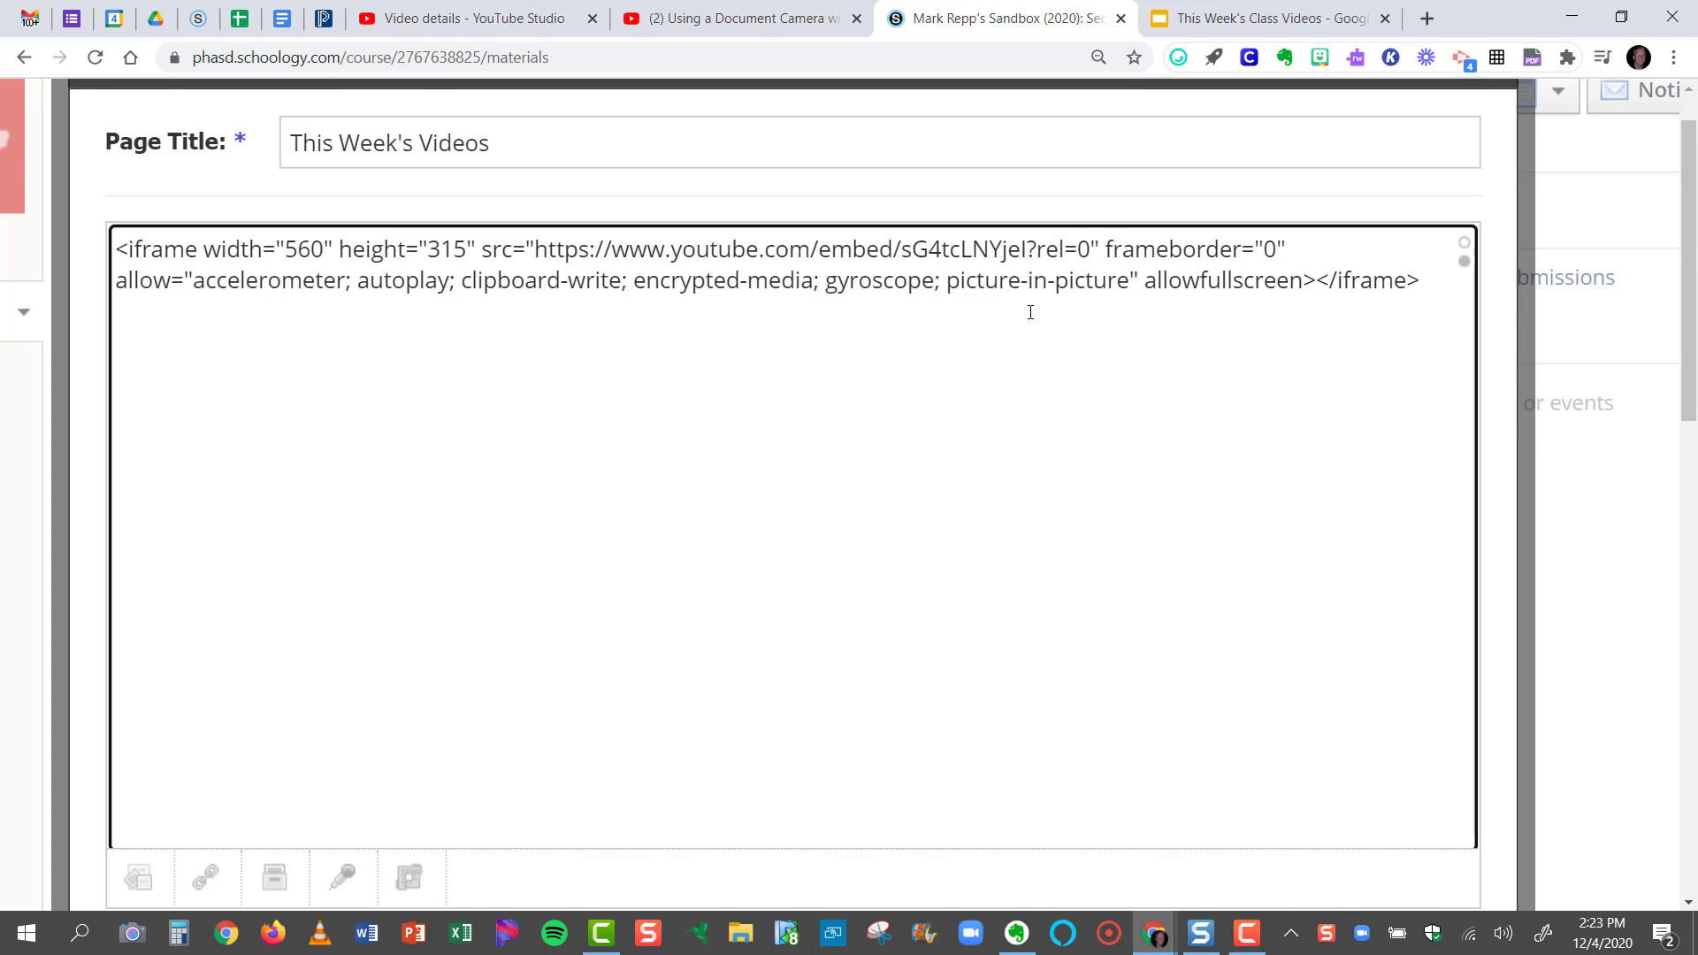
pyautogui.hotkey('shift', 'Left')
pyautogui.hotkey('shift', 'Left')
pyautogui.hotkey('shift', 'Left')
pyautogui.hotkey('shift', 'Left')
pyautogui.hotkey('shift', 'Left')
pyautogui.hotkey('shift', 'Left')
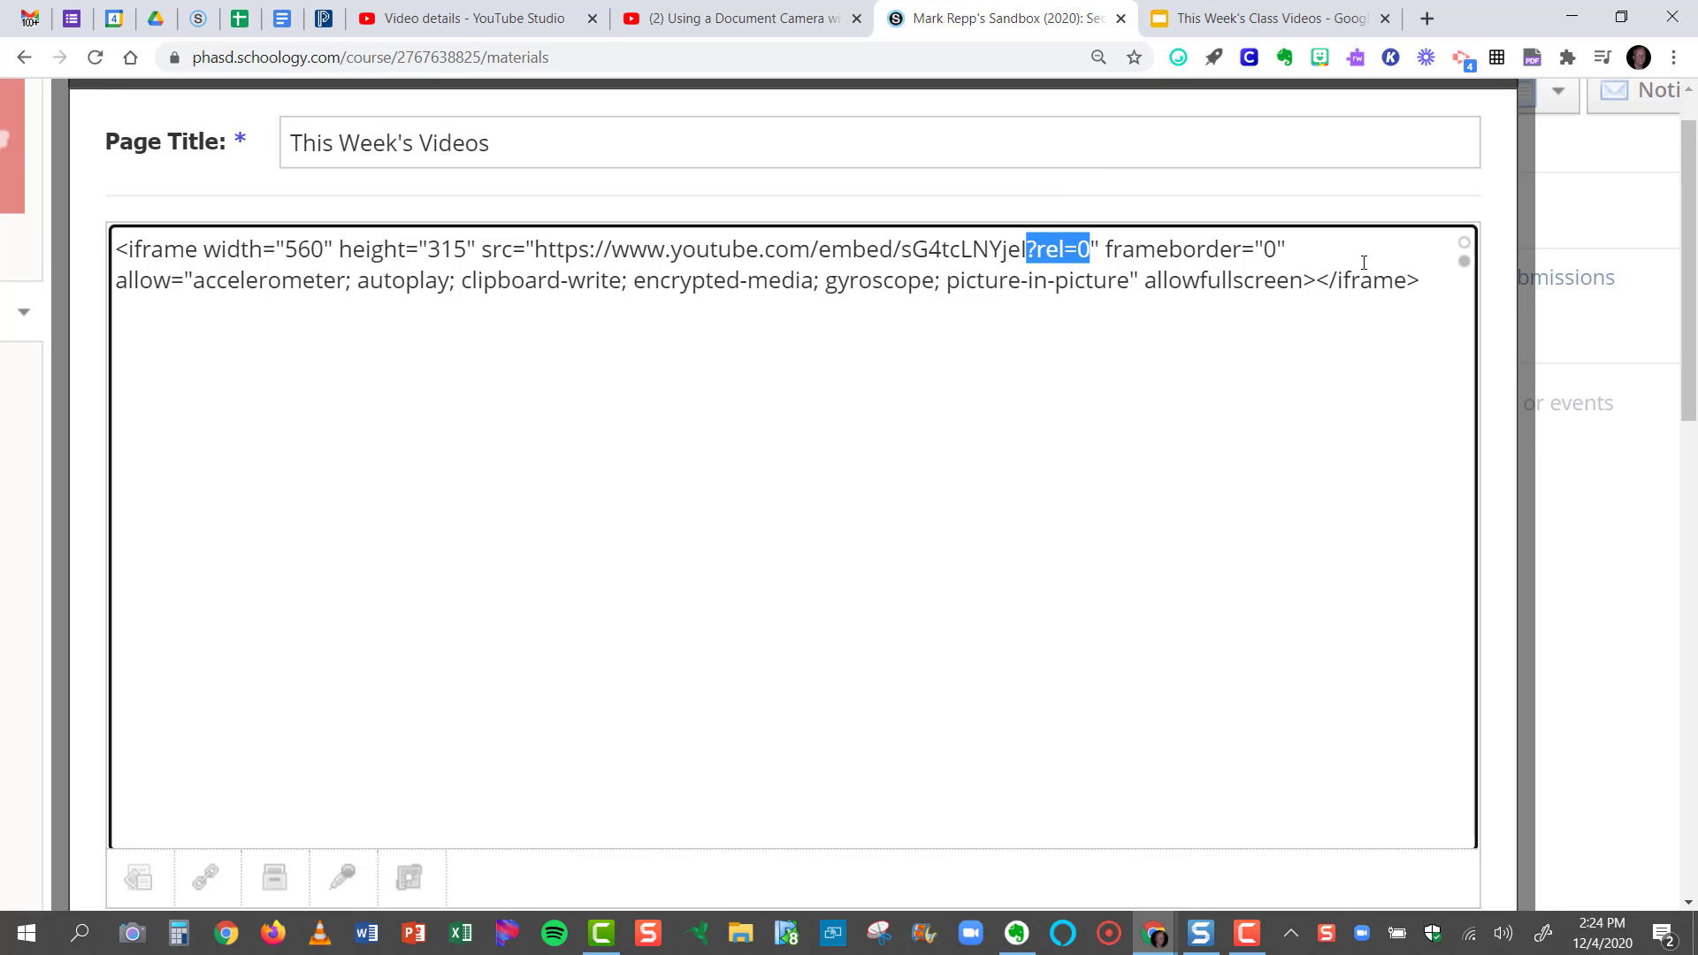
pyautogui.scroll(-5, 1182, 600)
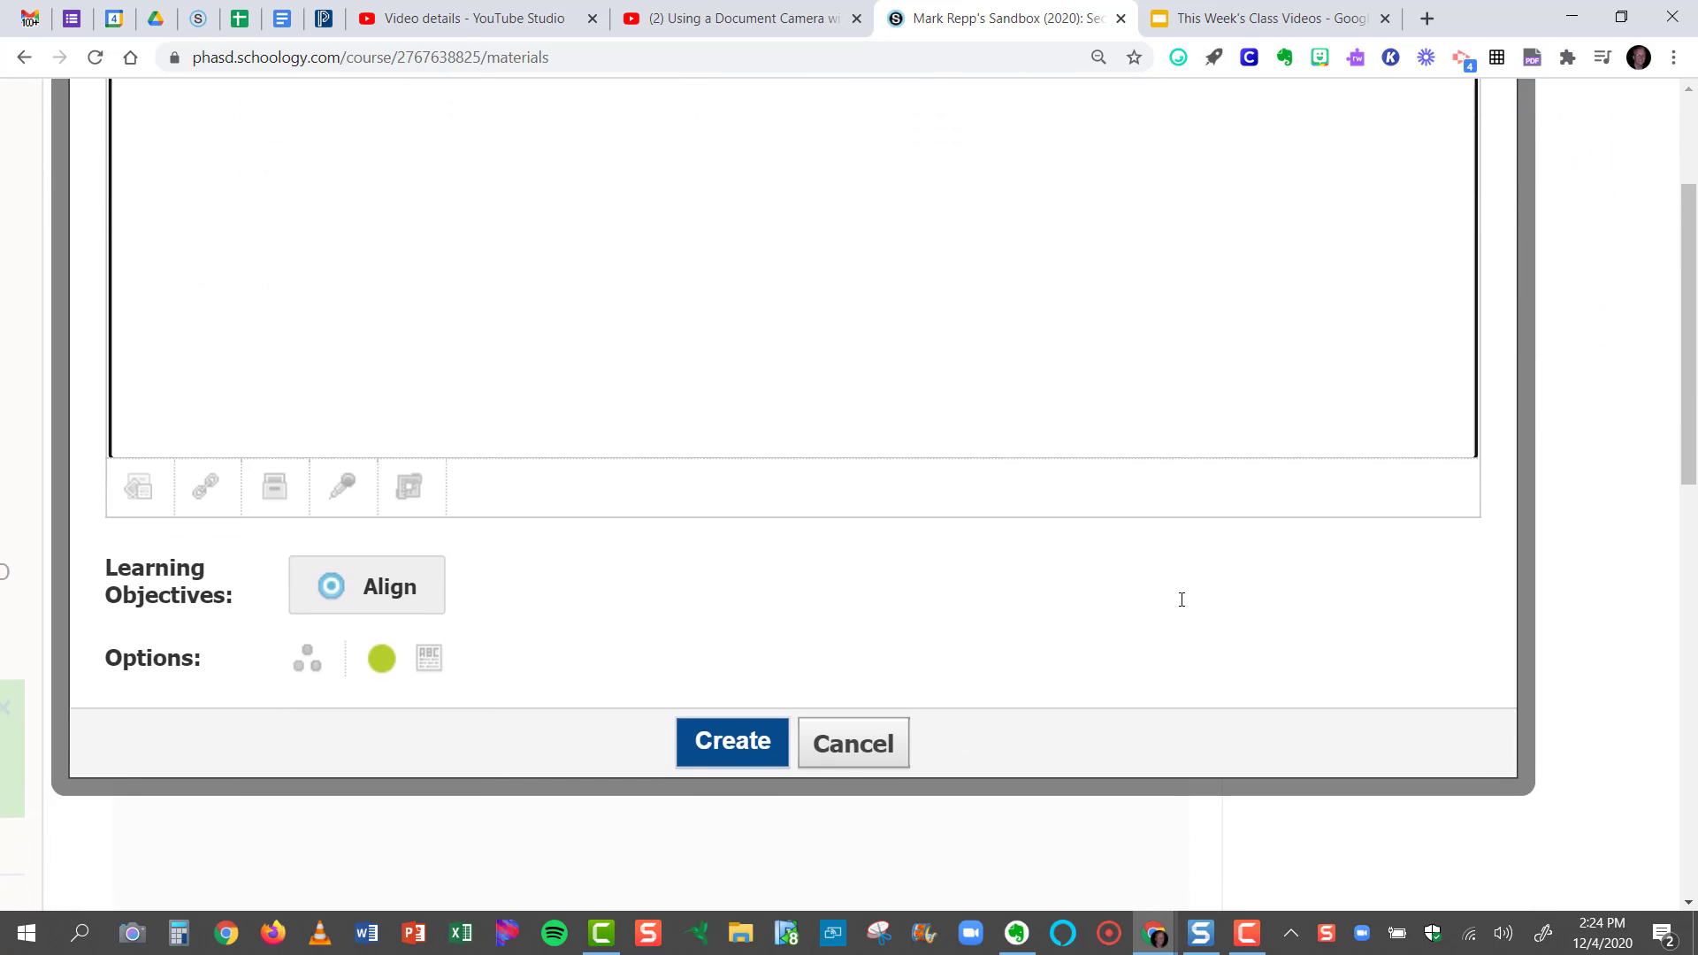
# Create the page, open it, and play the embedded video full screen through to 7:19.
pyautogui.click(727, 743)
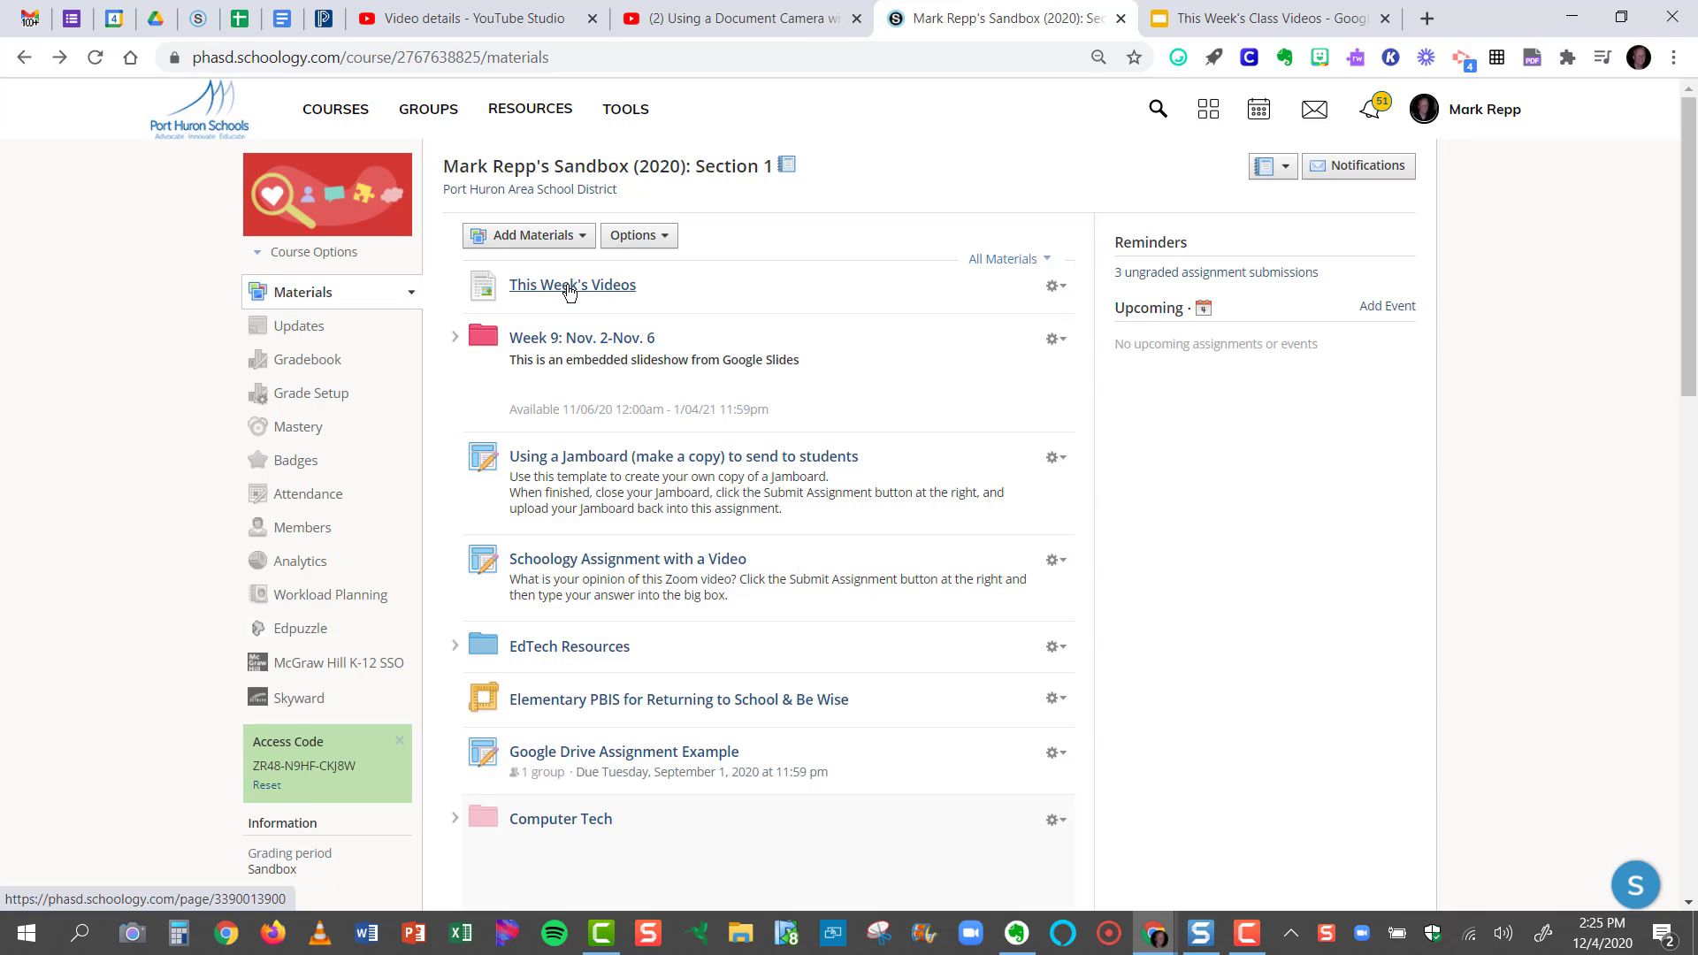
pyautogui.click(568, 292)
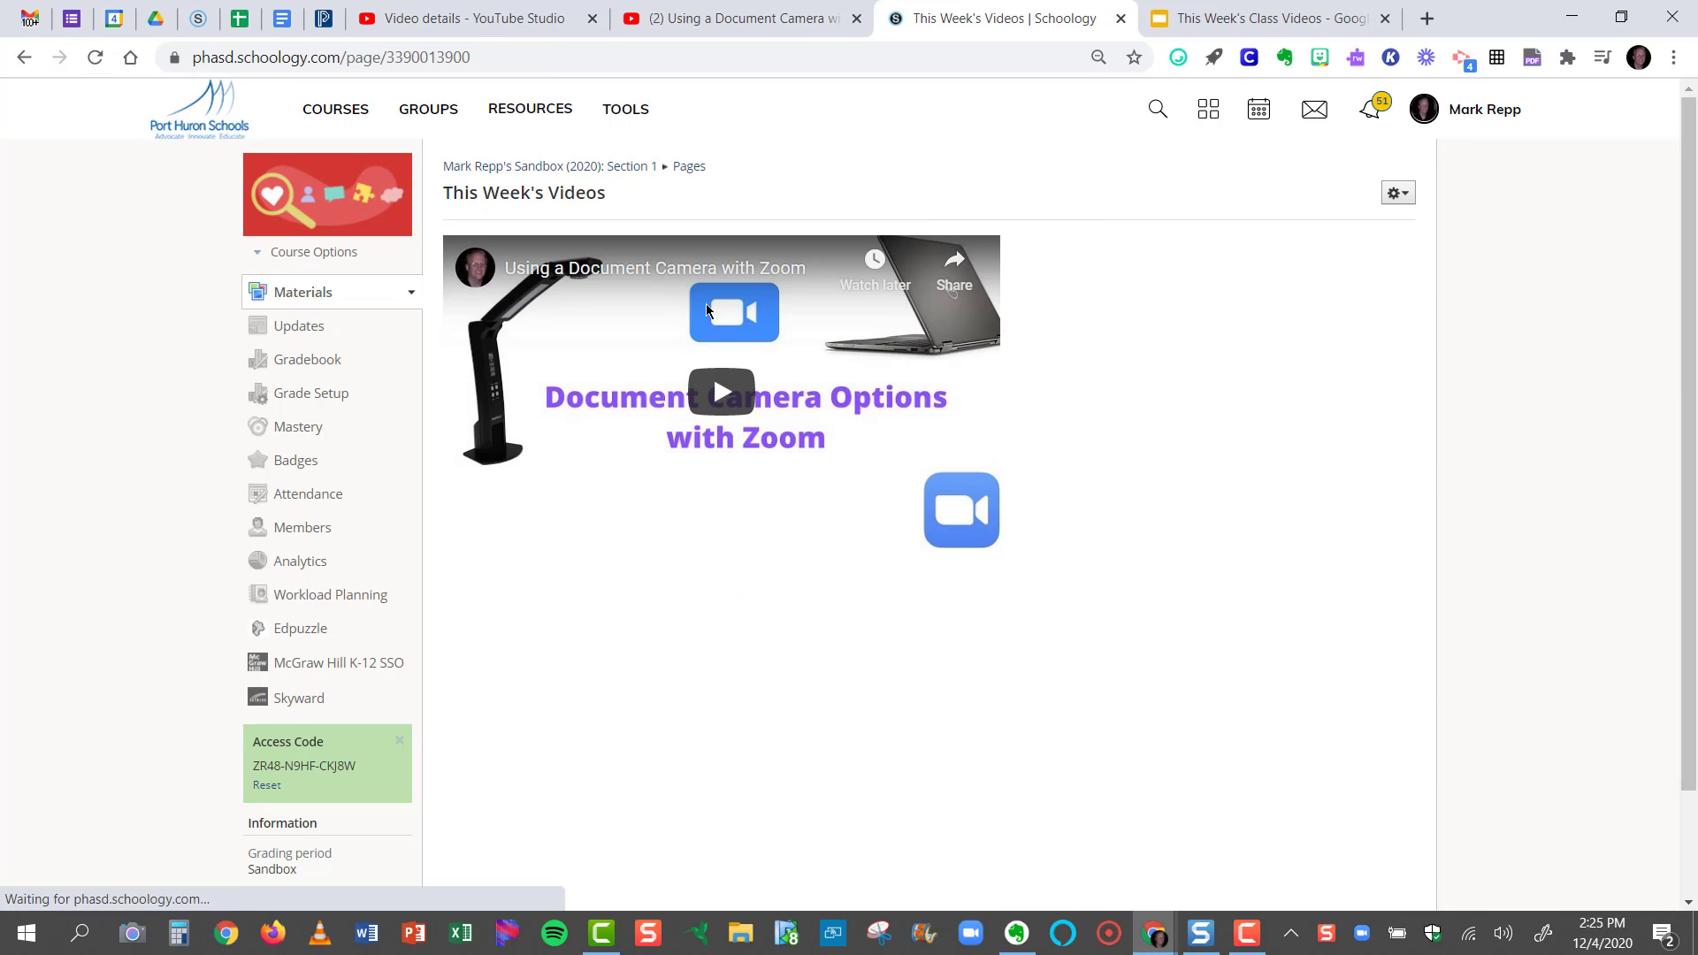
pyautogui.click(718, 404)
pyautogui.click(968, 528)
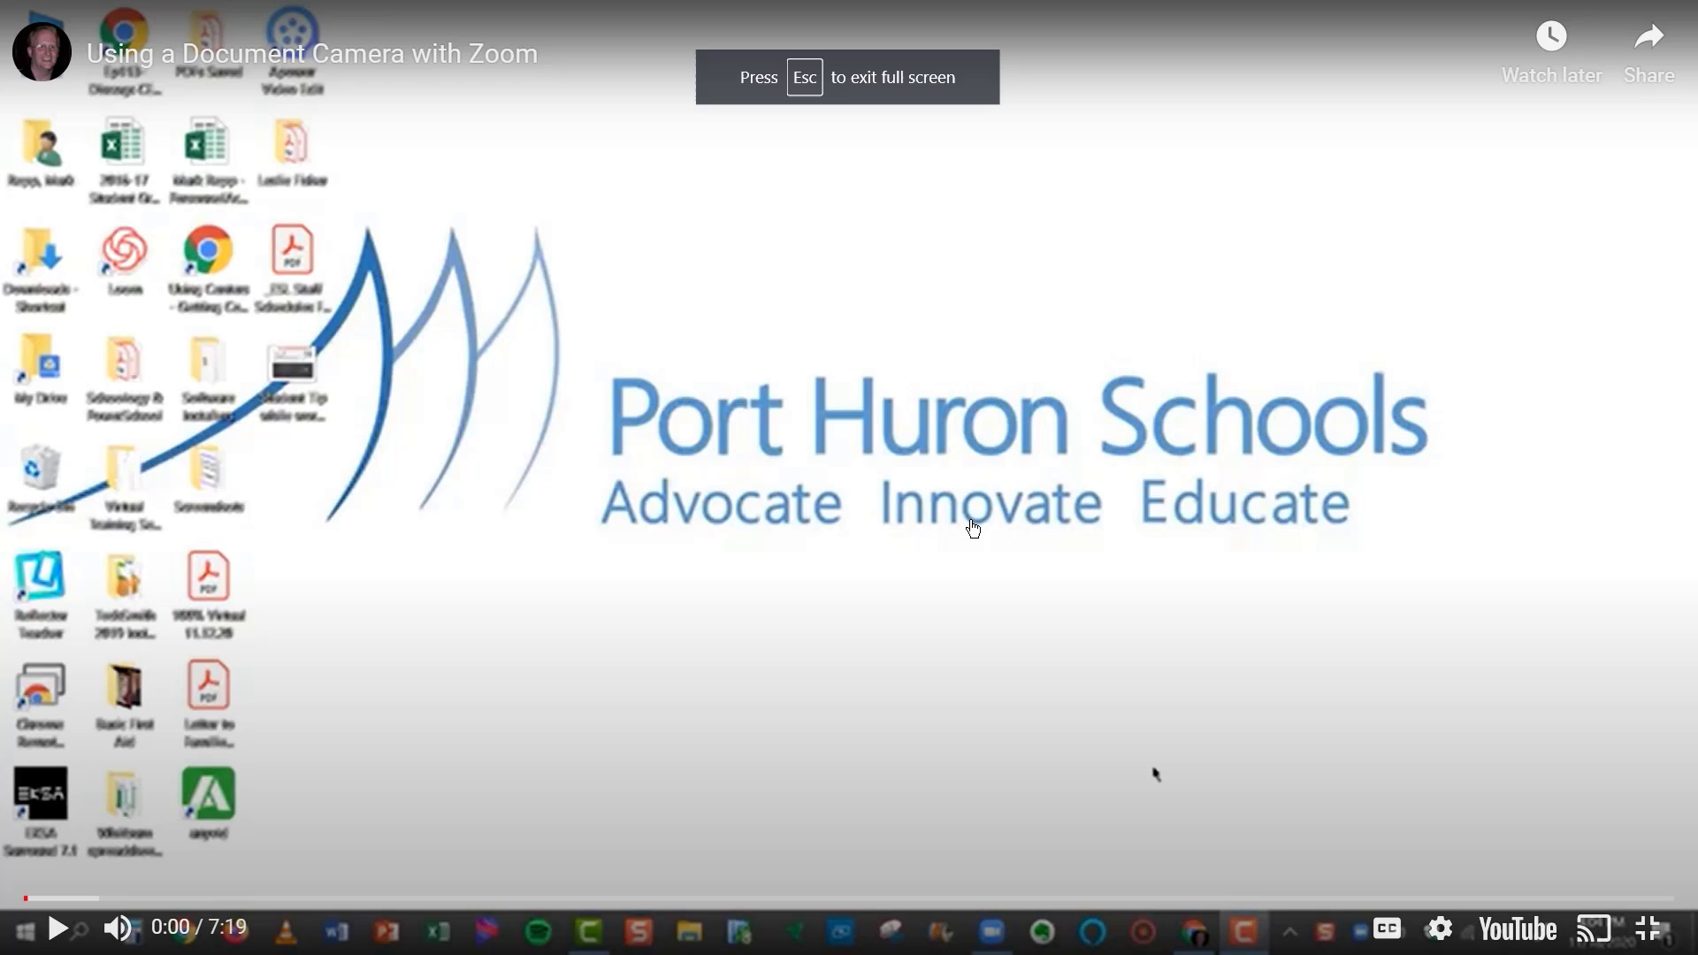
pyautogui.click(1661, 897)
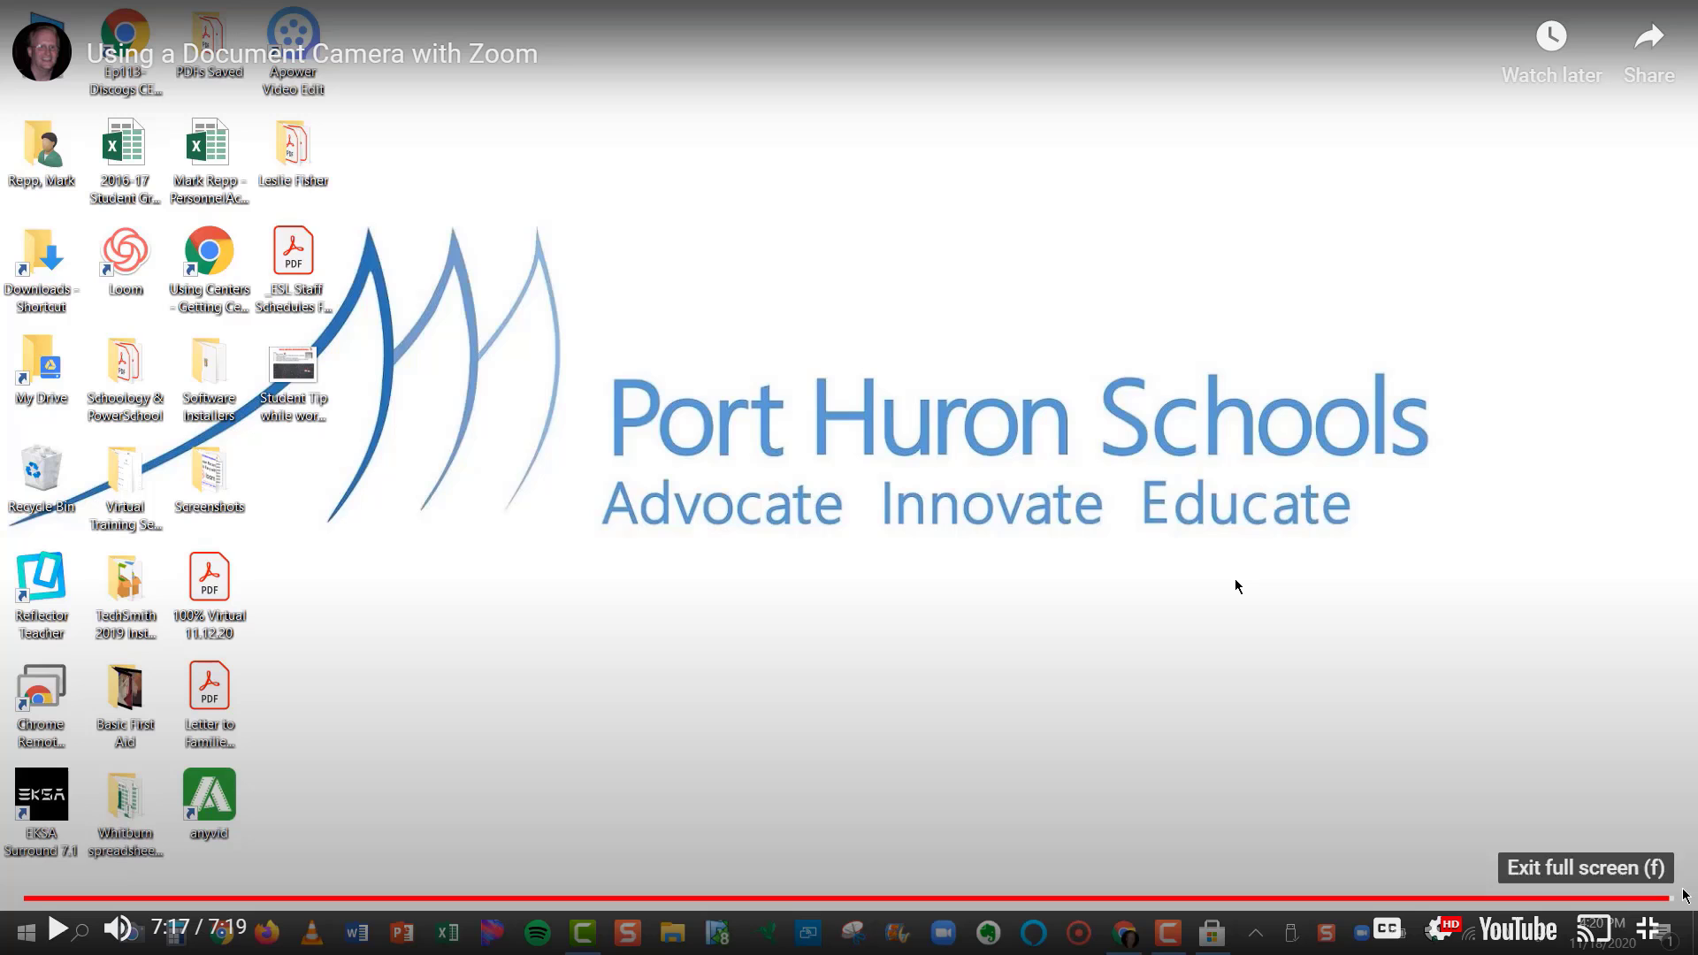
pyautogui.click(1648, 877)
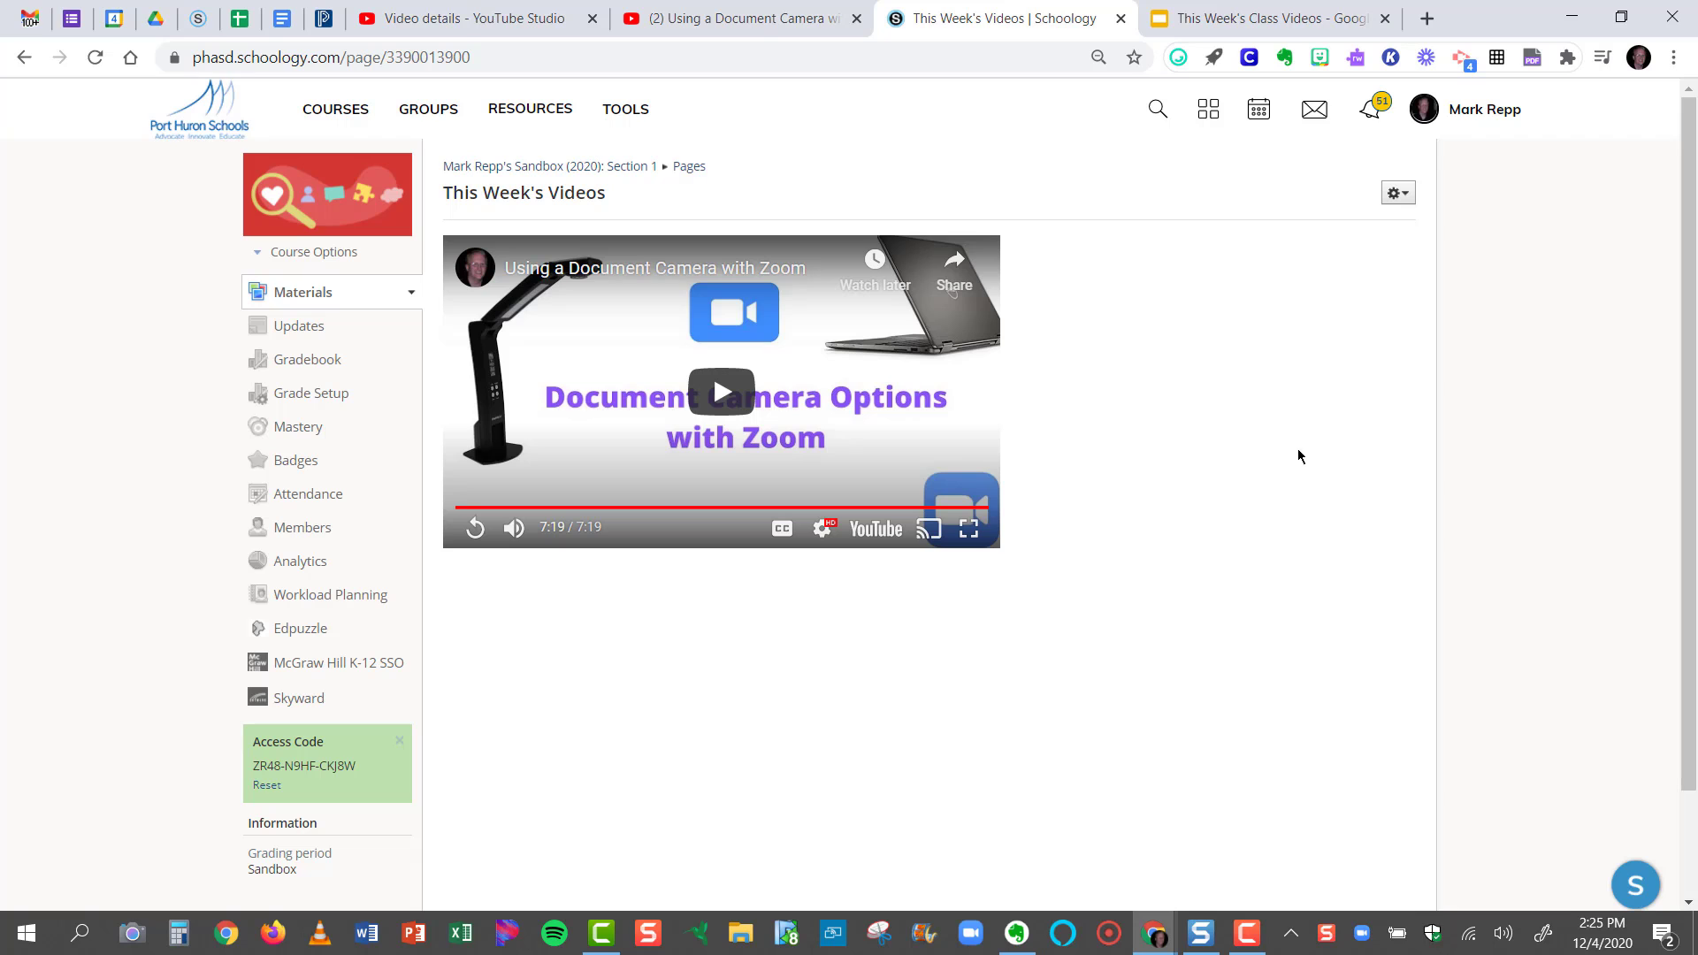
pyautogui.click(1189, 20)
pyautogui.click(175, 478)
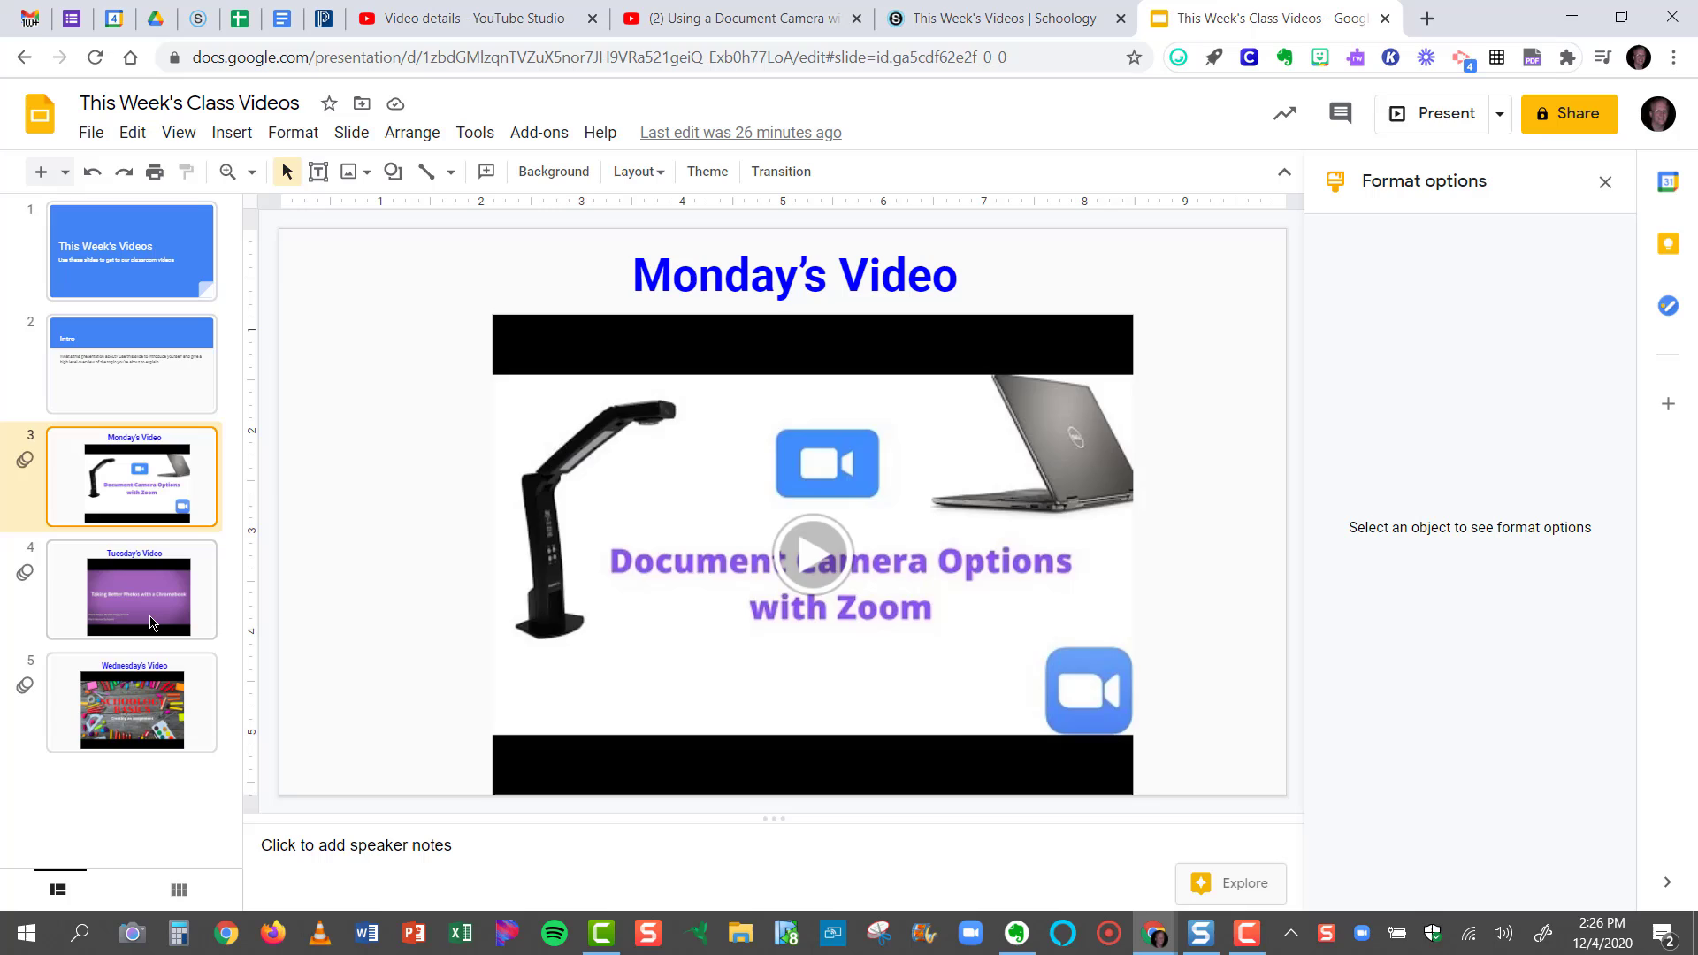
pyautogui.click(152, 597)
pyautogui.click(142, 707)
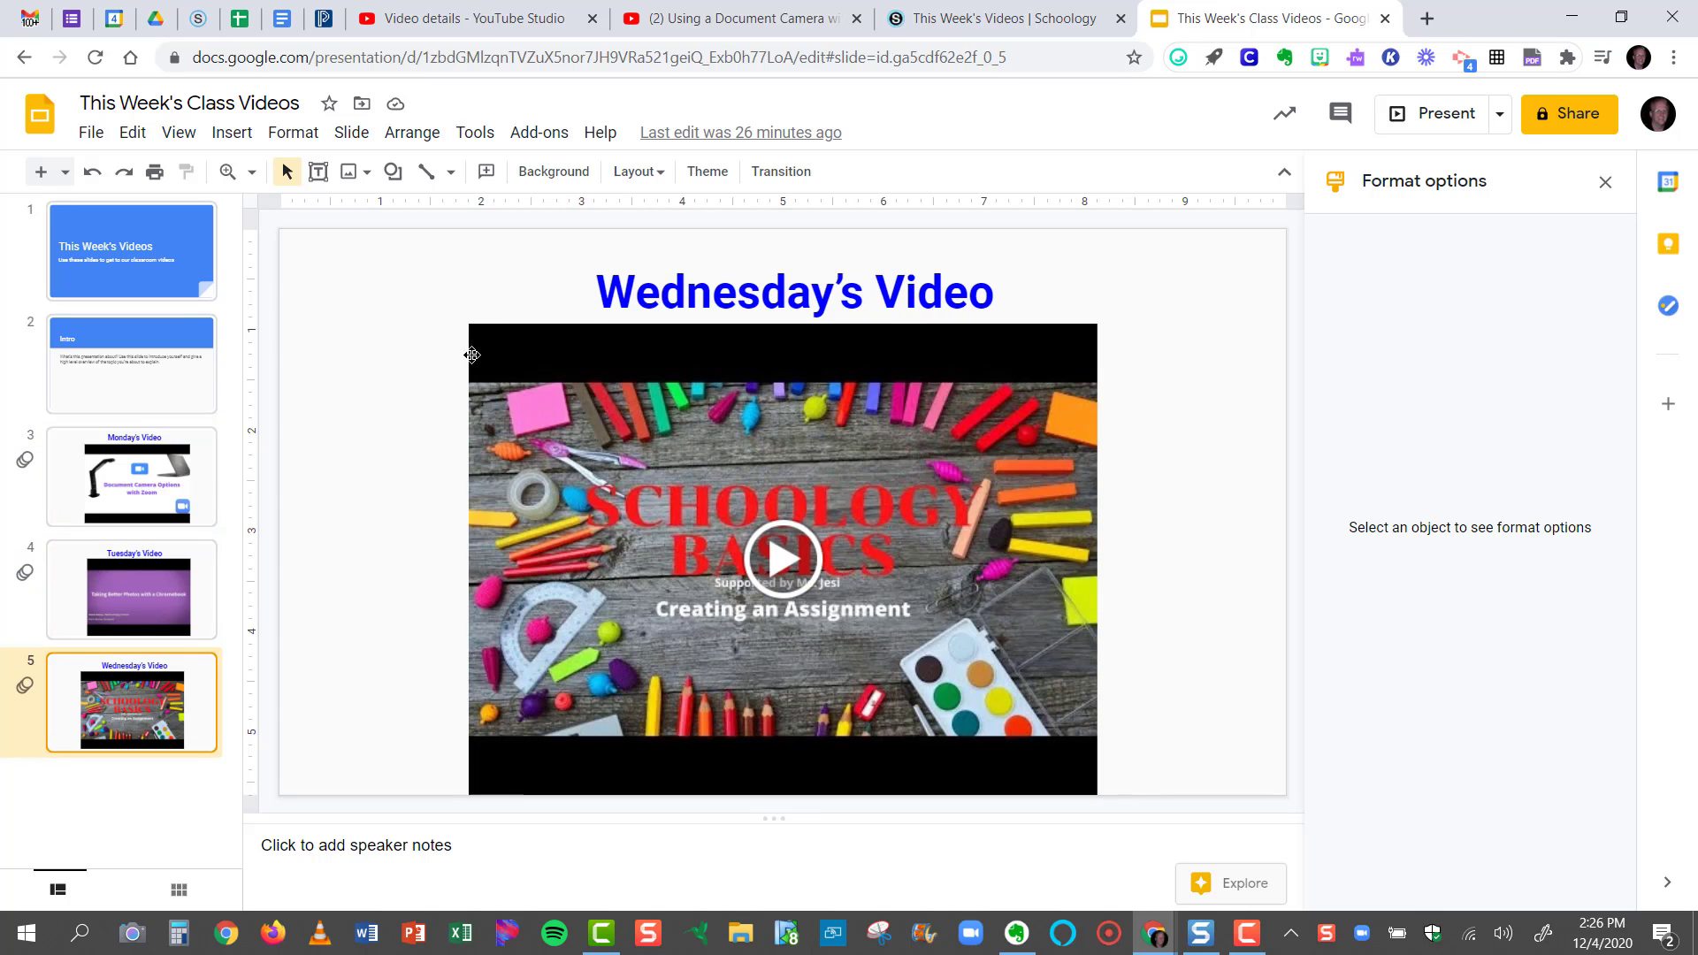
pyautogui.click(150, 618)
pyautogui.click(1038, 15)
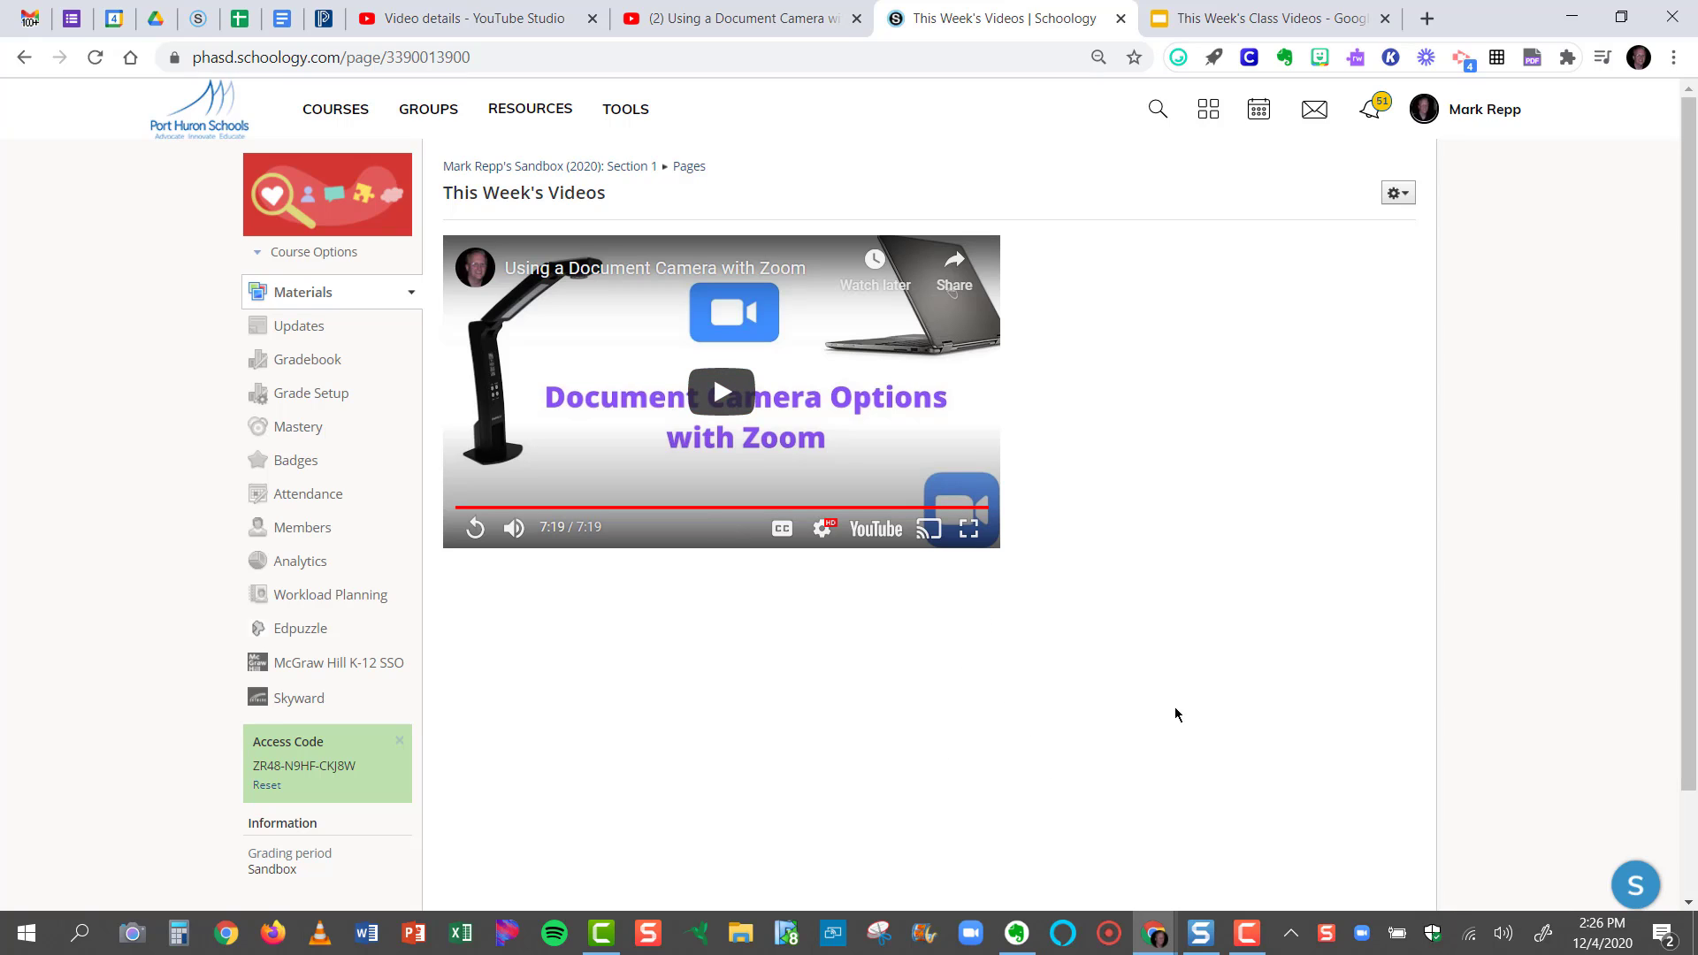
# Turn off Autoplay in Up next on the 'Using a Document Camera with Zoom' watch page.
pyautogui.click(800, 13)
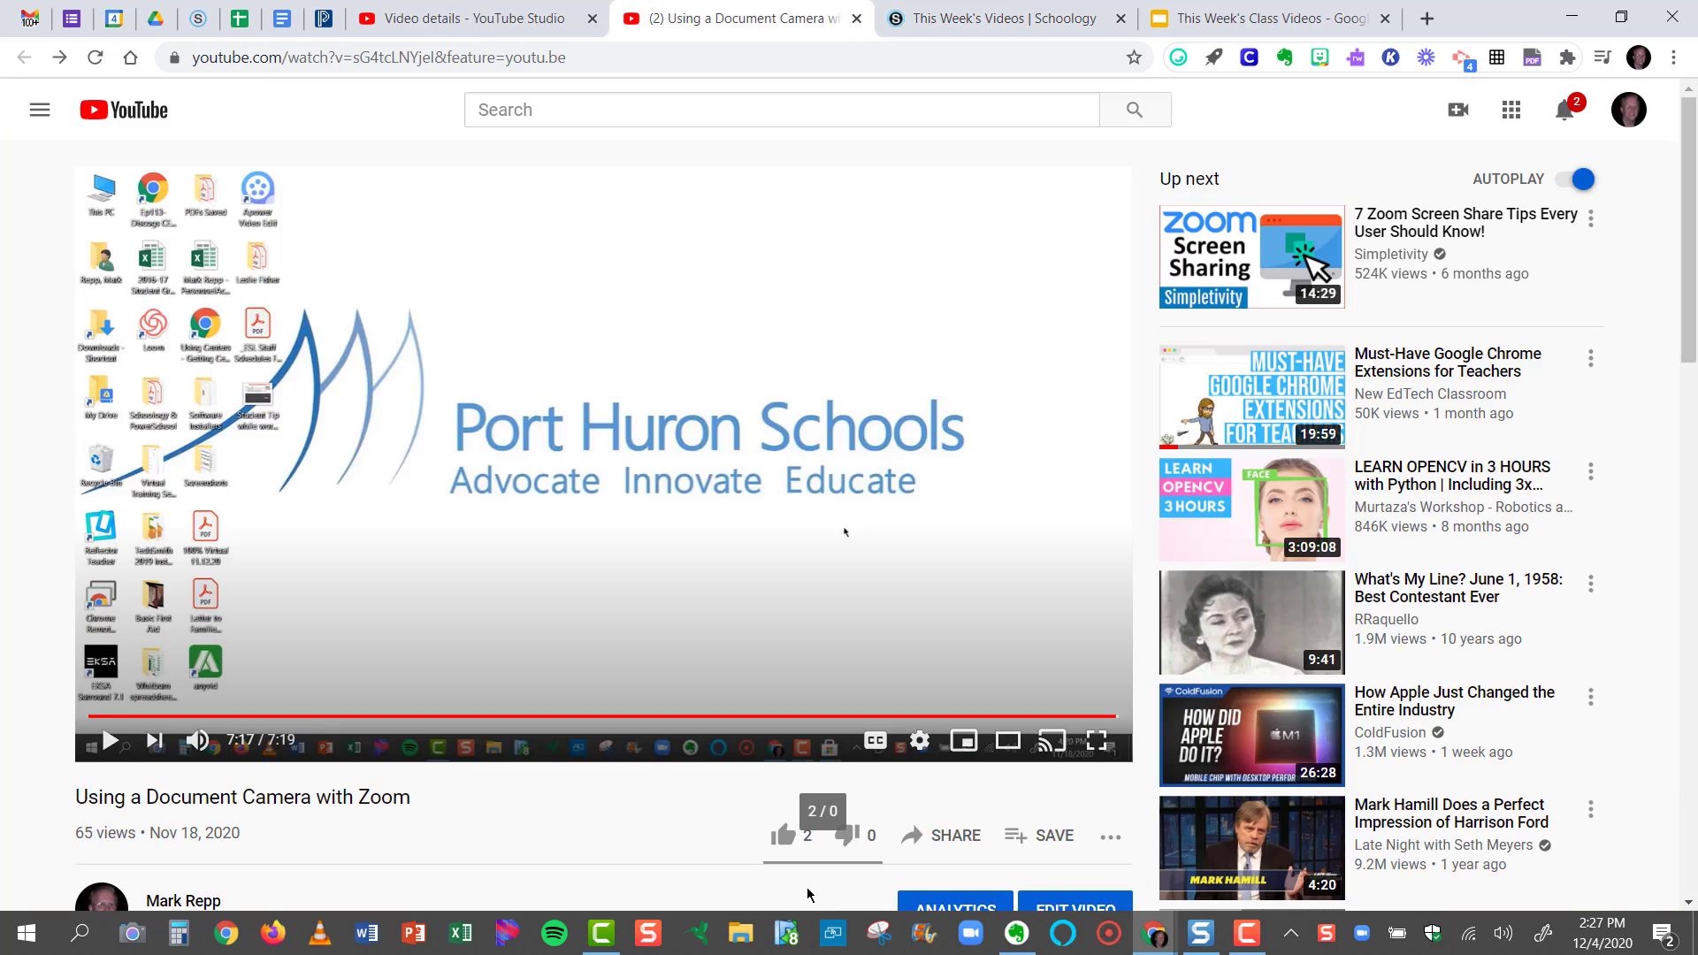
pyautogui.click(1584, 180)
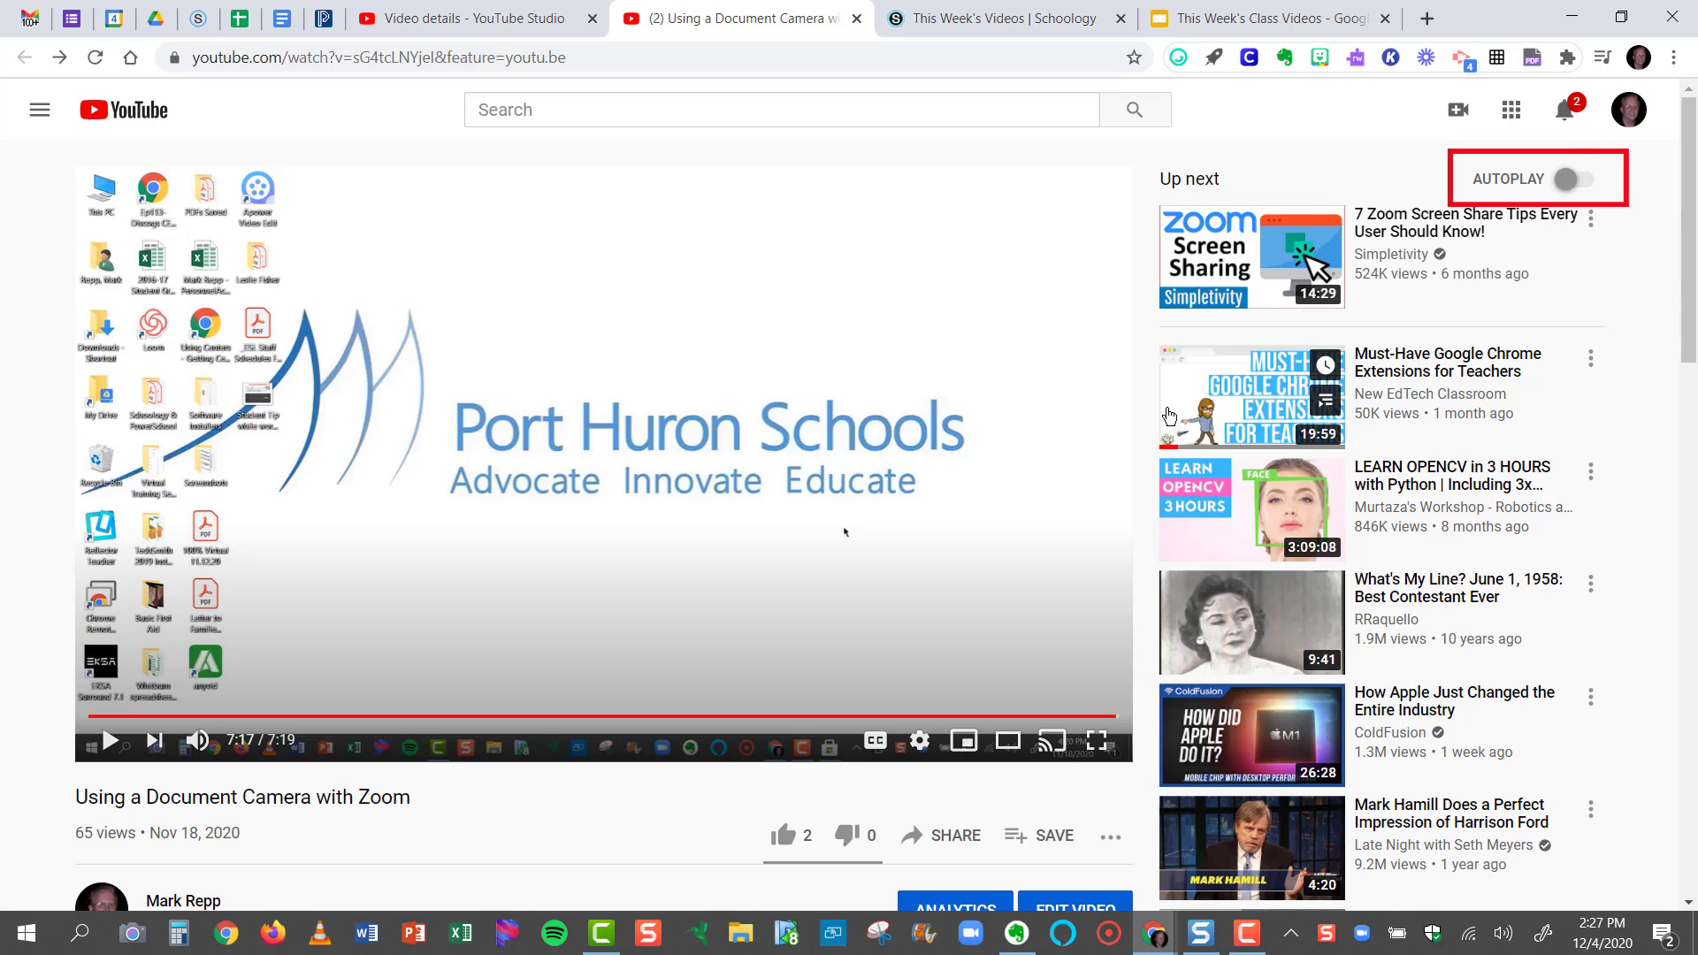